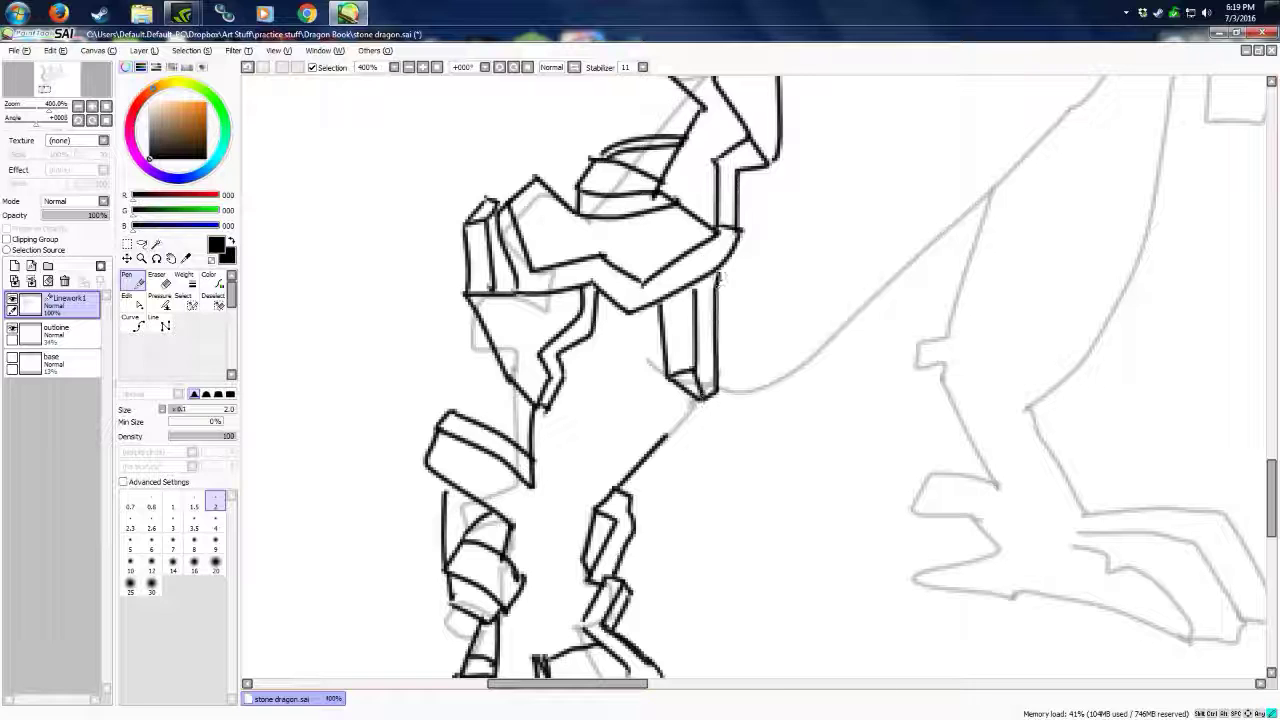
Step: Finish the stone shard at the near hind leg's knee and ink the thigh plate's double-lined front edge up to the hip
mouse_move(666, 436)
mouse_down()
mouse_move(703, 408)
mouse_move(672, 420)
mouse_up()
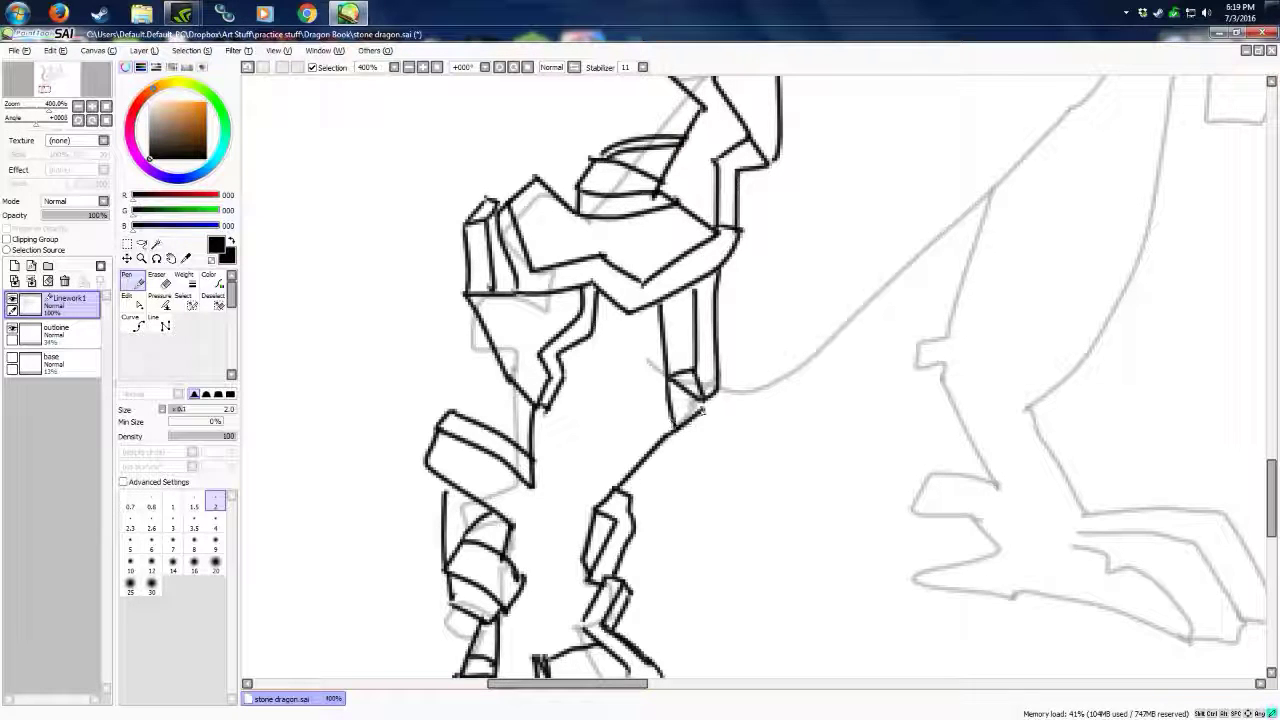
drag(616, 684, 651, 684)
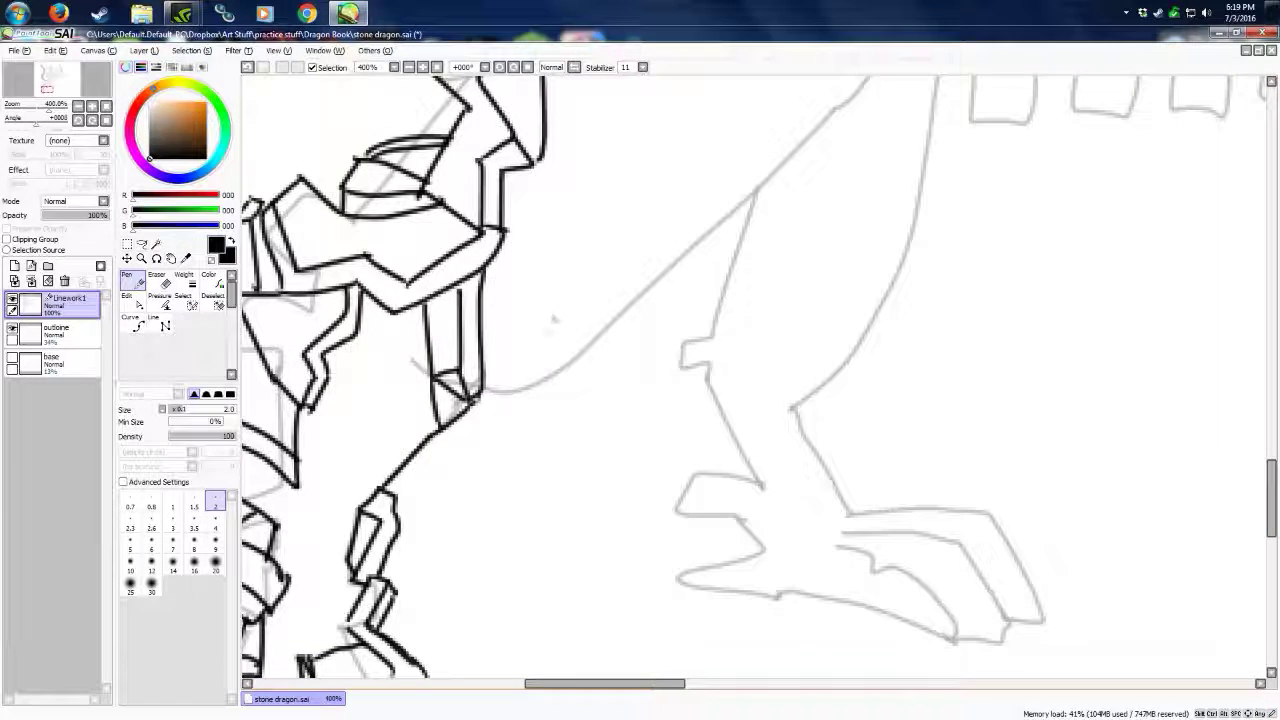
mouse_move(490, 388)
mouse_down()
mouse_move(548, 323)
mouse_move(702, 202)
mouse_move(712, 137)
mouse_up()
scroll(705, 316, up, 3)
scroll(705, 316, down, 1)
mouse_move(712, 358)
mouse_down()
mouse_move(750, 229)
mouse_move(720, 152)
mouse_move(642, 82)
mouse_up()
mouse_move(488, 606)
mouse_down()
mouse_move(714, 423)
mouse_move(783, 203)
mouse_up()
scroll(787, 270, up, 3)
drag(722, 236, 783, 395)
Step: Ink the angular plate in front of the near thigh, with a parallel inner border and an edge tapering down to the thigh
mouse_move(712, 632)
mouse_down()
mouse_move(803, 524)
mouse_move(985, 393)
mouse_up()
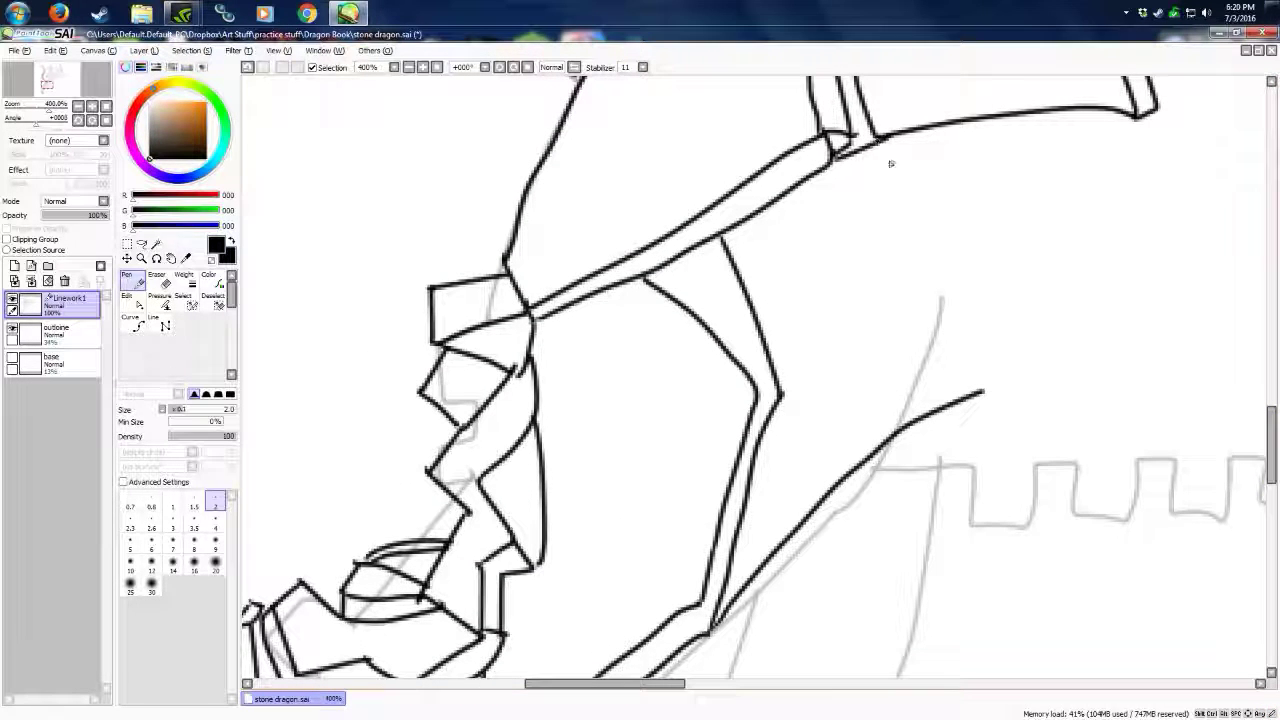
mouse_move(870, 145)
mouse_down()
mouse_move(980, 392)
mouse_move(996, 393)
mouse_up()
key(e)
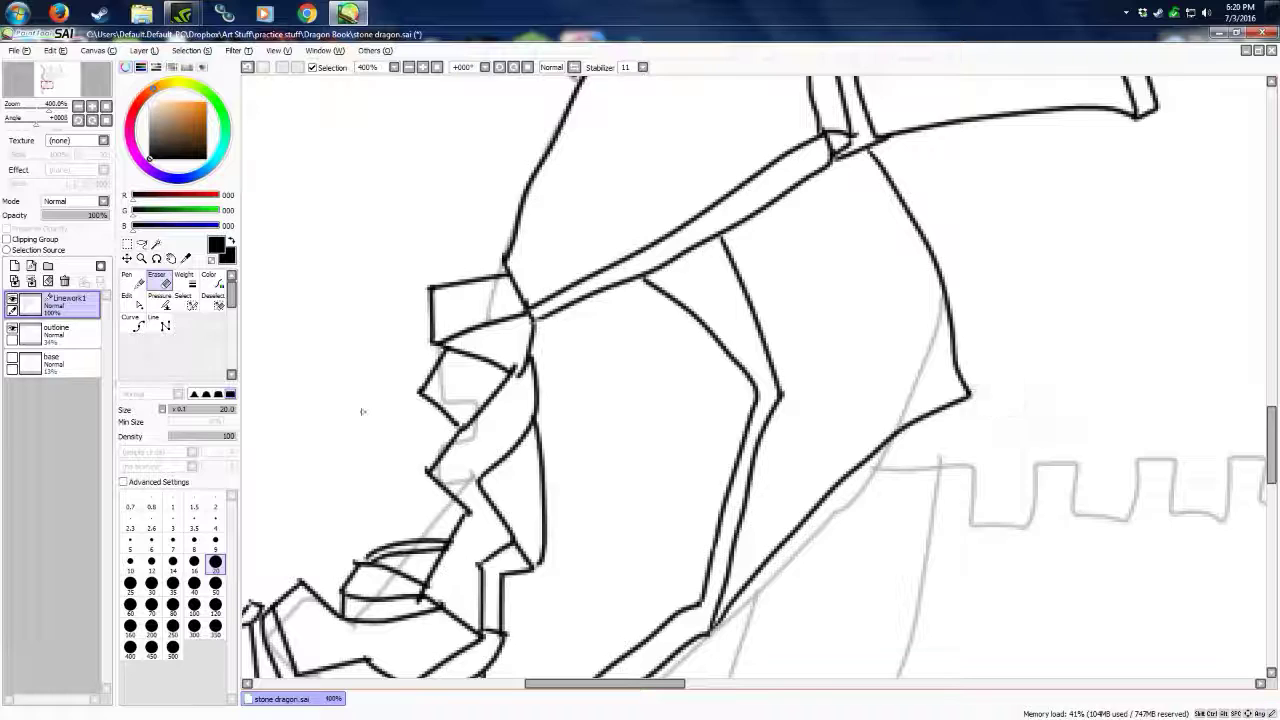
click(133, 281)
drag(780, 394, 962, 400)
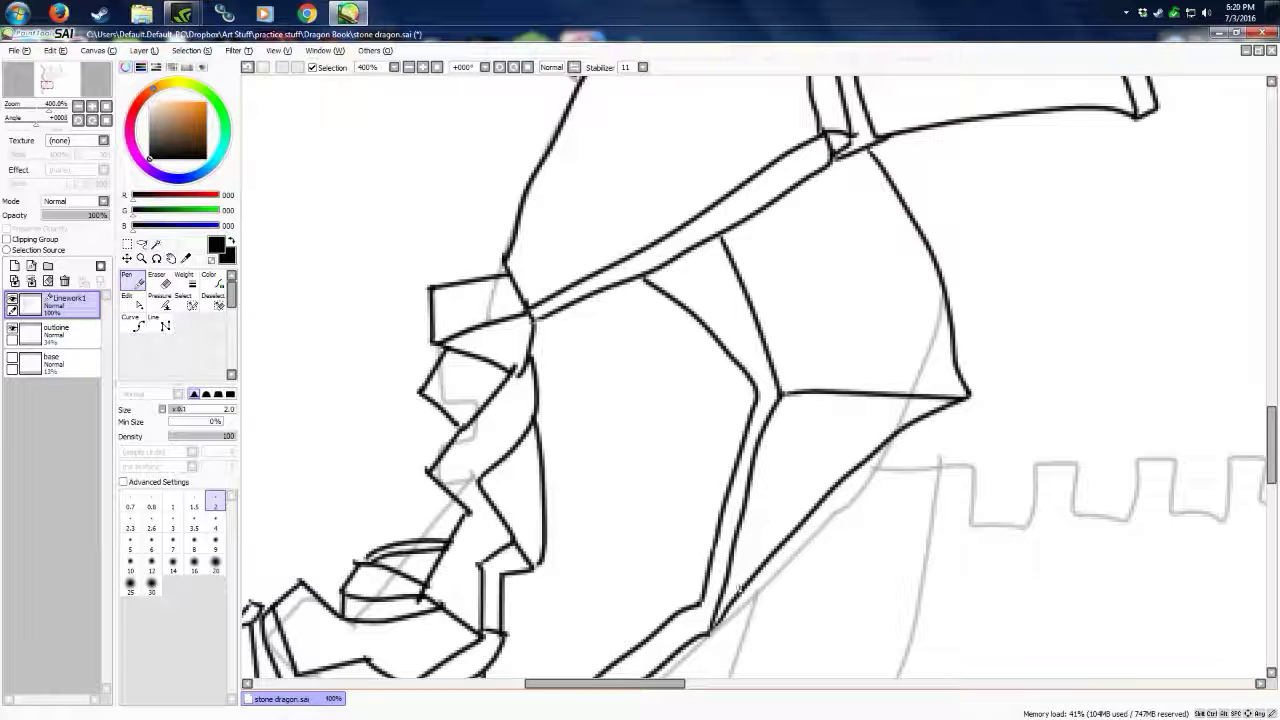
mouse_move(738, 244)
mouse_down()
mouse_move(790, 376)
mouse_move(955, 379)
mouse_up()
mouse_move(855, 156)
mouse_down()
mouse_move(944, 380)
mouse_move(886, 192)
mouse_move(855, 155)
mouse_up()
key(ctrl+z)
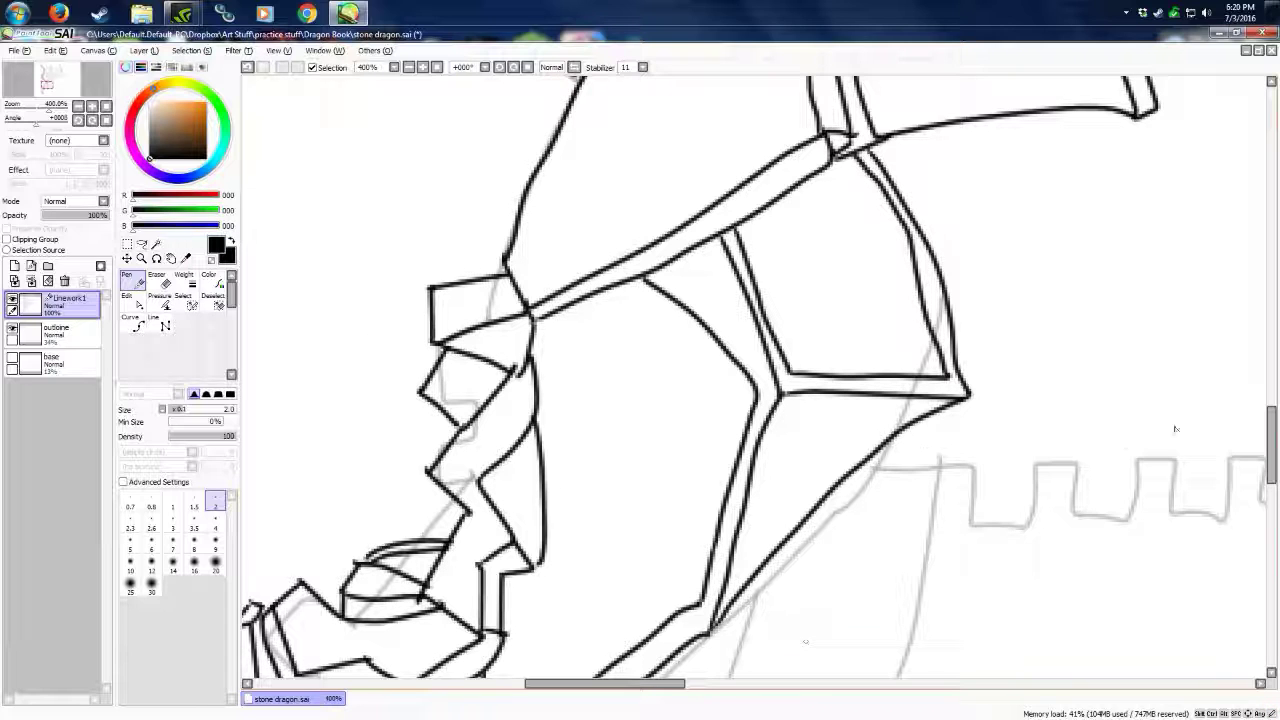
Step: Ink the far hind leg's upper section with a small triangular stone and a stepped, double-lined plate beneath the thigh
scroll(1176, 429, down, 5)
mouse_move(760, 180)
mouse_down()
mouse_move(737, 277)
mouse_move(795, 290)
mouse_move(858, 168)
mouse_move(825, 108)
mouse_up()
mouse_move(727, 290)
mouse_down()
mouse_move(818, 309)
mouse_move(874, 182)
mouse_move(932, 128)
mouse_up()
drag(1271, 476, 1271, 446)
drag(908, 256, 931, 355)
drag(857, 391, 916, 340)
drag(916, 340, 904, 257)
drag(826, 332, 916, 339)
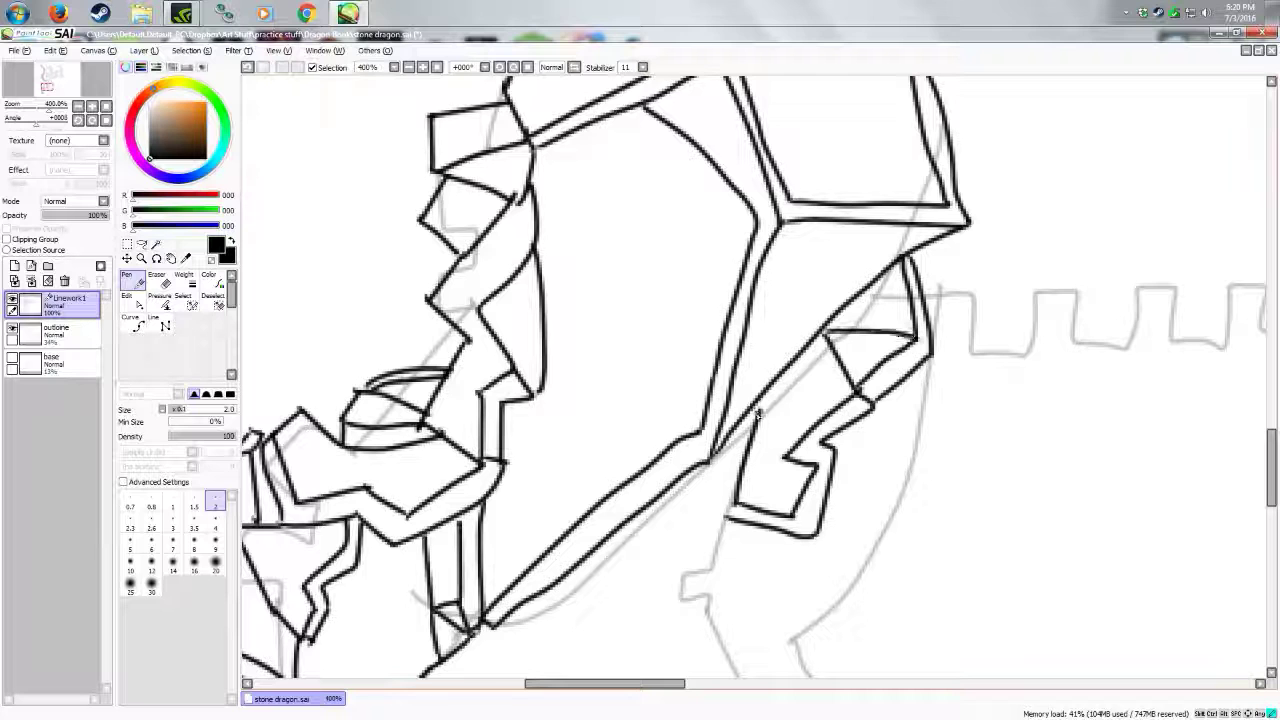
drag(762, 394, 733, 507)
Step: Ink a row of small stone blocks directly below the stepped plate on the far hind leg
scroll(1190, 455, down, 4)
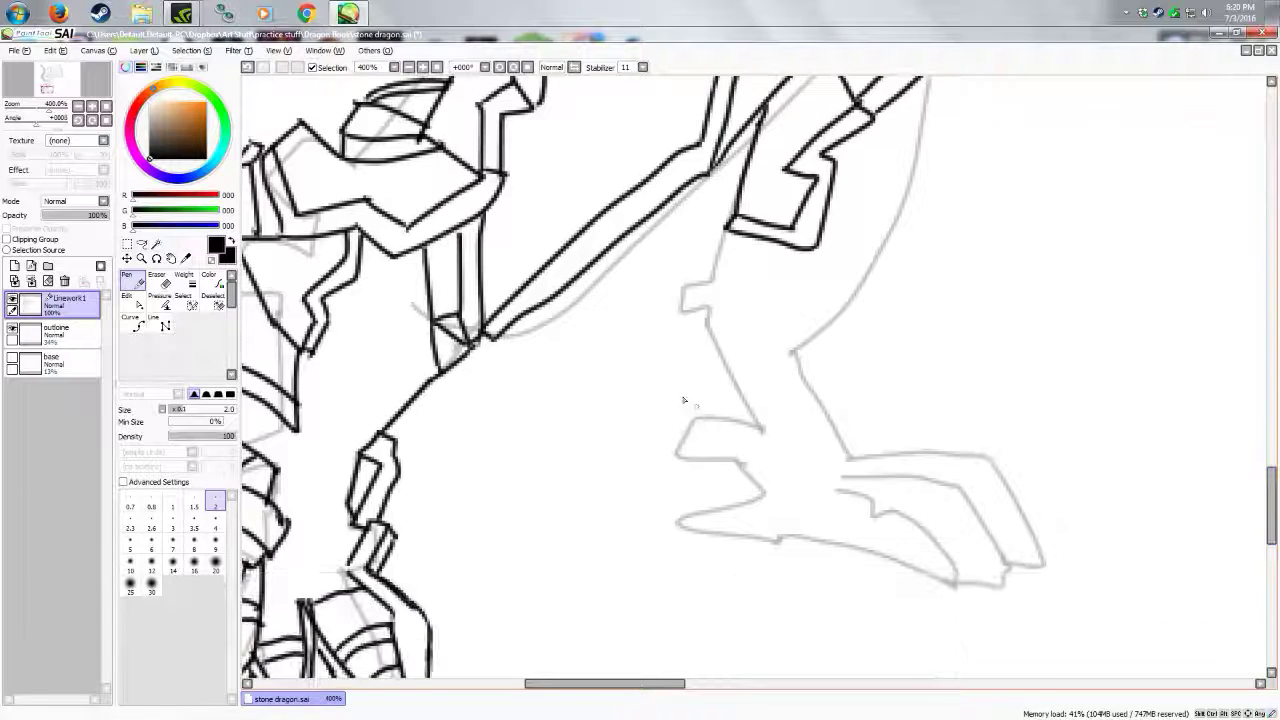
drag(727, 232, 724, 287)
drag(724, 287, 753, 281)
drag(753, 282, 784, 278)
drag(811, 249, 814, 275)
drag(814, 276, 784, 279)
drag(750, 240, 754, 278)
mouse_move(806, 246)
mouse_down()
mouse_move(810, 278)
mouse_move(784, 266)
mouse_up()
Step: Ink the angular band wrapping the far hind leg's joint and its double-lined outer edge up to the thigh
mouse_move(688, 284)
mouse_down()
mouse_move(730, 292)
mouse_move(740, 308)
mouse_move(736, 262)
mouse_up()
mouse_move(697, 312)
mouse_down()
mouse_move(736, 340)
mouse_move(809, 324)
mouse_move(895, 196)
mouse_up()
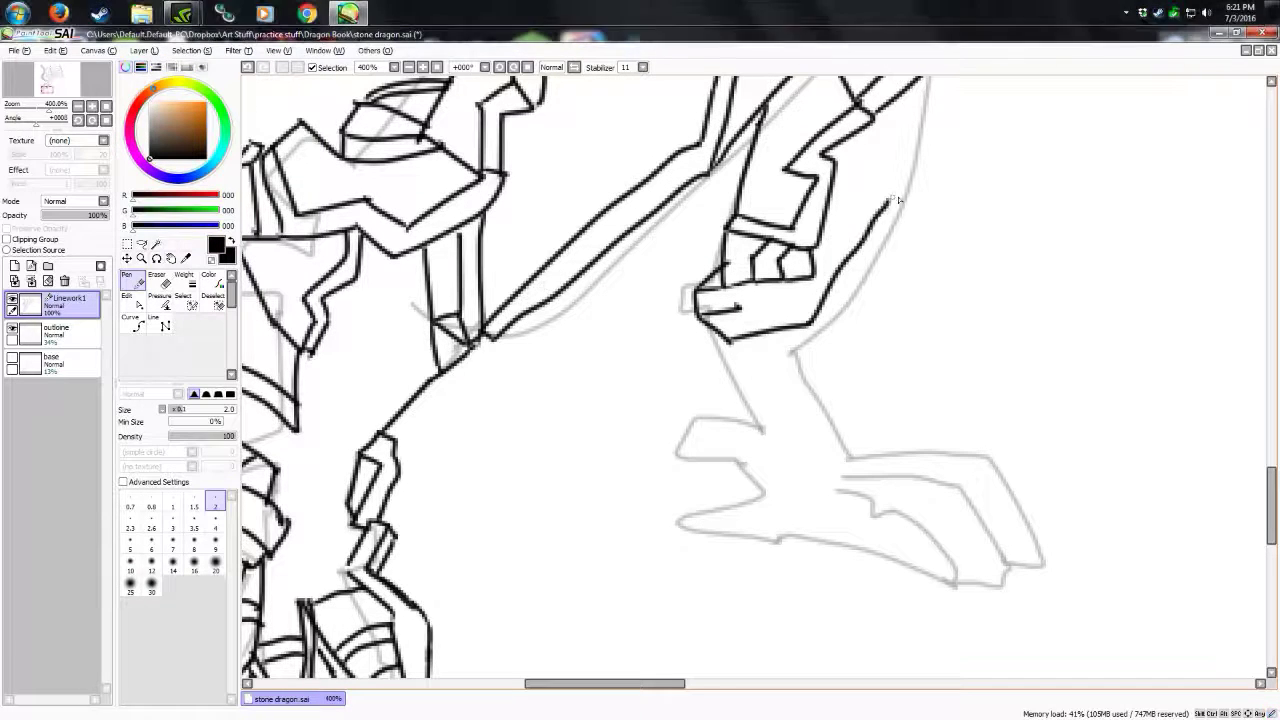
drag(918, 82, 890, 205)
mouse_move(830, 320)
mouse_down()
mouse_move(905, 207)
mouse_move(829, 322)
mouse_up()
Step: Ink the far hind leg's lower edge, stepped heel spur and rear claw, undoing the surplus strokes along the sole
mouse_move(724, 340)
mouse_down()
mouse_move(768, 425)
mouse_move(715, 425)
mouse_move(699, 450)
mouse_move(673, 427)
mouse_move(687, 424)
mouse_move(685, 450)
mouse_move(752, 460)
mouse_up()
mouse_move(700, 402)
mouse_down()
mouse_move(666, 458)
mouse_move(762, 405)
mouse_up()
mouse_move(668, 450)
mouse_down()
mouse_move(745, 468)
mouse_move(766, 488)
mouse_move(748, 458)
mouse_move(776, 486)
mouse_move(712, 521)
mouse_move(761, 512)
mouse_move(707, 537)
mouse_move(955, 582)
mouse_up()
mouse_move(788, 509)
mouse_down()
mouse_move(833, 534)
mouse_move(771, 532)
mouse_move(780, 499)
mouse_move(846, 494)
mouse_move(855, 543)
mouse_up()
key(ctrl+z)
key(ctrl+z)
key(ctrl+z)
key(ctrl+z)
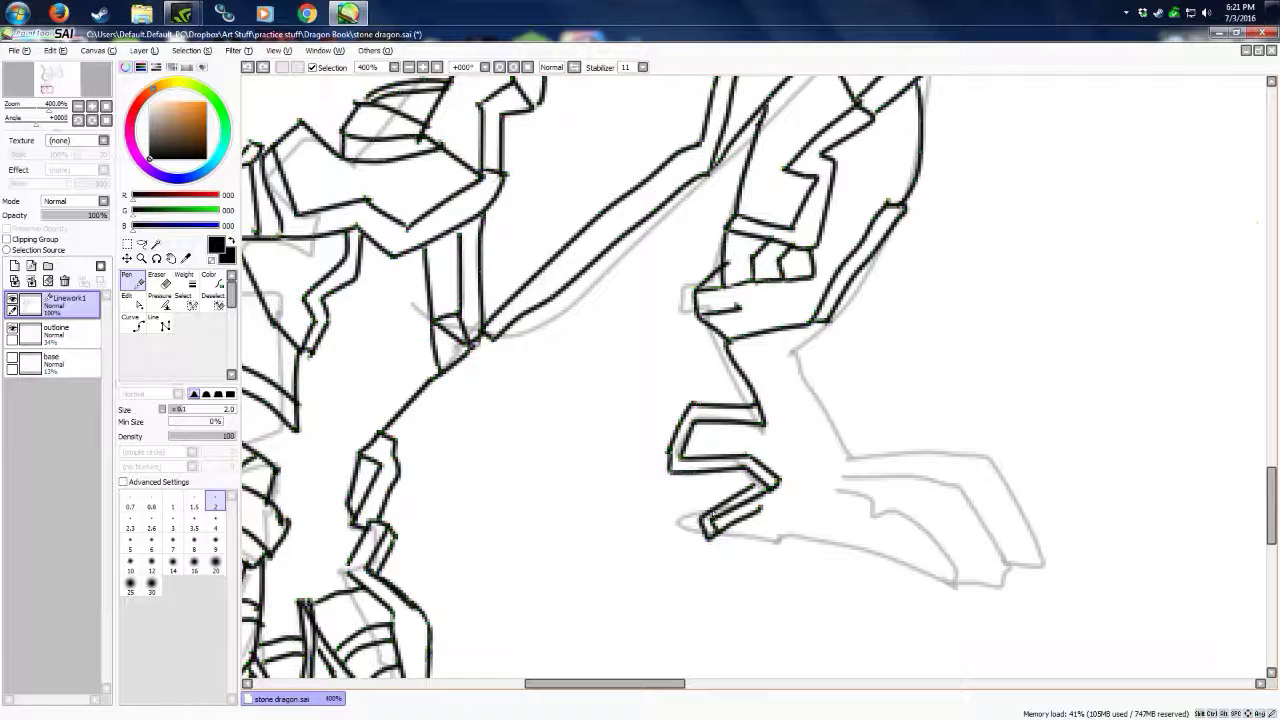
Step: Ink the far hind foot's segmented sole and the narrow plate above its ankle
mouse_move(718, 533)
mouse_down()
mouse_move(910, 545)
mouse_move(905, 558)
mouse_move(936, 574)
mouse_move(912, 536)
mouse_move(946, 569)
mouse_move(924, 536)
mouse_move(975, 579)
mouse_up()
mouse_move(975, 579)
mouse_down()
mouse_move(931, 538)
mouse_move(976, 542)
mouse_move(998, 588)
mouse_up()
drag(832, 324, 802, 352)
drag(803, 354, 836, 422)
Step: Ink the top of the far hind foot and its long pointed toes with double-lined edges
mouse_move(820, 378)
mouse_down()
mouse_move(830, 320)
mouse_move(842, 422)
mouse_move(988, 458)
mouse_move(1058, 578)
mouse_up()
drag(1000, 437, 1058, 575)
mouse_move(836, 420)
mouse_down()
mouse_move(867, 439)
mouse_move(1000, 437)
mouse_up()
mouse_move(845, 475)
mouse_down()
mouse_move(962, 481)
mouse_move(1014, 579)
mouse_move(1053, 549)
mouse_move(1020, 605)
mouse_move(993, 596)
mouse_move(1020, 612)
mouse_up()
key(ctrl+z)
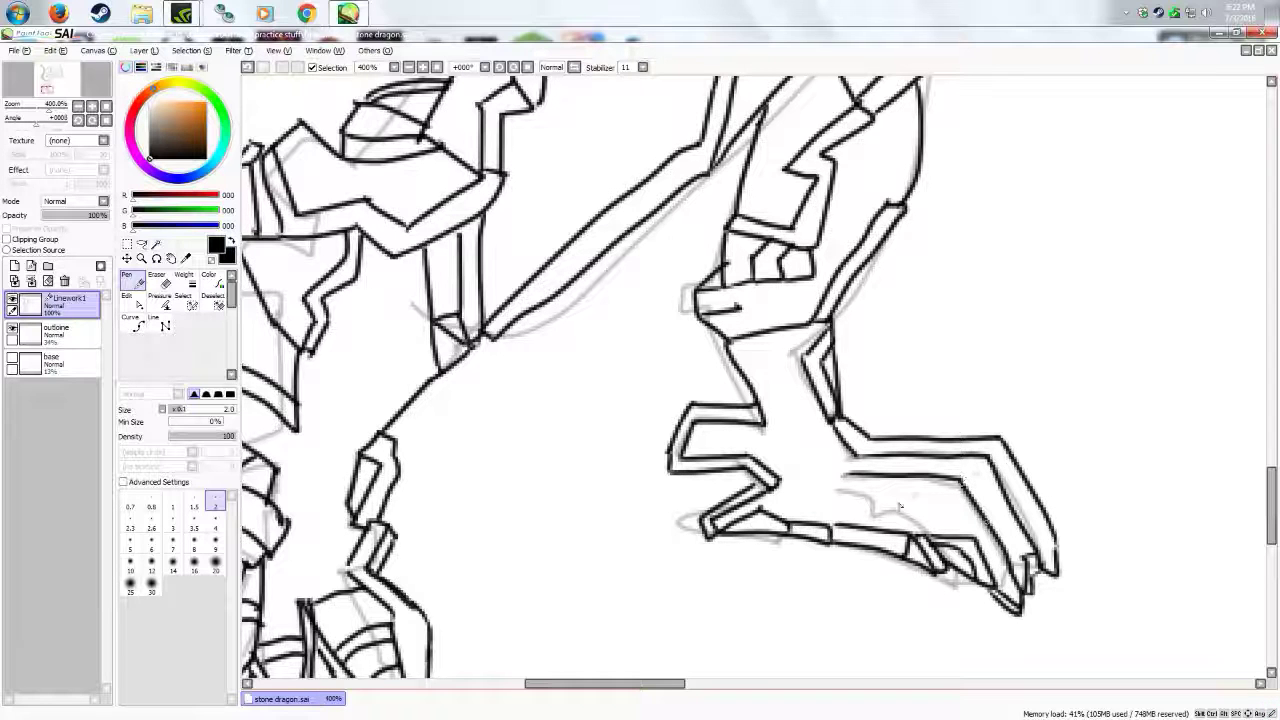
Step: Add small stone blocks and dividing lines inside the toes of the far hind foot
drag(846, 477, 857, 527)
drag(855, 455, 860, 475)
mouse_move(836, 524)
mouse_down()
mouse_move(840, 477)
mouse_move(925, 534)
mouse_move(977, 546)
mouse_up()
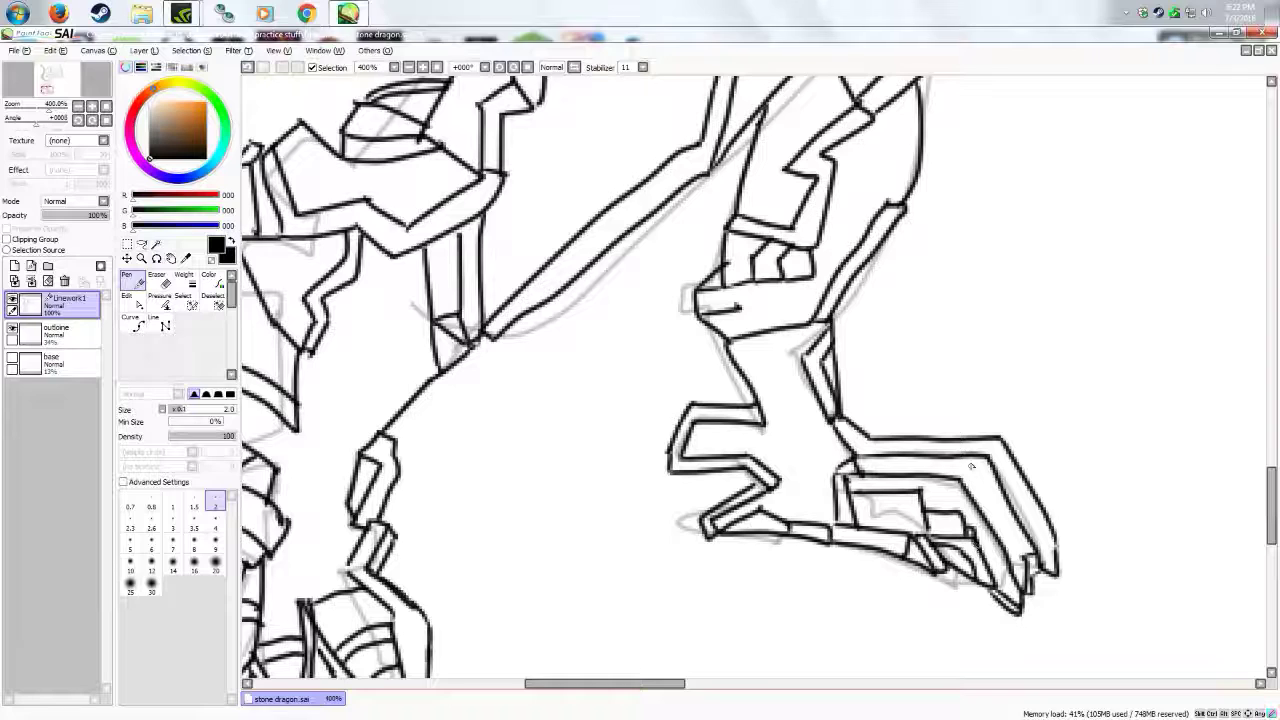
mouse_move(970, 472)
mouse_down()
mouse_move(995, 484)
mouse_move(1008, 456)
mouse_move(1046, 550)
mouse_up()
drag(1006, 492, 1048, 556)
drag(998, 505, 1024, 540)
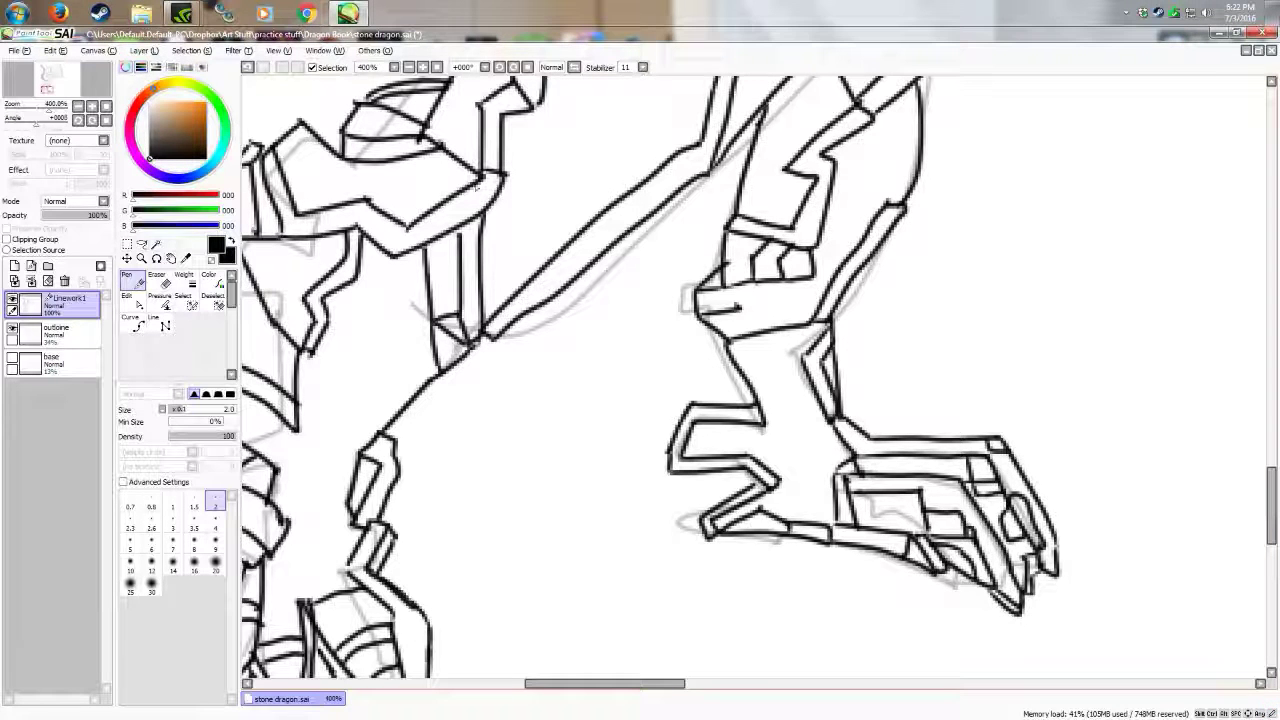
Step: Ink the flank plate beside the hip, enclosing it with a thick rim along its lower and front edges
click(437, 67)
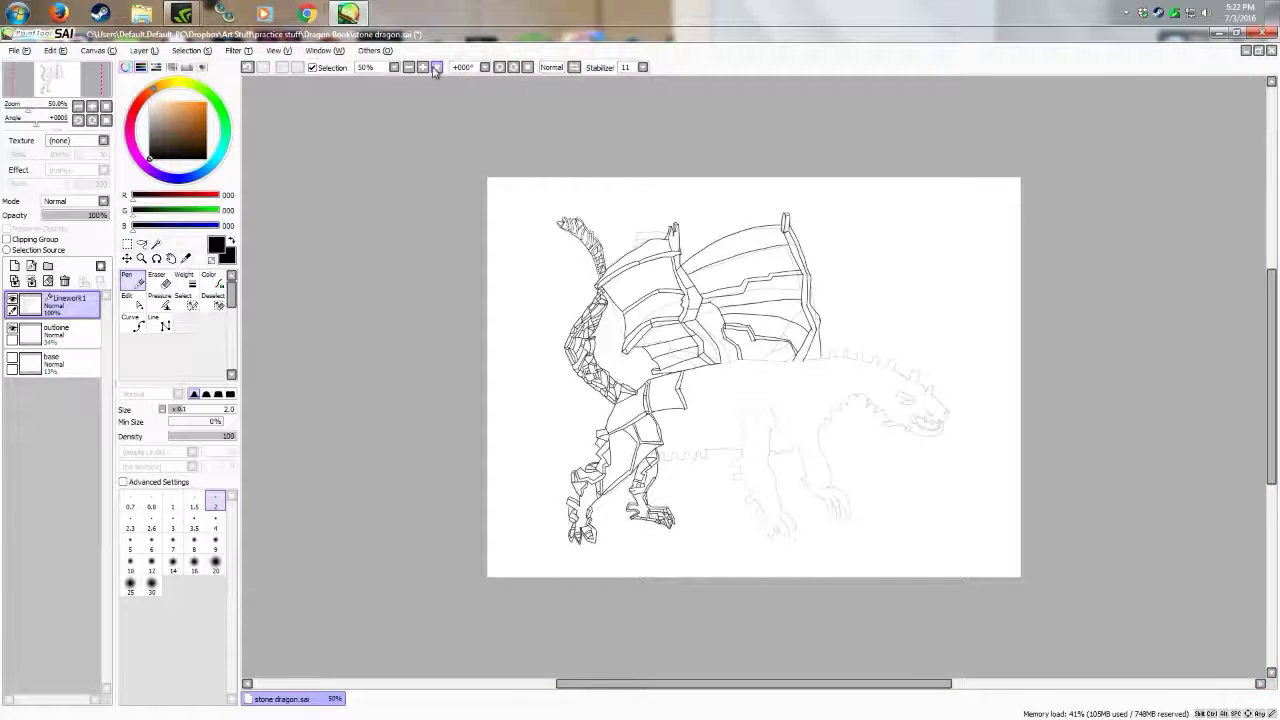
click(423, 67)
click(423, 67)
click(423, 67)
drag(821, 685, 795, 690)
scroll(1215, 405, down, 4)
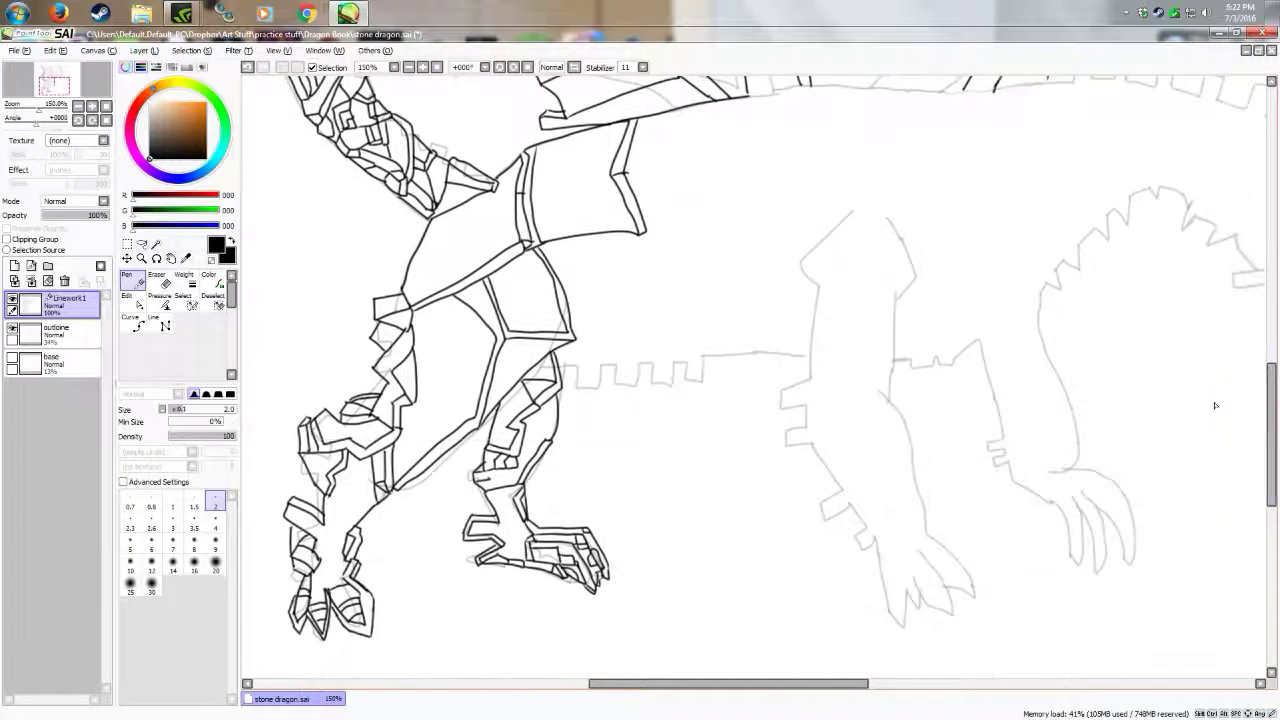
click(422, 67)
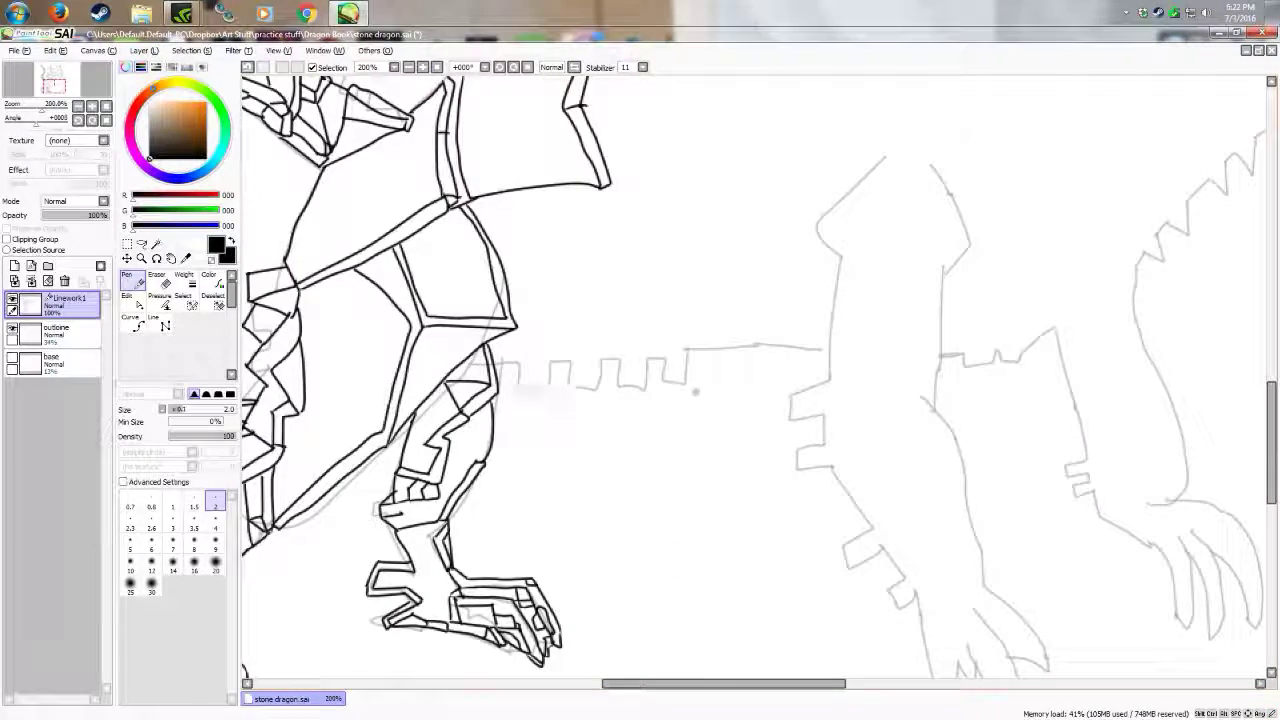
drag(519, 327, 622, 273)
drag(601, 190, 626, 272)
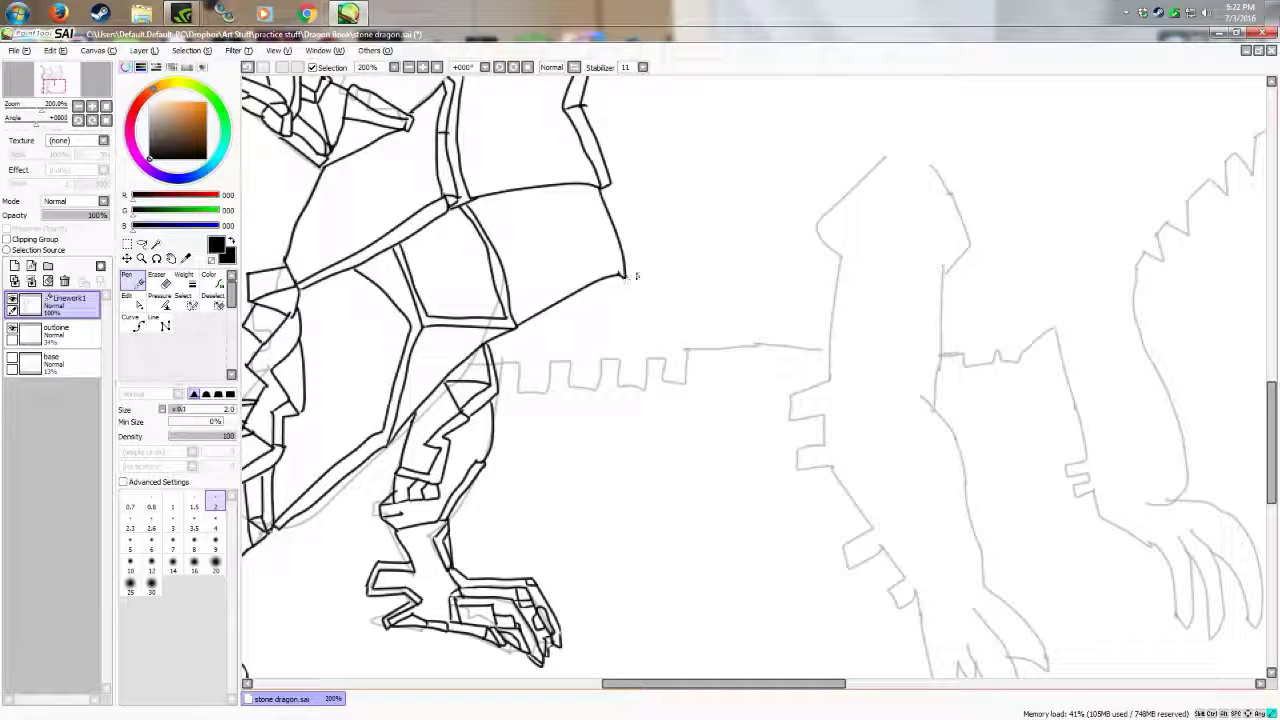
drag(516, 327, 534, 372)
mouse_move(535, 371)
mouse_down()
mouse_move(640, 272)
mouse_move(648, 322)
mouse_move(645, 298)
mouse_up()
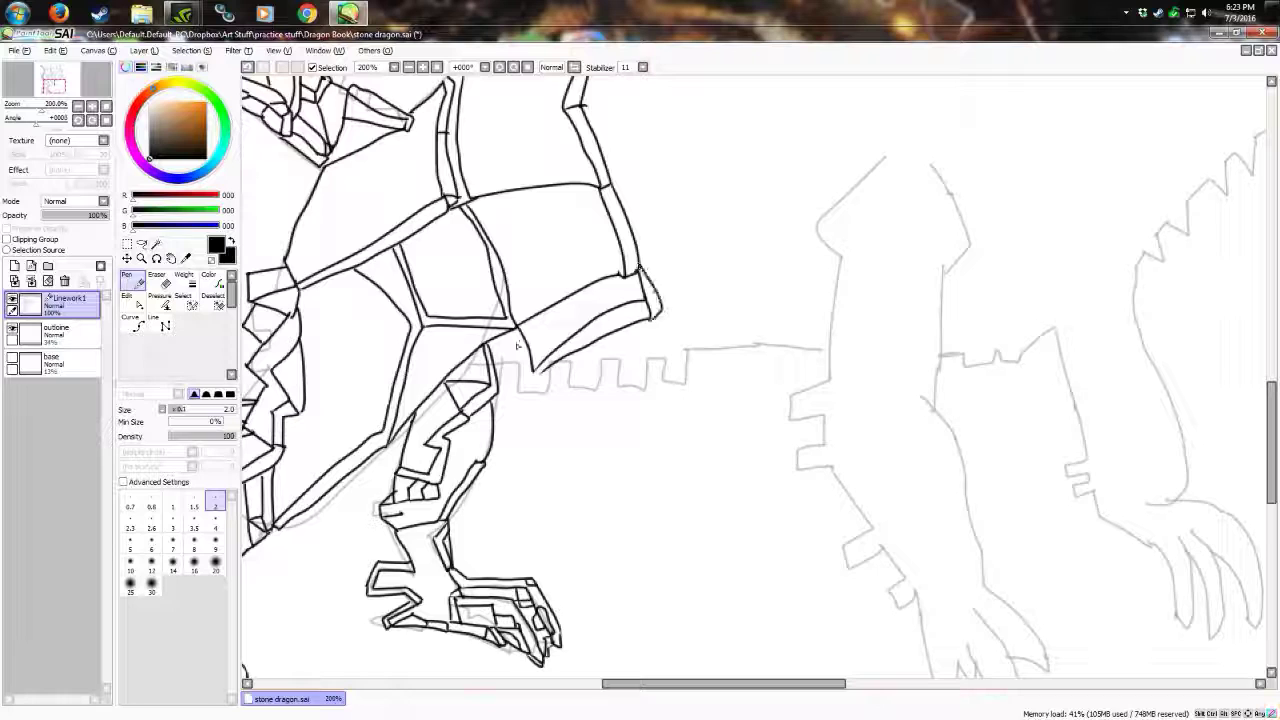
Step: Ink the belly line and a row of rectangular stone blocks along it from the hind leg toward the foreleg
mouse_move(500, 388)
mouse_down()
mouse_move(548, 370)
mouse_move(594, 388)
mouse_up()
mouse_move(590, 340)
mouse_down()
mouse_move(603, 385)
mouse_move(640, 378)
mouse_move(628, 378)
mouse_up()
drag(647, 322, 661, 358)
mouse_move(657, 316)
mouse_down()
mouse_move(675, 354)
mouse_move(654, 358)
mouse_move(826, 352)
mouse_up()
drag(700, 350, 788, 342)
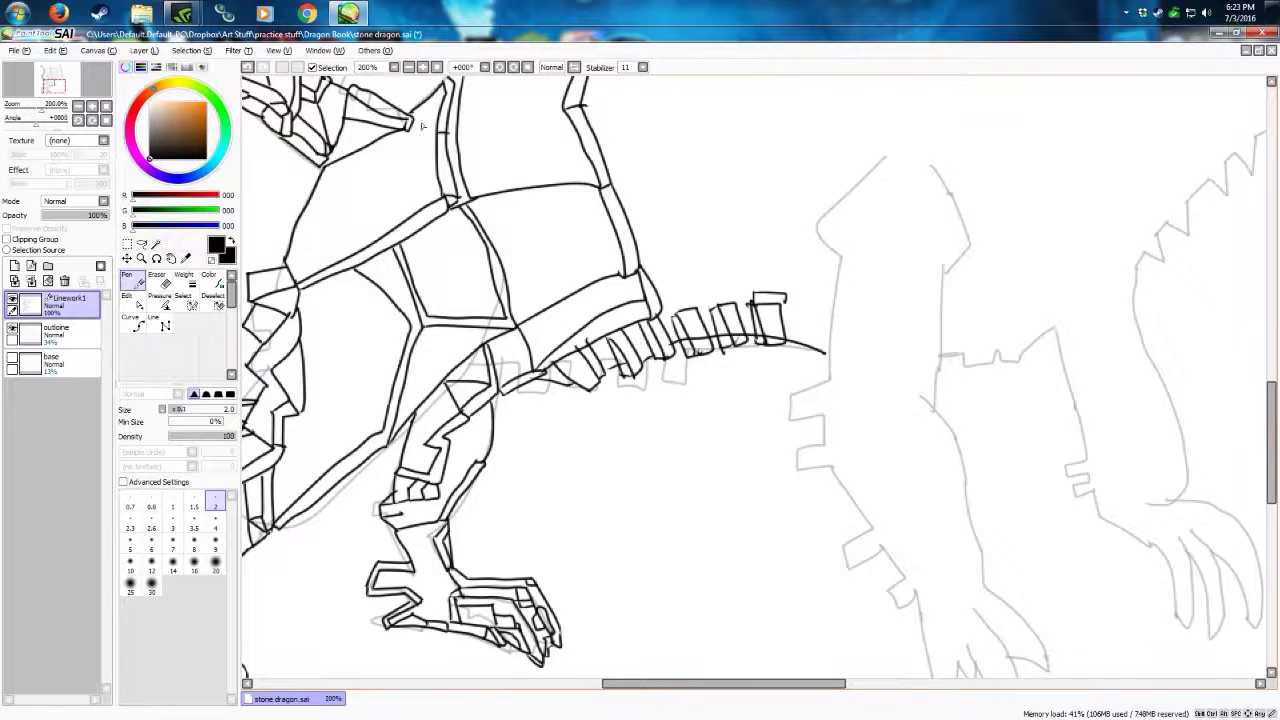
Step: Erase the belly line running through the stone blocks and the stray strokes around them
click(422, 67)
click(156, 283)
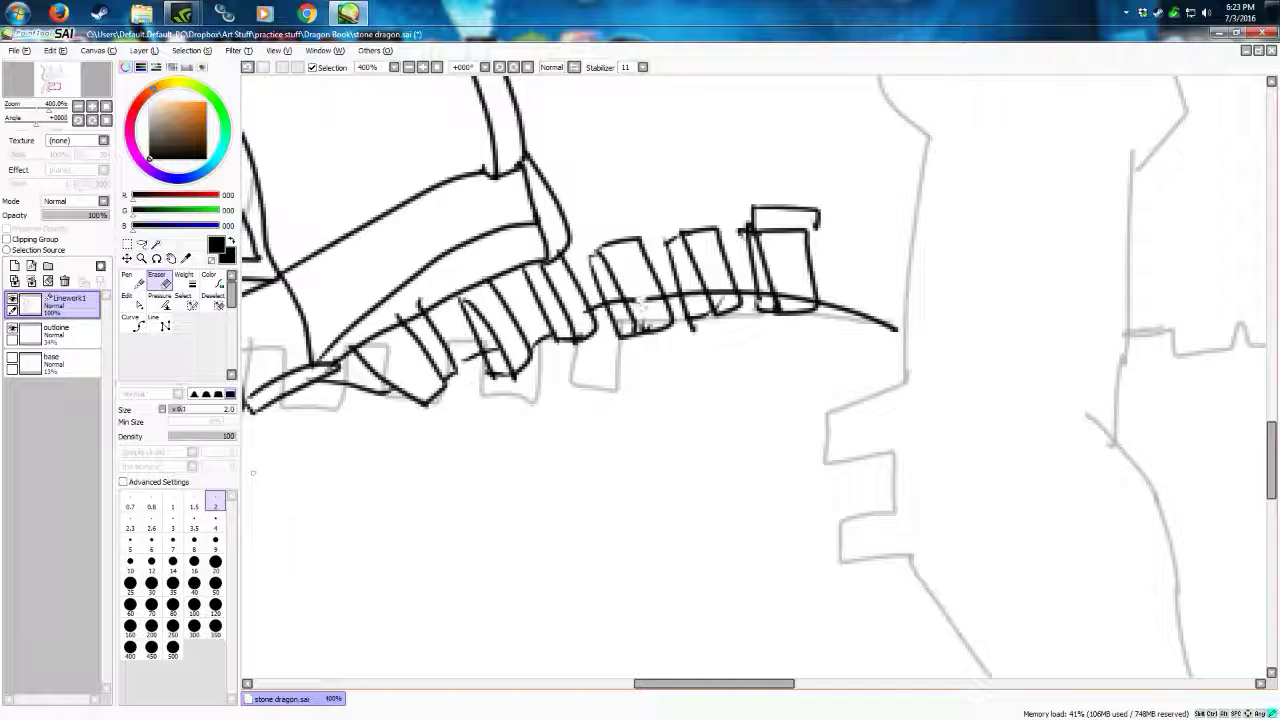
drag(628, 302, 788, 297)
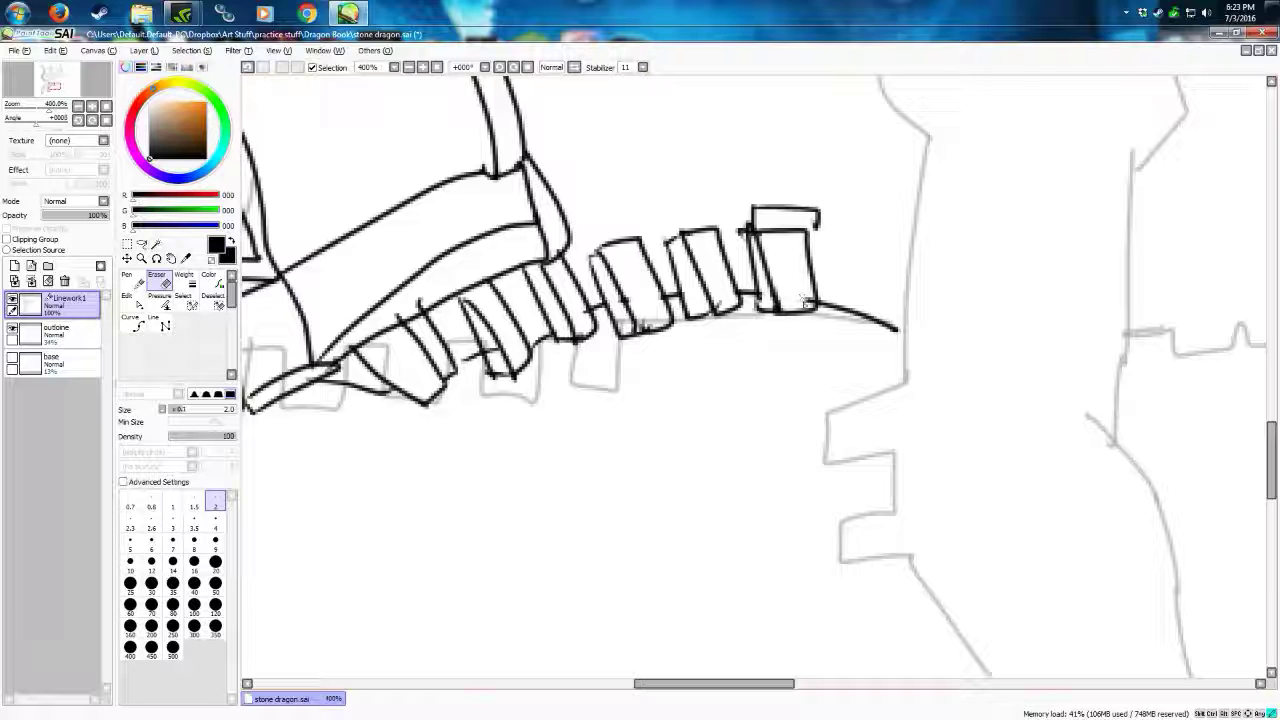
drag(790, 208, 809, 206)
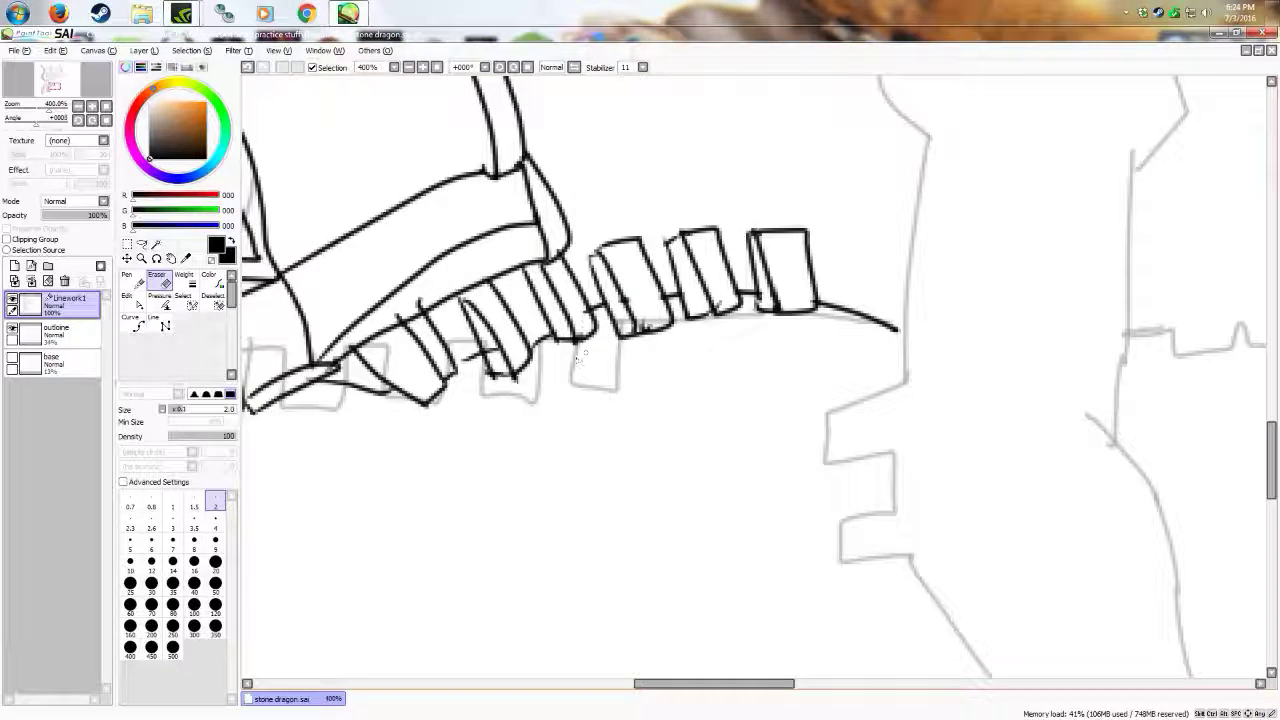
drag(511, 381, 519, 378)
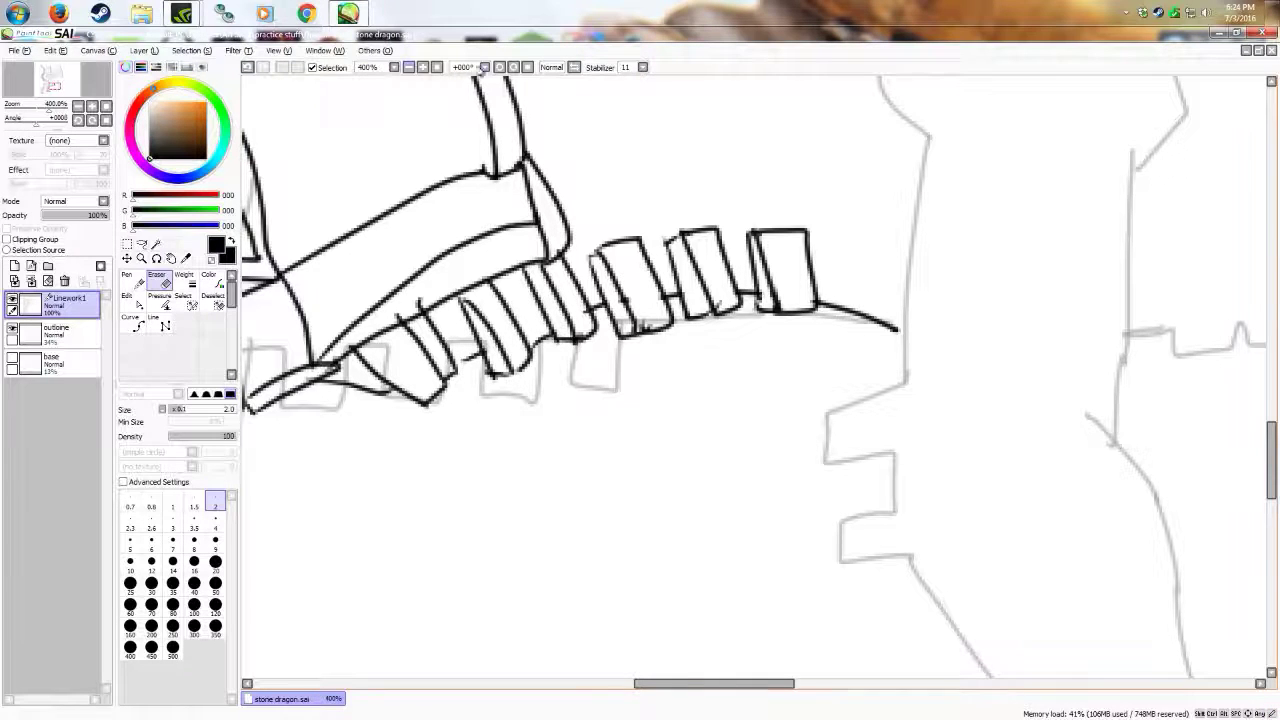
Step: Ink the large shoulder plate above the near foreleg, with thick borders along its top and front edges
scroll(750, 378, down, 1)
drag(800, 678, 845, 678)
key(n)
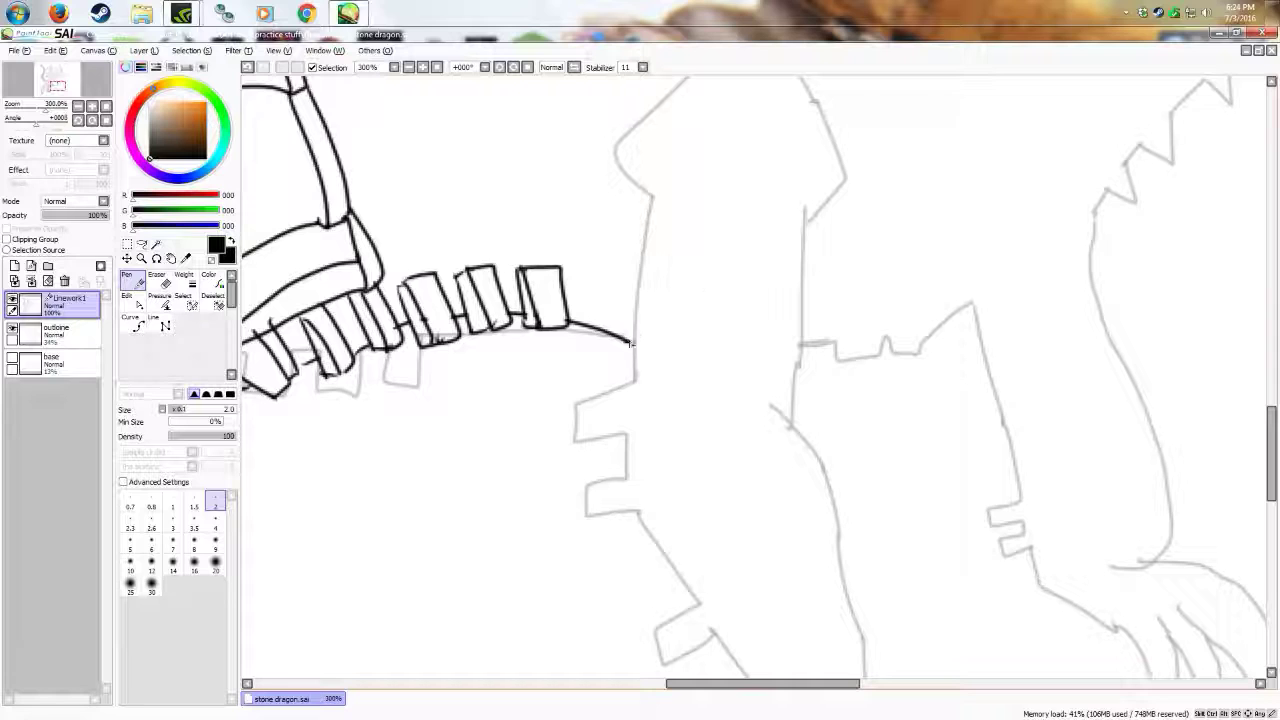
mouse_move(630, 342)
mouse_down()
mouse_move(656, 205)
mouse_move(800, 225)
mouse_move(787, 402)
mouse_move(798, 370)
mouse_up()
mouse_move(672, 176)
mouse_down()
mouse_move(777, 194)
mouse_move(818, 312)
mouse_move(790, 405)
mouse_up()
Step: Ink an arched group of wedge-shaped stones joining the last belly block to the shoulder plate
mouse_move(520, 268)
mouse_down()
mouse_move(630, 202)
mouse_move(632, 216)
mouse_up()
mouse_move(560, 262)
mouse_down()
mouse_move(635, 240)
mouse_move(606, 330)
mouse_up()
drag(608, 260, 639, 301)
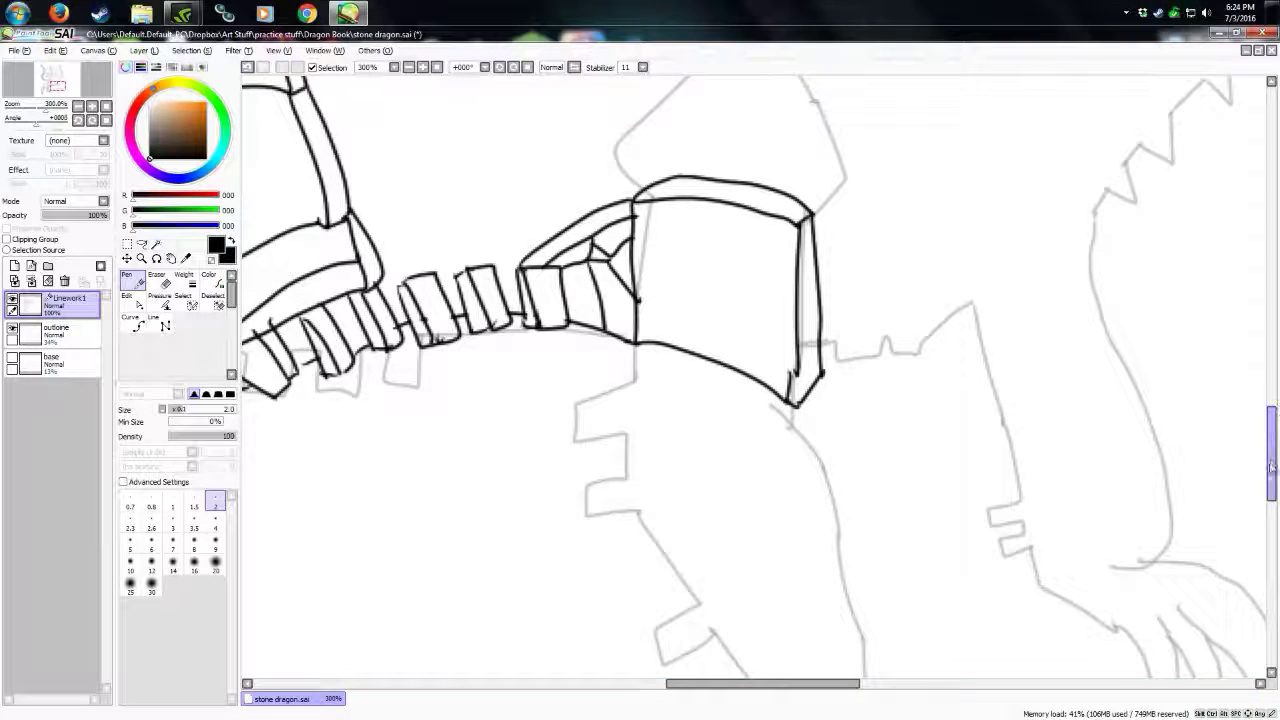
Step: Ink layered, jagged V-shaped stone plates on the near foreleg just below the shoulder plate
scroll(1272, 465, down, 3)
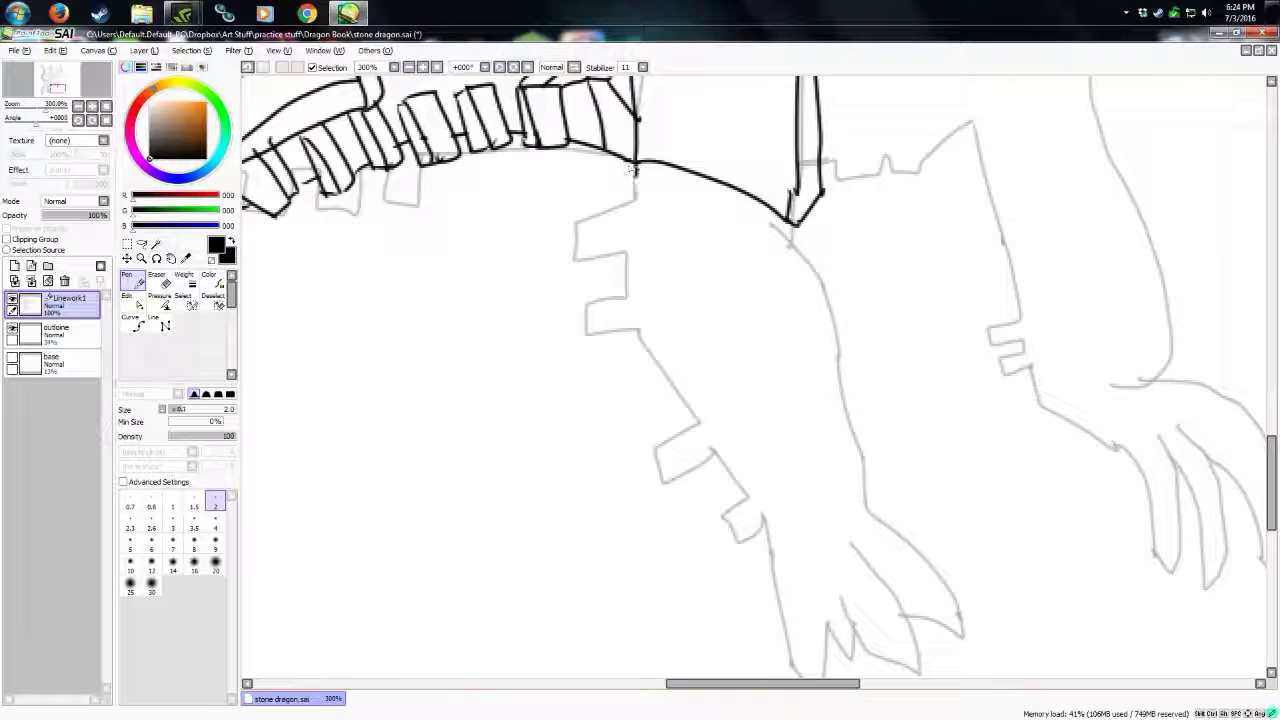
mouse_move(632, 168)
mouse_down()
mouse_move(715, 228)
mouse_move(740, 270)
mouse_move(795, 242)
mouse_move(808, 250)
mouse_up()
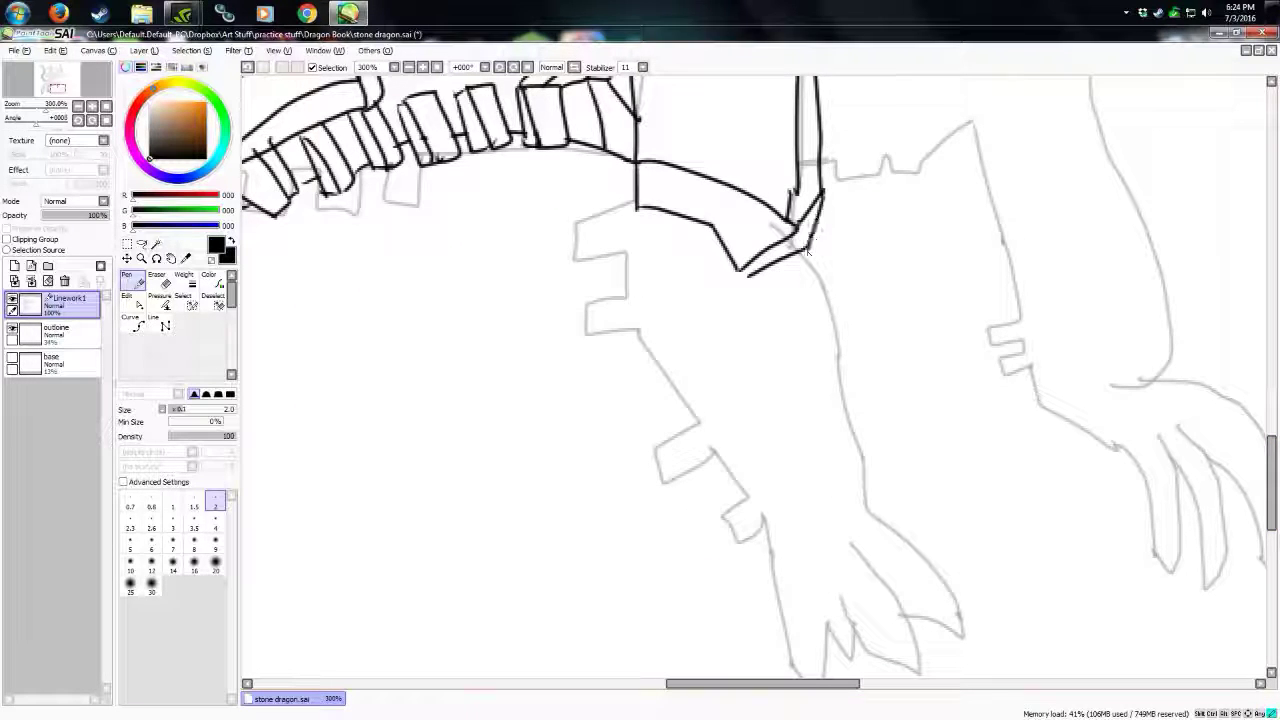
drag(635, 211, 745, 298)
mouse_move(636, 206)
mouse_down()
mouse_move(662, 276)
mouse_move(760, 317)
mouse_move(808, 250)
mouse_up()
mouse_move(594, 237)
mouse_down()
mouse_move(665, 305)
mouse_move(743, 346)
mouse_move(820, 318)
mouse_up()
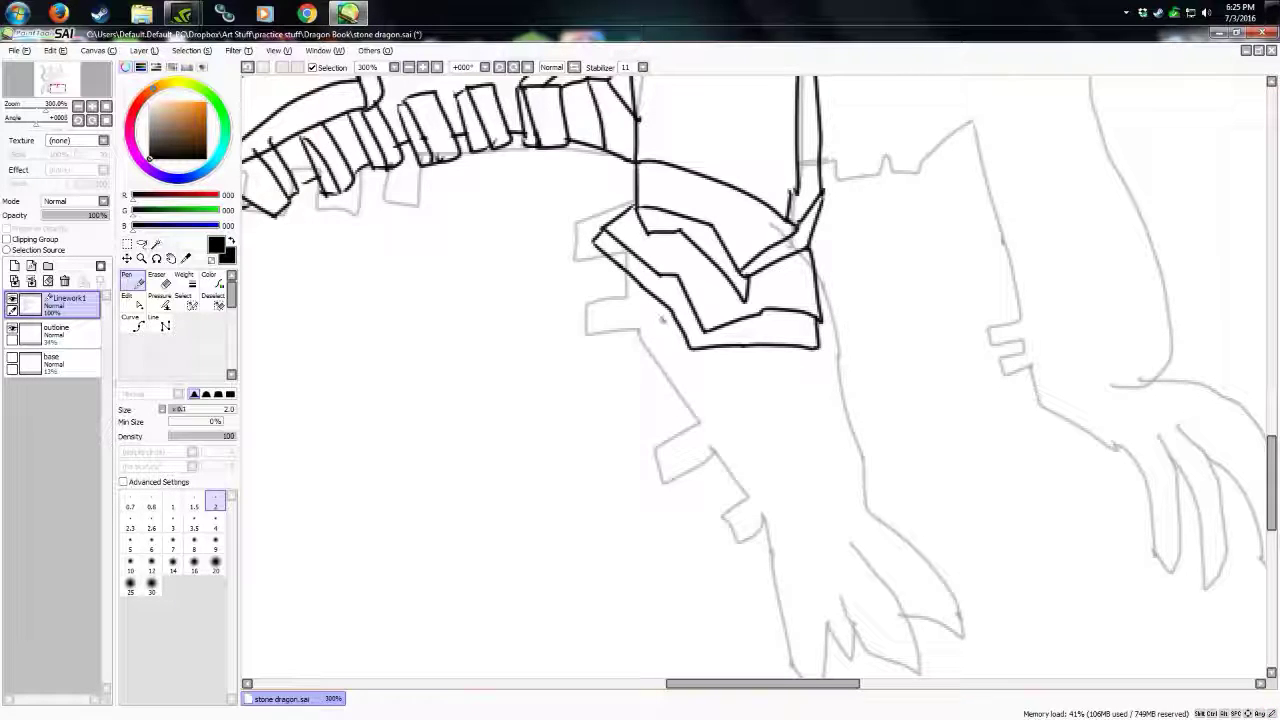
Step: Ink the near foreleg's middle section below the jagged plates, dividing it into angular stones with a narrow side panel
mouse_move(648, 295)
mouse_down()
mouse_move(679, 402)
mouse_move(710, 396)
mouse_up()
drag(705, 350, 710, 396)
mouse_move(679, 404)
mouse_down()
mouse_move(732, 432)
mouse_move(726, 405)
mouse_up()
mouse_move(722, 348)
mouse_down()
mouse_move(729, 396)
mouse_move(828, 408)
mouse_move(820, 346)
mouse_up()
mouse_move(724, 400)
mouse_down()
mouse_move(762, 366)
mouse_move(797, 413)
mouse_up()
mouse_move(823, 197)
mouse_down()
mouse_move(844, 272)
mouse_move(828, 408)
mouse_up()
mouse_move(818, 344)
mouse_down()
mouse_move(855, 335)
mouse_move(855, 310)
mouse_up()
Step: Ink the near foreleg's lower rear edge, a small block spur and a double-lined curved band around the wrist
drag(706, 424, 762, 518)
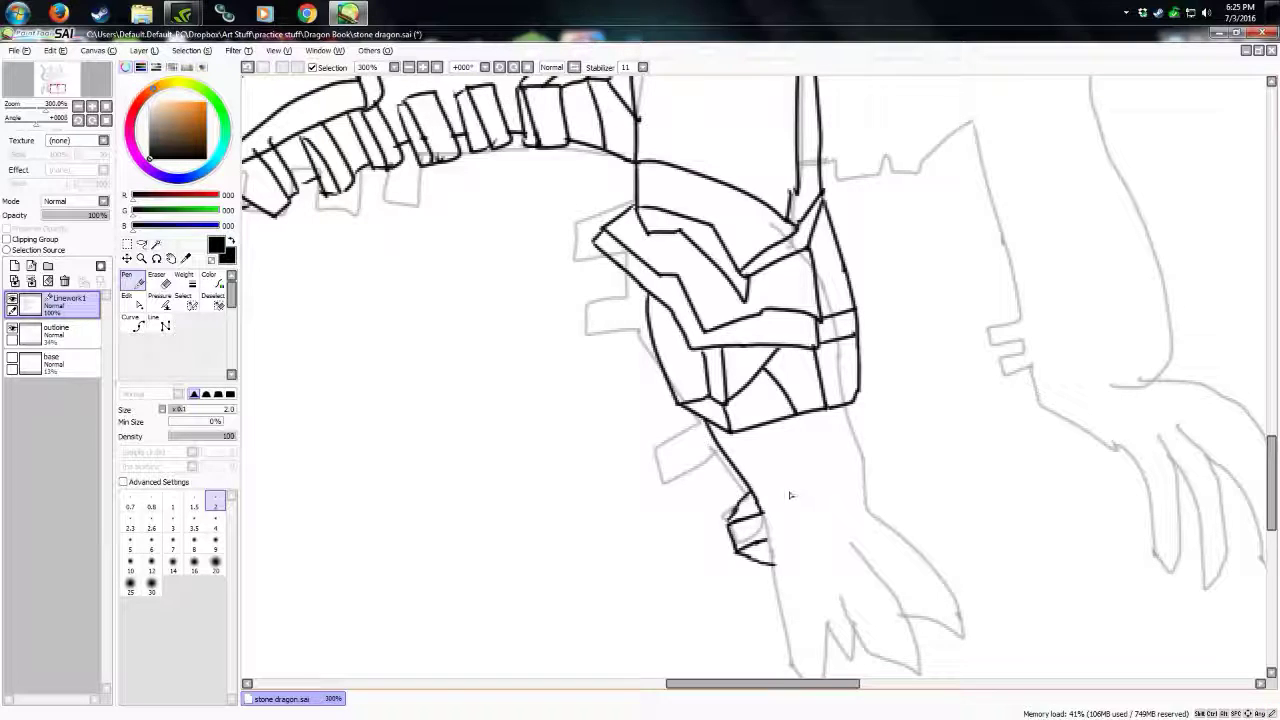
key(ctrl+z)
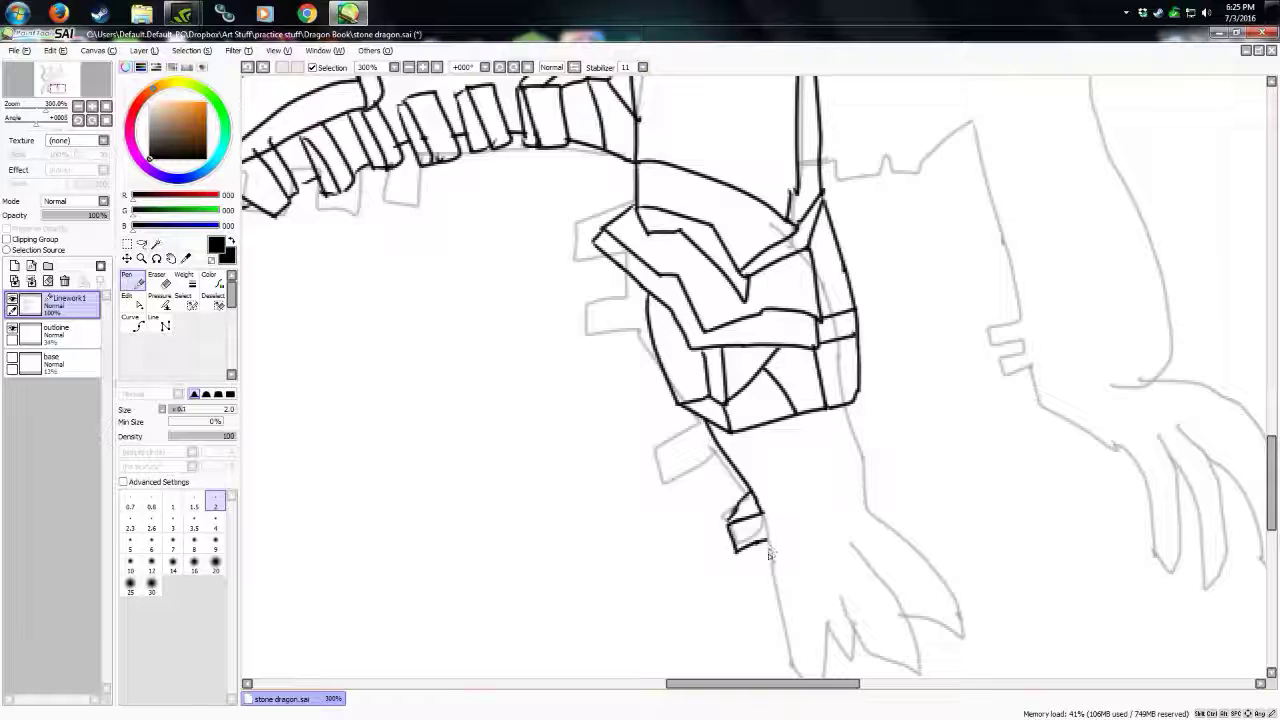
mouse_move(767, 541)
mouse_down()
mouse_move(868, 523)
mouse_move(780, 560)
mouse_up()
mouse_move(780, 558)
mouse_down()
mouse_move(857, 539)
mouse_move(895, 546)
mouse_up()
drag(866, 523, 894, 545)
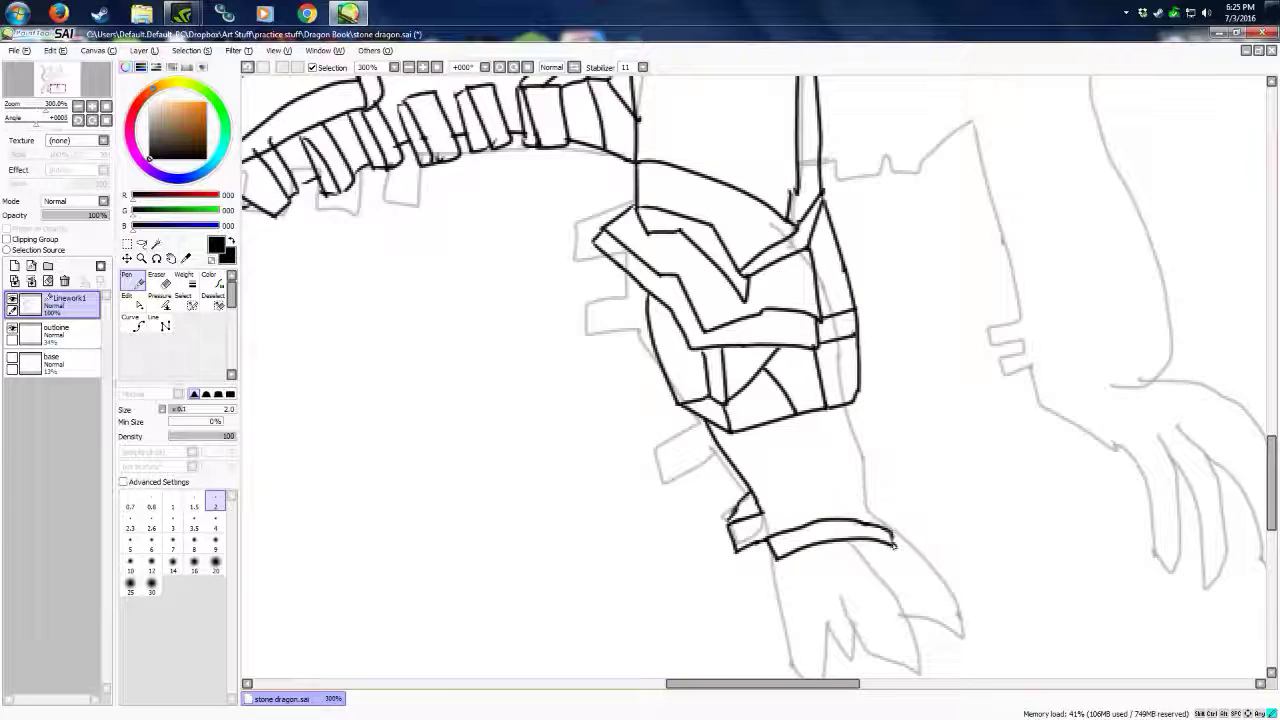
mouse_move(778, 557)
mouse_down()
mouse_move(908, 551)
mouse_move(791, 571)
mouse_up()
drag(901, 531, 907, 543)
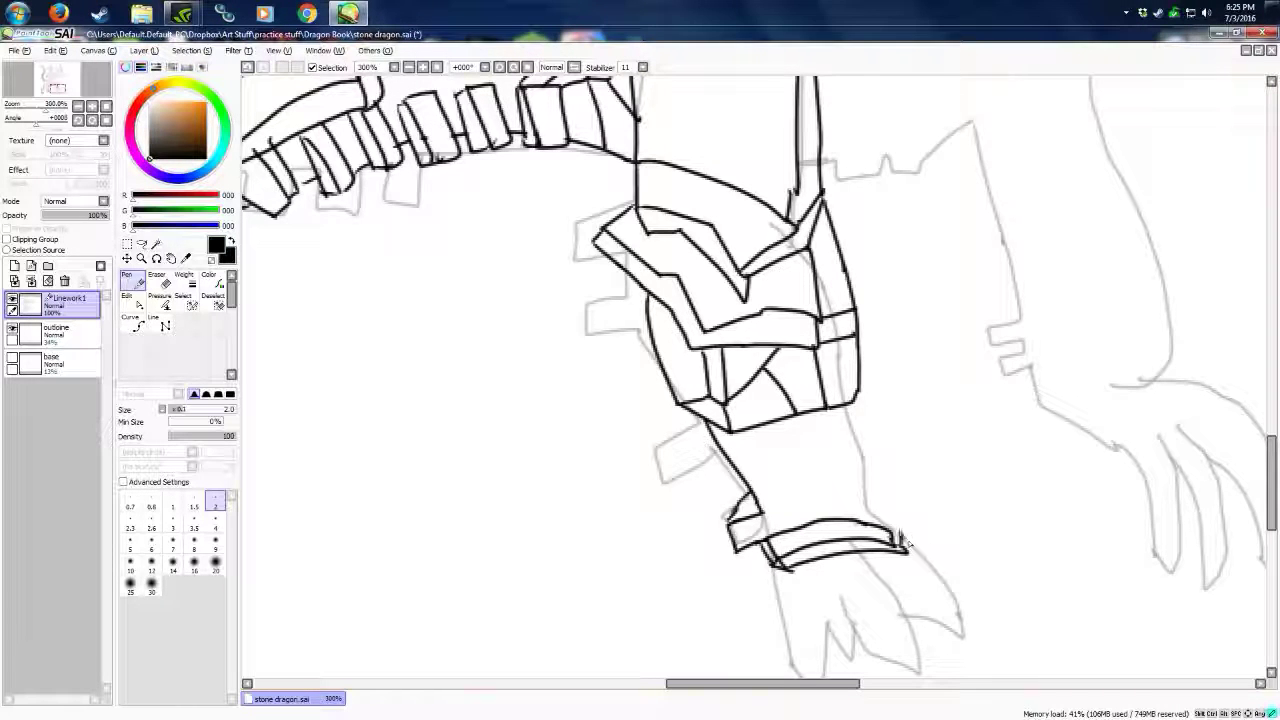
Step: Ink the first toe of the near front foot as stacked stone segments ending in a pointed claw
scroll(793, 505, down, 3)
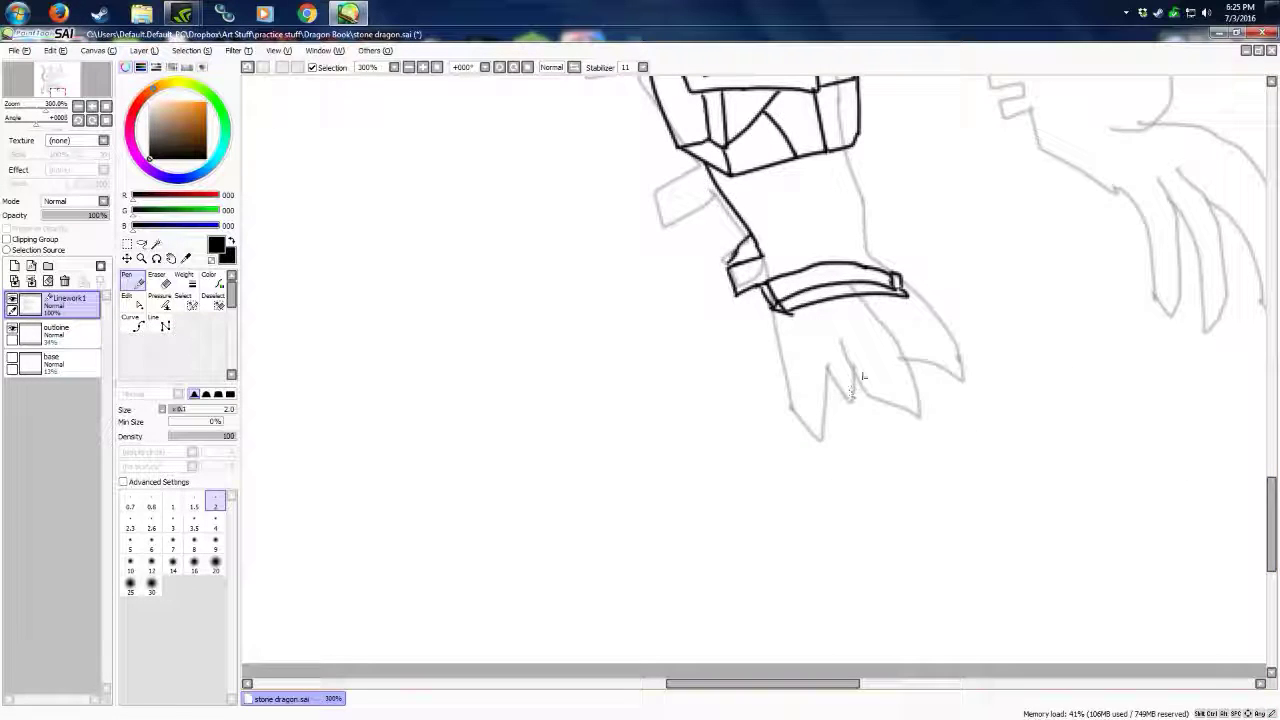
mouse_move(778, 312)
mouse_down()
mouse_move(772, 338)
mouse_move(800, 331)
mouse_up()
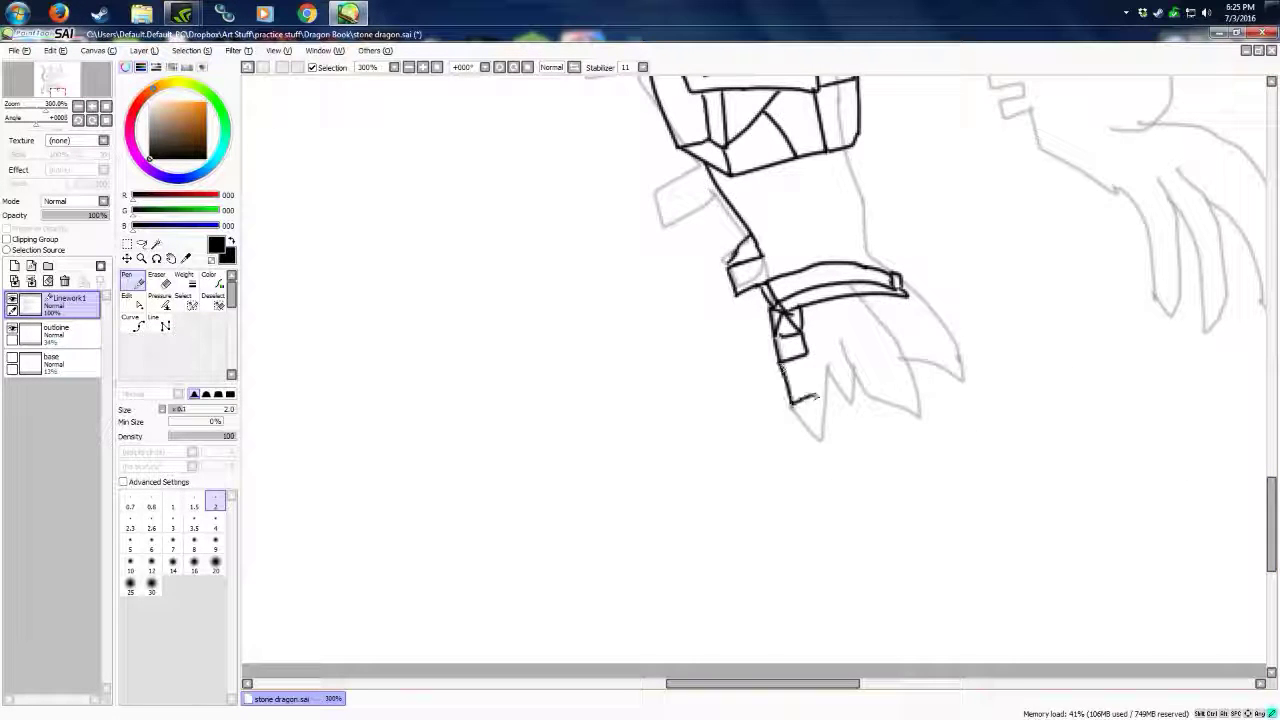
drag(802, 346, 819, 440)
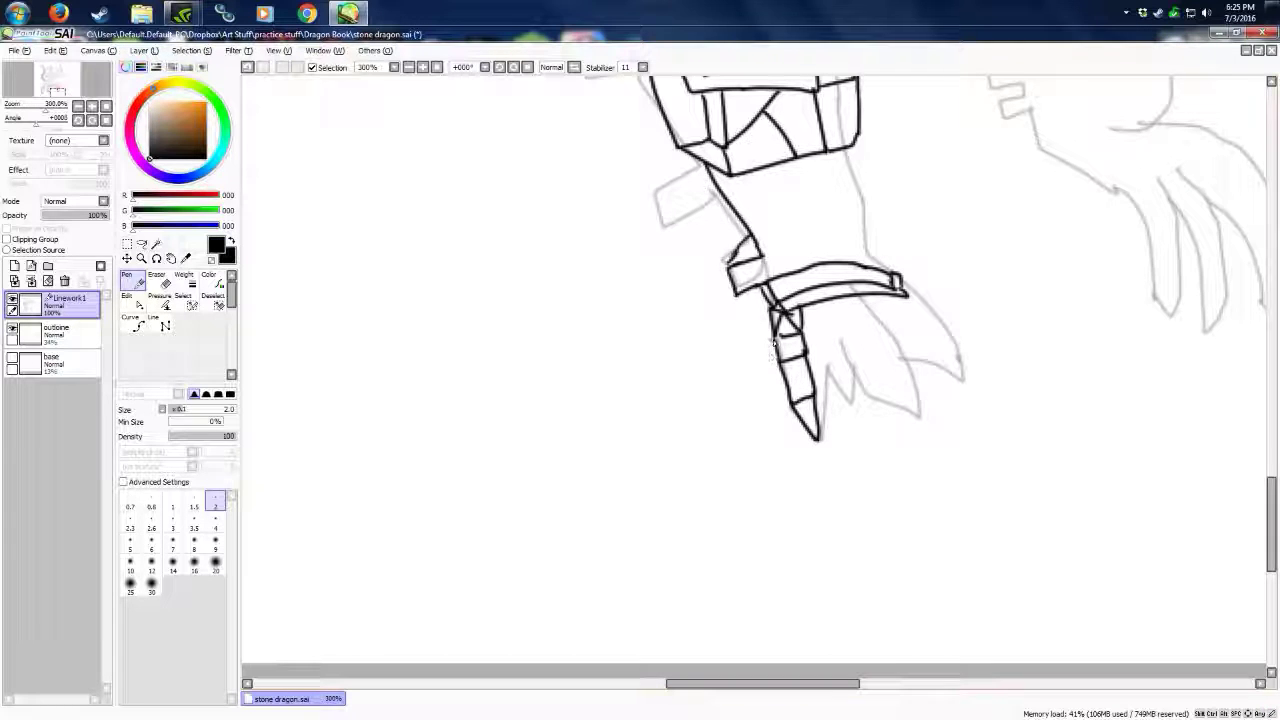
Step: Add a side facet along the first toe and ink the second toe as stacked segments with a pointed claw
mouse_move(772, 335)
mouse_down()
mouse_move(768, 370)
mouse_move(820, 460)
mouse_up()
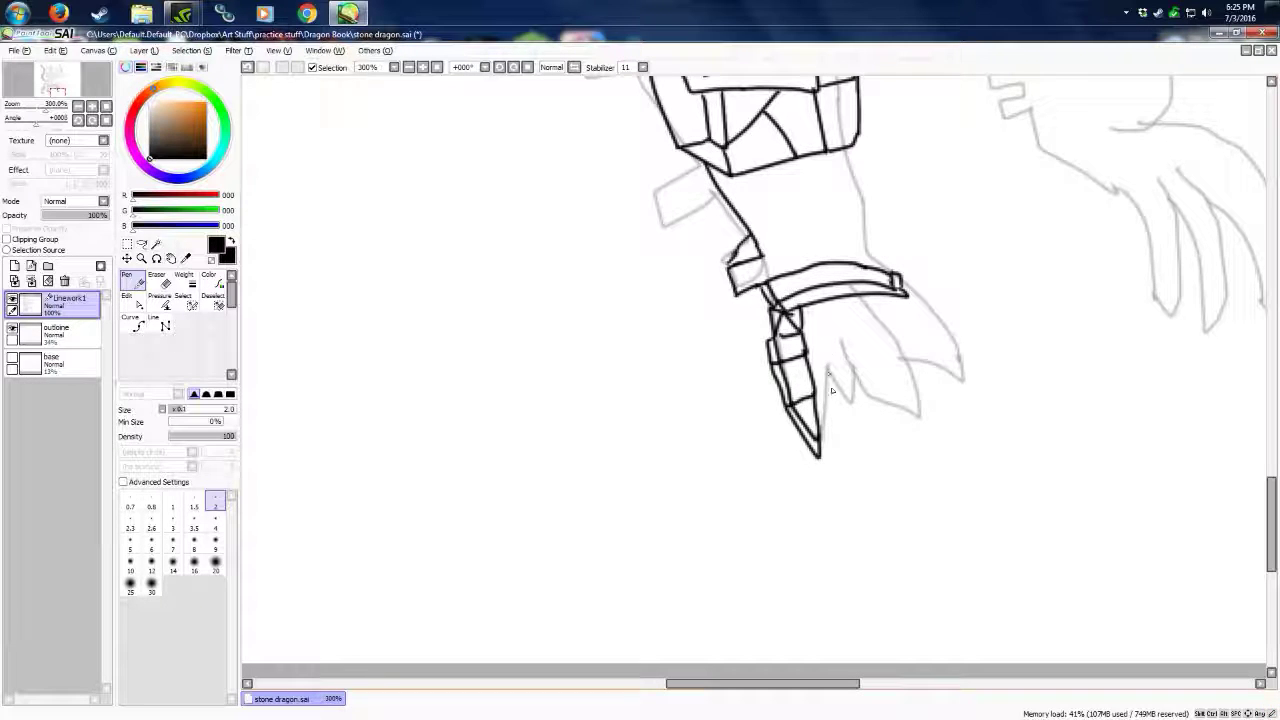
mouse_move(828, 370)
mouse_down()
mouse_move(848, 402)
mouse_move(845, 432)
mouse_up()
mouse_move(845, 432)
mouse_down()
mouse_move(858, 366)
mouse_move(844, 368)
mouse_move(860, 366)
mouse_up()
drag(828, 298, 840, 362)
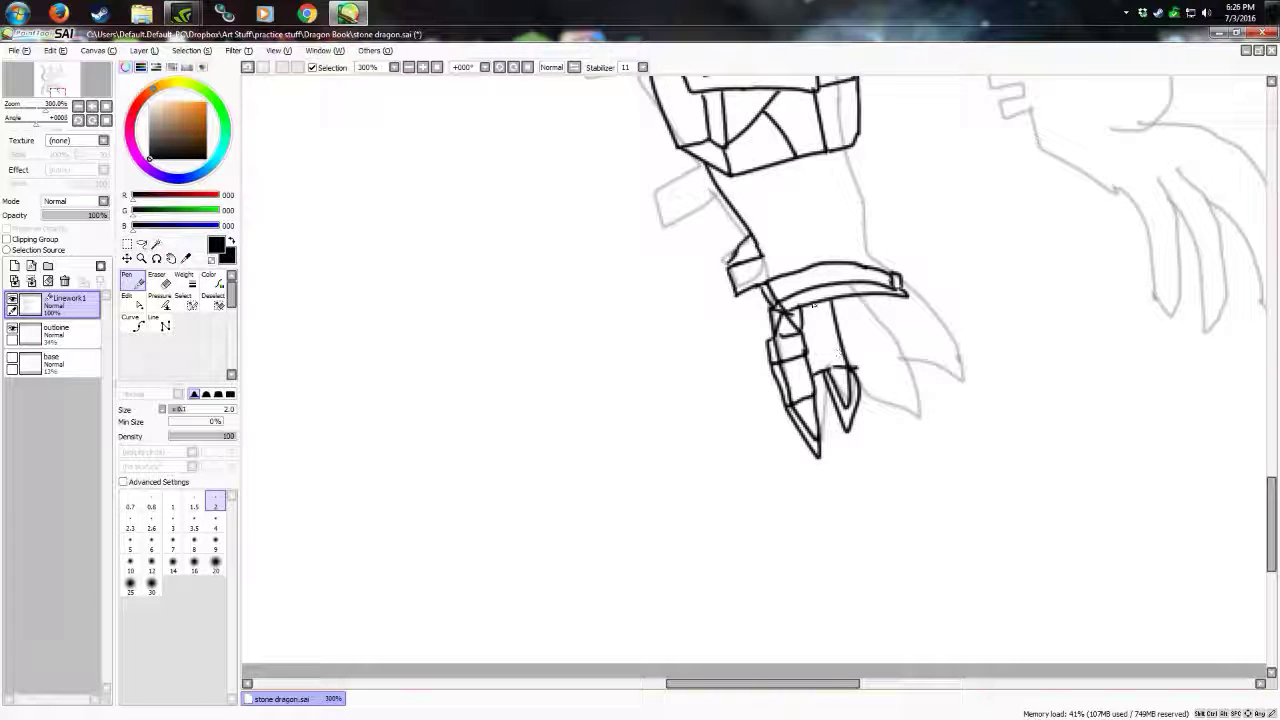
mouse_move(812, 304)
mouse_down()
mouse_move(824, 354)
mouse_move(834, 318)
mouse_move(848, 350)
mouse_move(928, 400)
mouse_up()
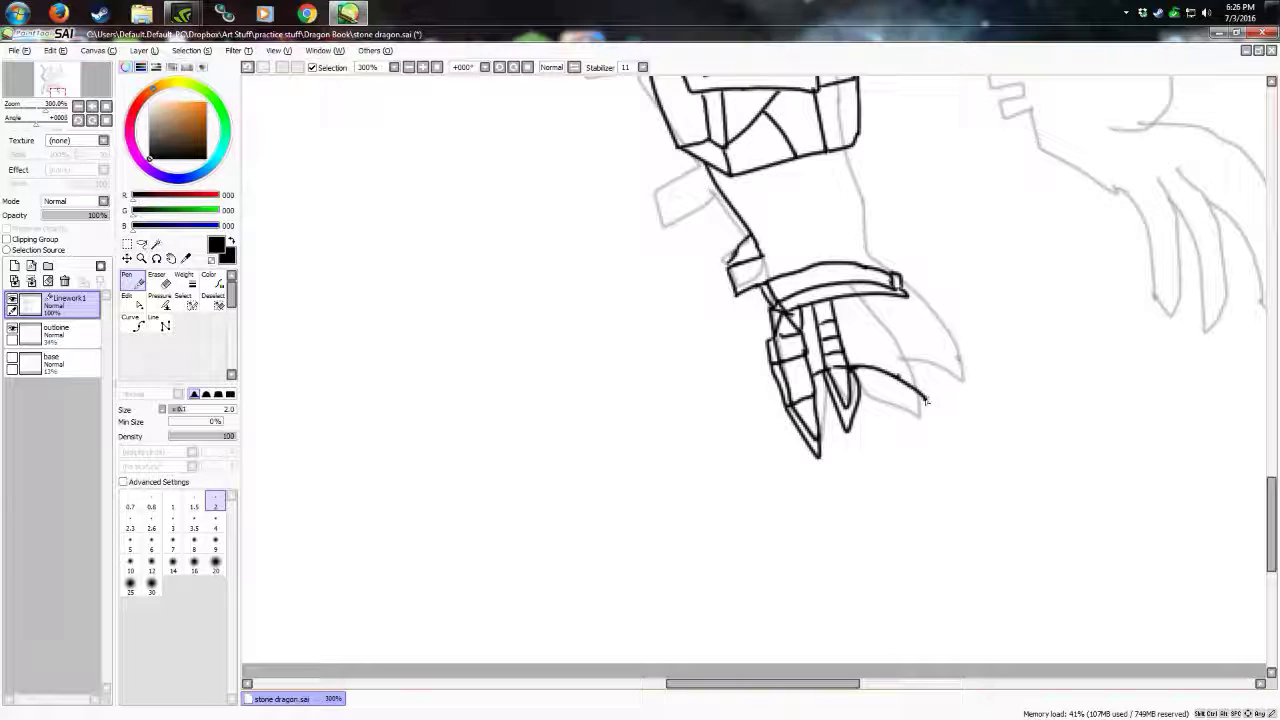
drag(896, 354, 926, 396)
drag(901, 296, 897, 353)
key(ctrl+z)
key(ctrl+z)
key(ctrl+z)
key(ctrl+z)
Step: Ink the near front foot's two outer toes with segmented claws and divide the top of the foot into angular plates
mouse_move(903, 292)
mouse_down()
mouse_move(962, 430)
mouse_move(898, 356)
mouse_move(925, 438)
mouse_move(905, 410)
mouse_up()
mouse_move(850, 358)
mouse_down()
mouse_move(901, 413)
mouse_move(920, 470)
mouse_up()
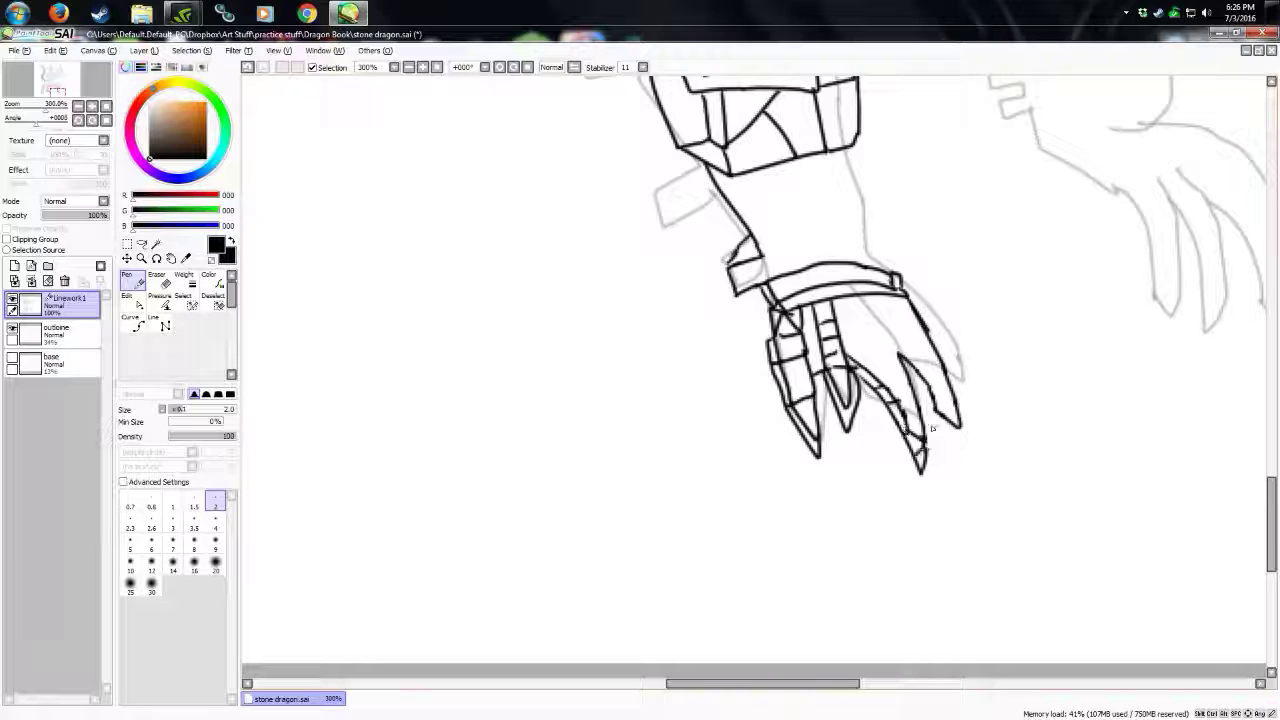
mouse_move(917, 390)
mouse_down()
mouse_move(953, 460)
mouse_move(961, 428)
mouse_up()
drag(914, 388, 927, 382)
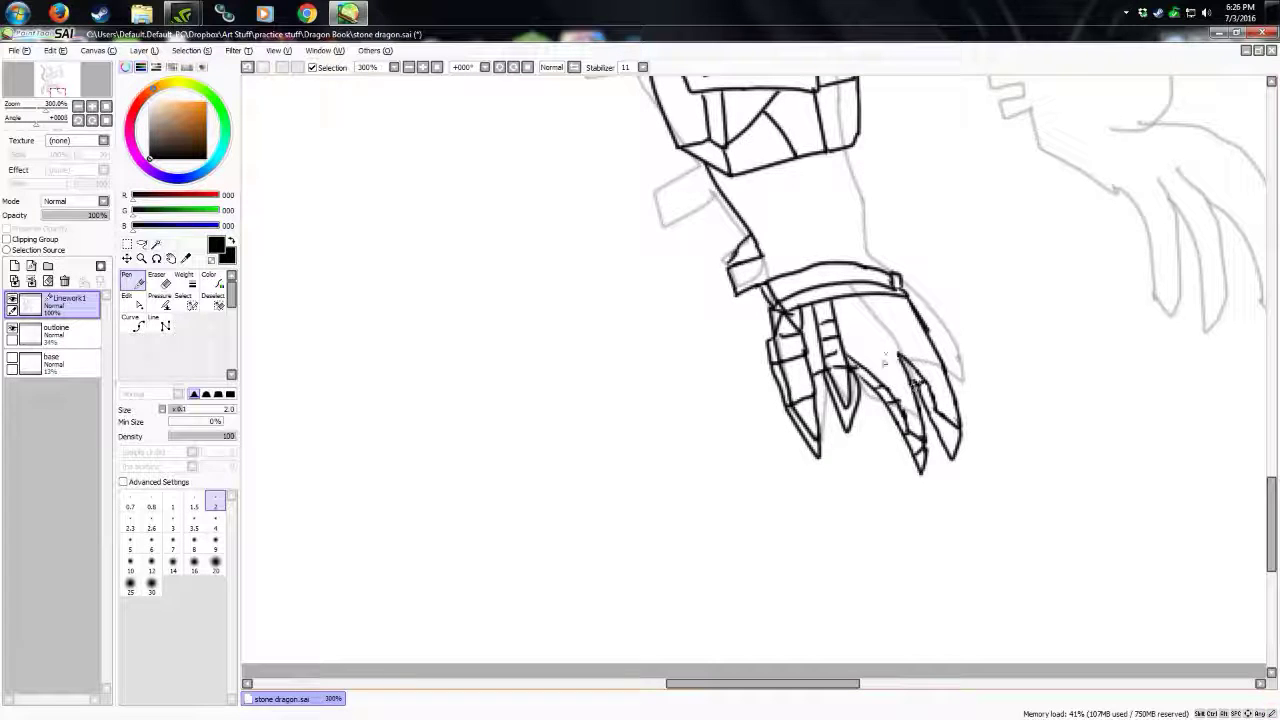
mouse_move(848, 353)
mouse_down()
mouse_move(921, 321)
mouse_move(905, 300)
mouse_move(868, 312)
mouse_up()
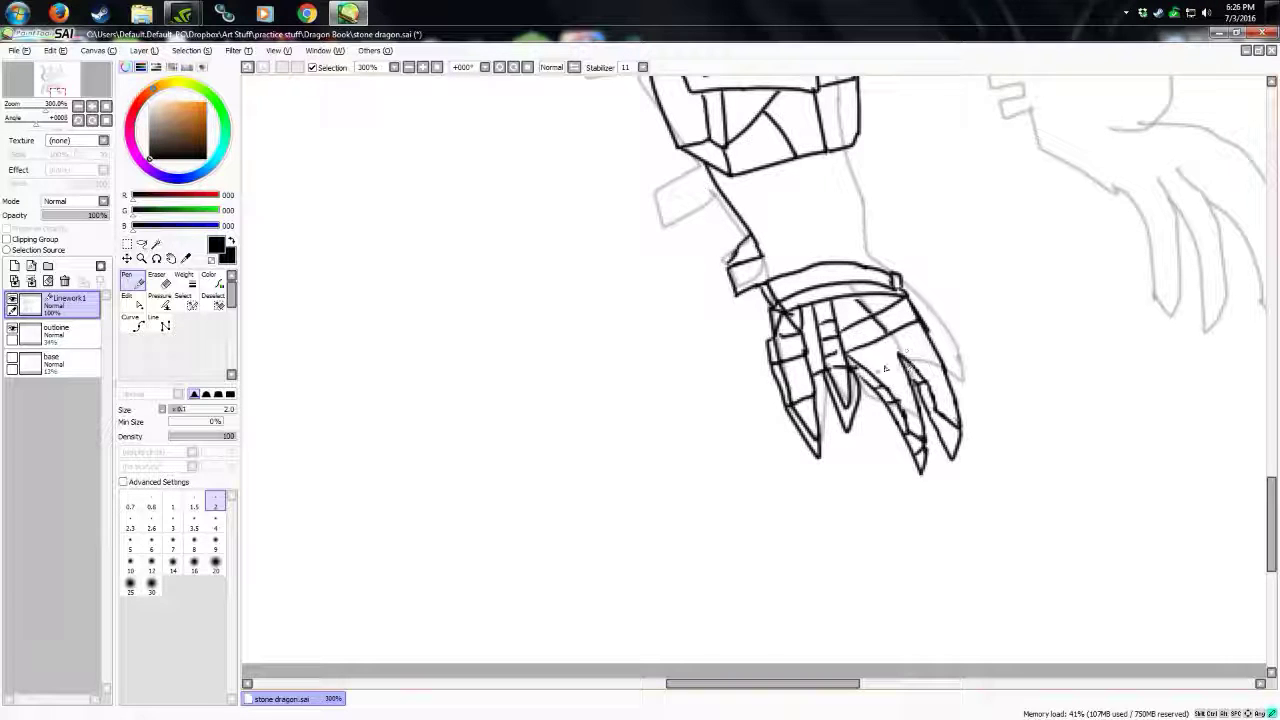
mouse_move(940, 420)
mouse_down()
mouse_move(958, 476)
mouse_move(950, 452)
mouse_up()
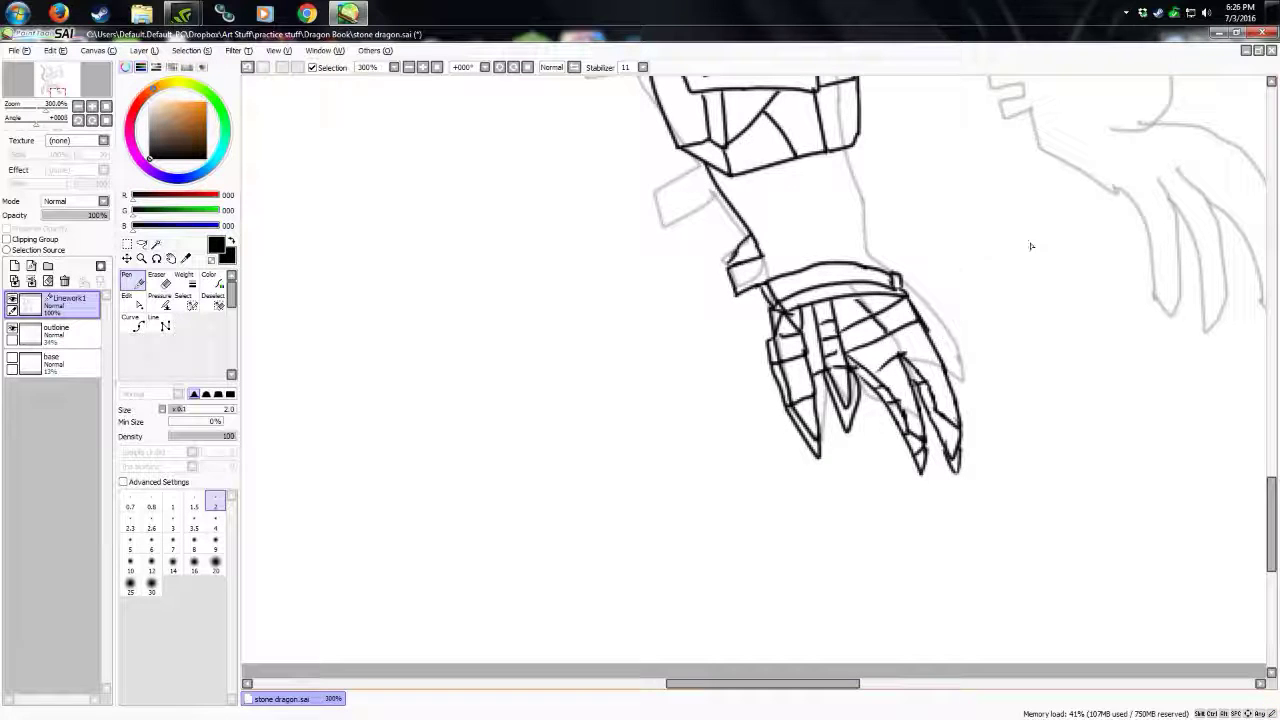
Step: Ink the lower foreleg's front and rear edges above the wrist band and split the section into angular stones
drag(847, 153, 876, 258)
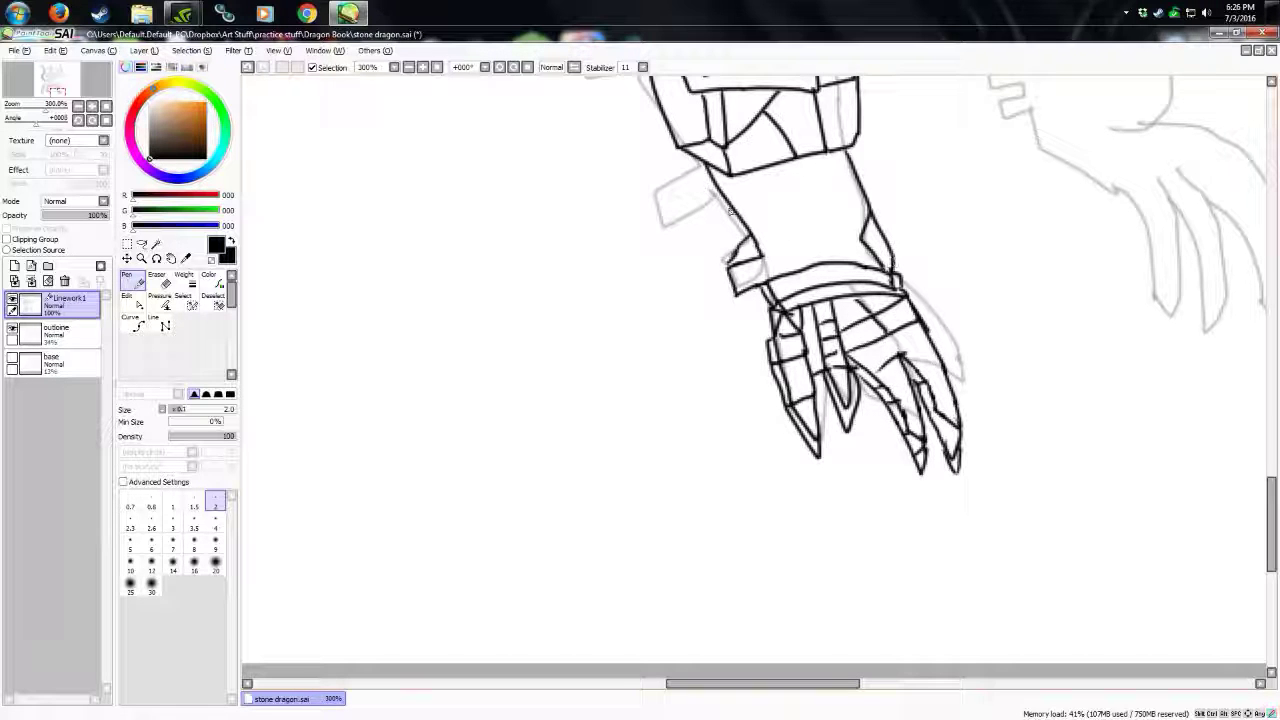
drag(690, 162, 733, 256)
mouse_move(731, 175)
mouse_down()
mouse_move(785, 175)
mouse_move(785, 162)
mouse_up()
mouse_move(776, 214)
mouse_down()
mouse_move(820, 262)
mouse_move(864, 184)
mouse_up()
drag(826, 152, 836, 197)
Step: Ink the next pair of angular flank plates in front of the existing rear body plates
click(437, 67)
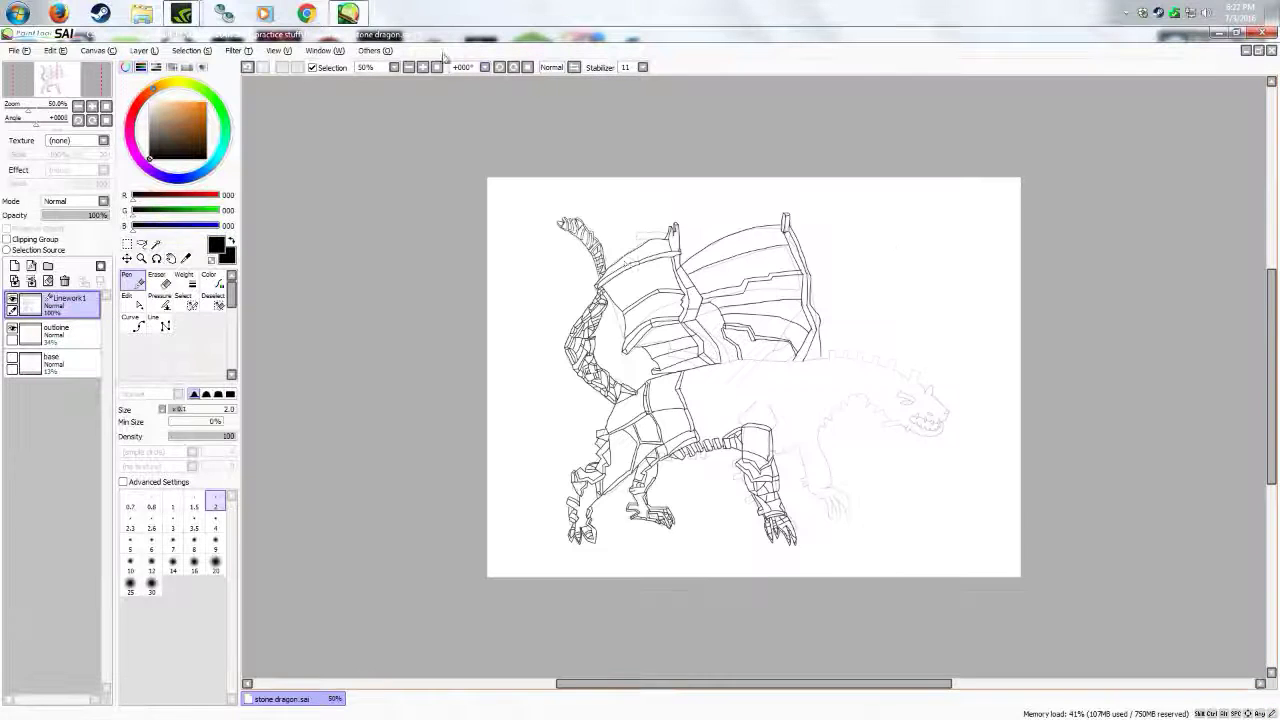
click(424, 68)
click(424, 68)
click(424, 68)
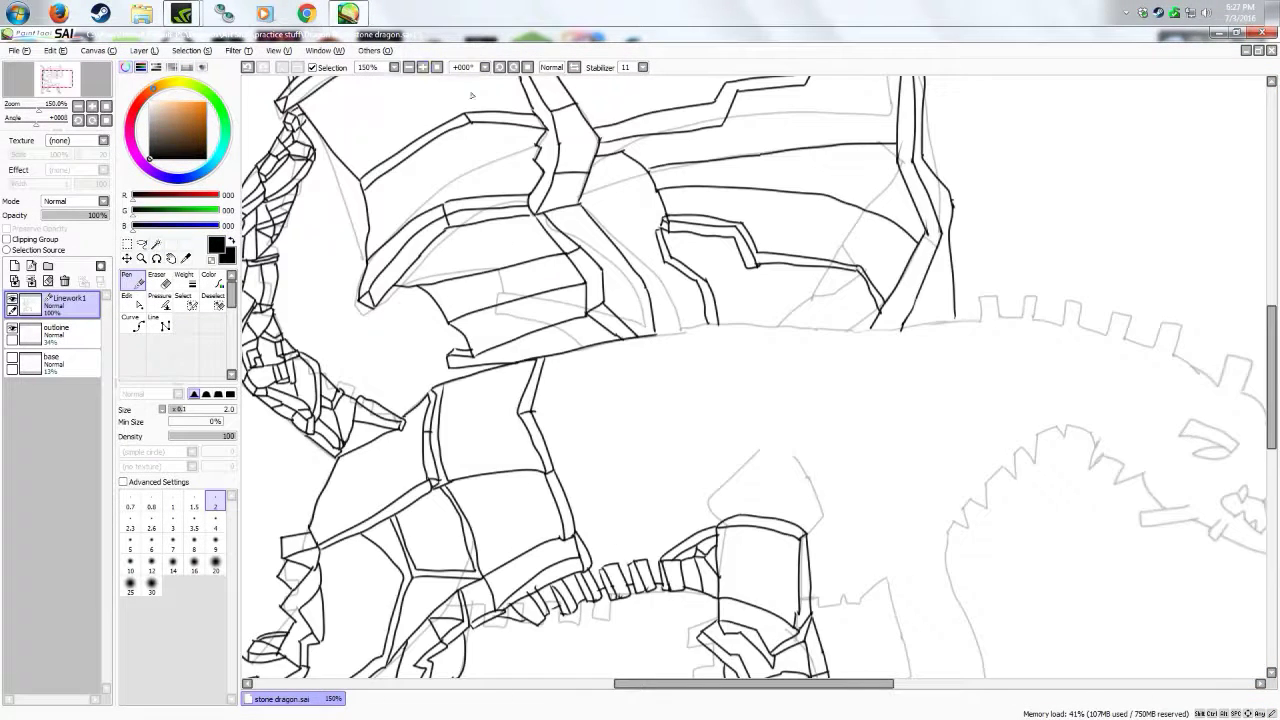
drag(854, 686, 886, 686)
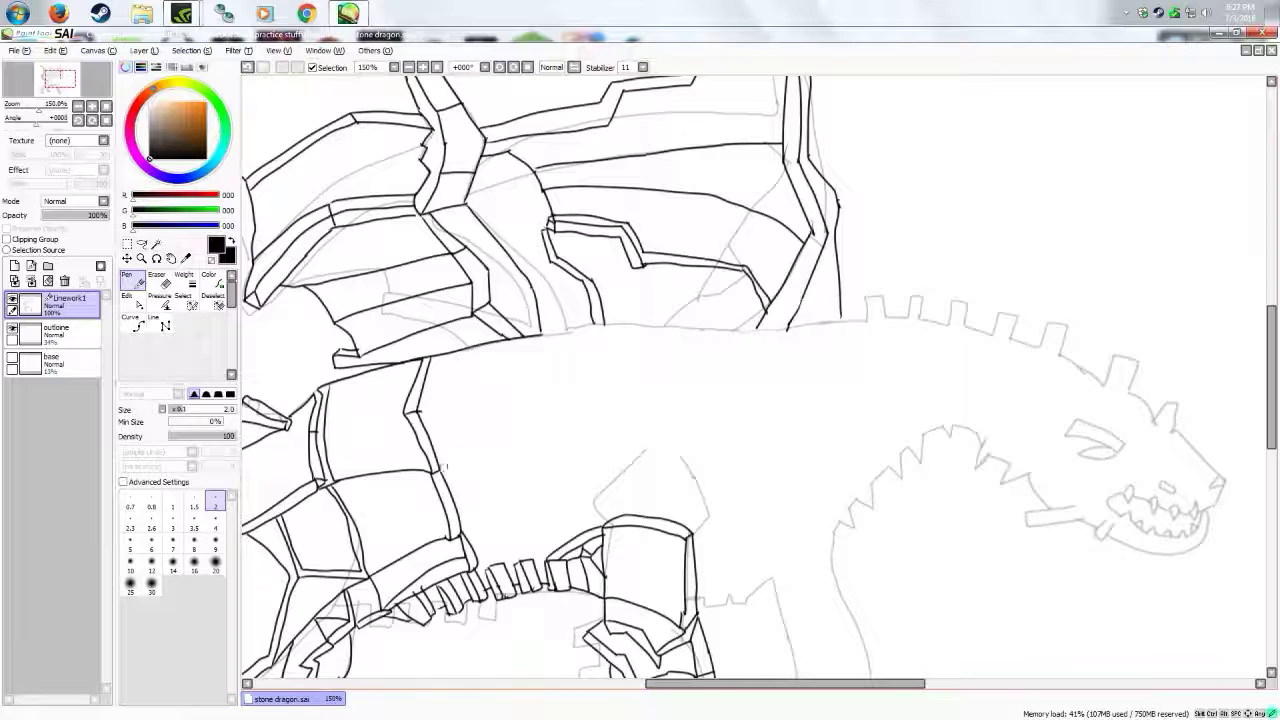
mouse_move(472, 400)
mouse_down()
mouse_move(472, 459)
mouse_move(490, 439)
mouse_move(483, 387)
mouse_move(492, 443)
mouse_move(476, 525)
mouse_move(500, 480)
mouse_move(492, 450)
mouse_move(512, 504)
mouse_move(491, 366)
mouse_move(482, 539)
mouse_move(509, 515)
mouse_move(507, 478)
mouse_up()
Step: Ink a double-edged lower flank plate extending from the new plates down to the belly ribs near the foreleg
drag(797, 685, 767, 685)
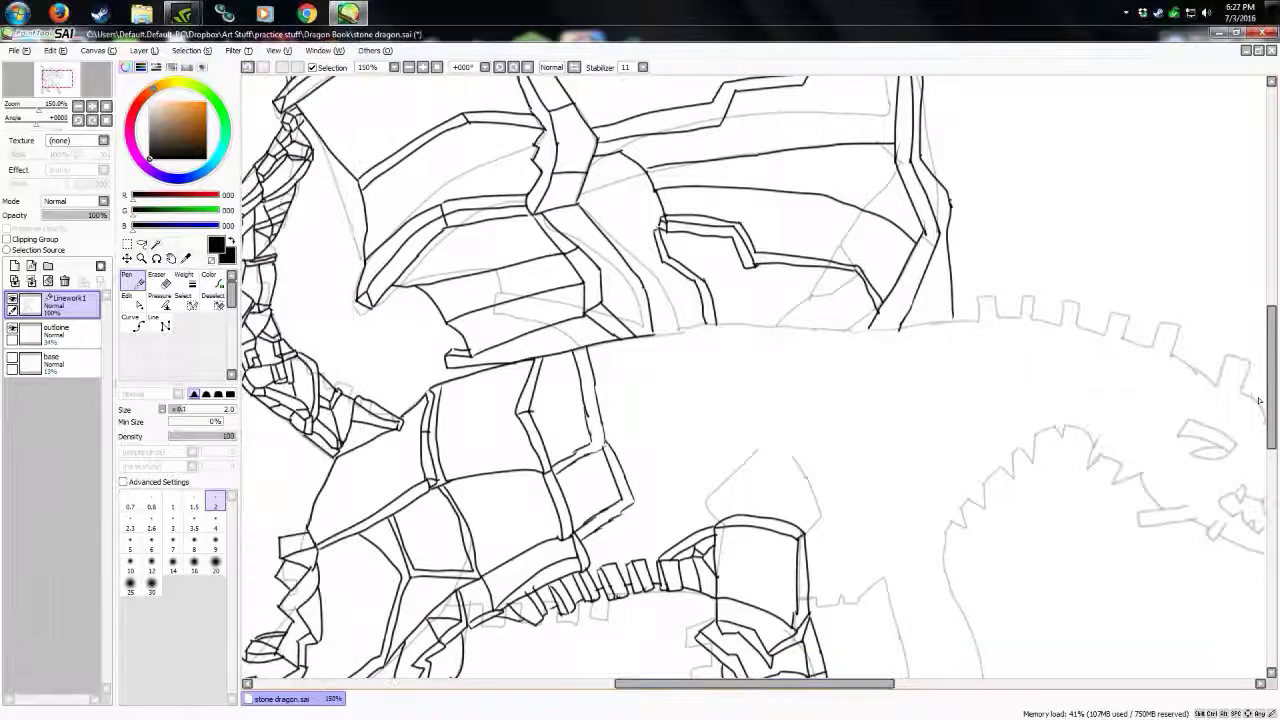
drag(1271, 388, 1271, 431)
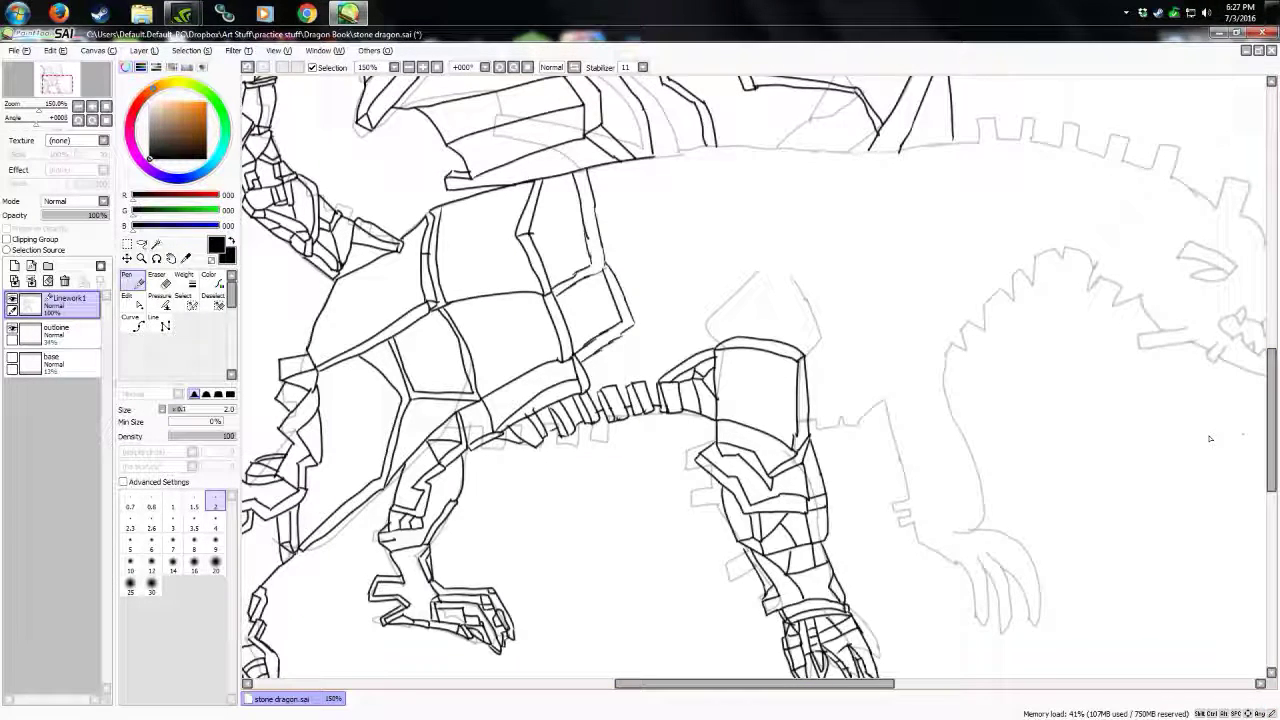
click(422, 67)
click(422, 67)
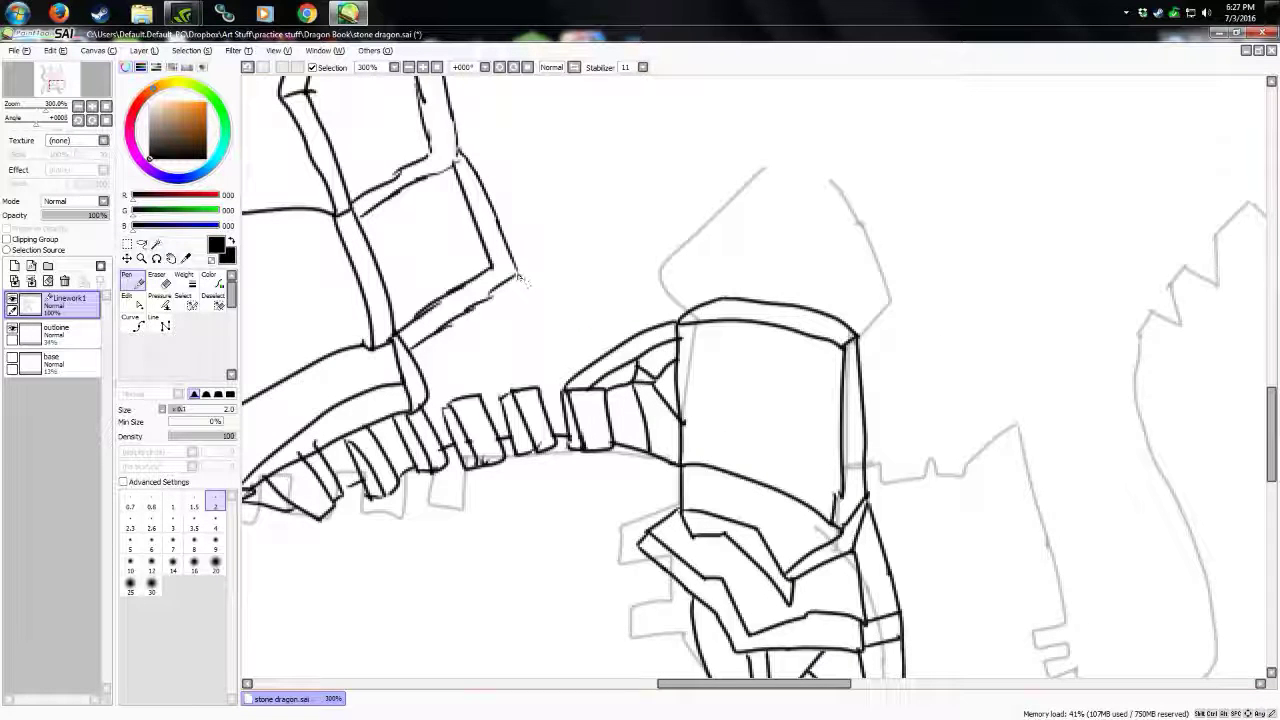
mouse_move(517, 272)
mouse_down()
mouse_move(547, 368)
mouse_move(549, 351)
mouse_move(581, 374)
mouse_up()
mouse_move(428, 407)
mouse_down()
mouse_move(563, 347)
mouse_move(565, 306)
mouse_move(511, 196)
mouse_move(460, 152)
mouse_up()
drag(518, 269, 540, 262)
drag(554, 340, 568, 358)
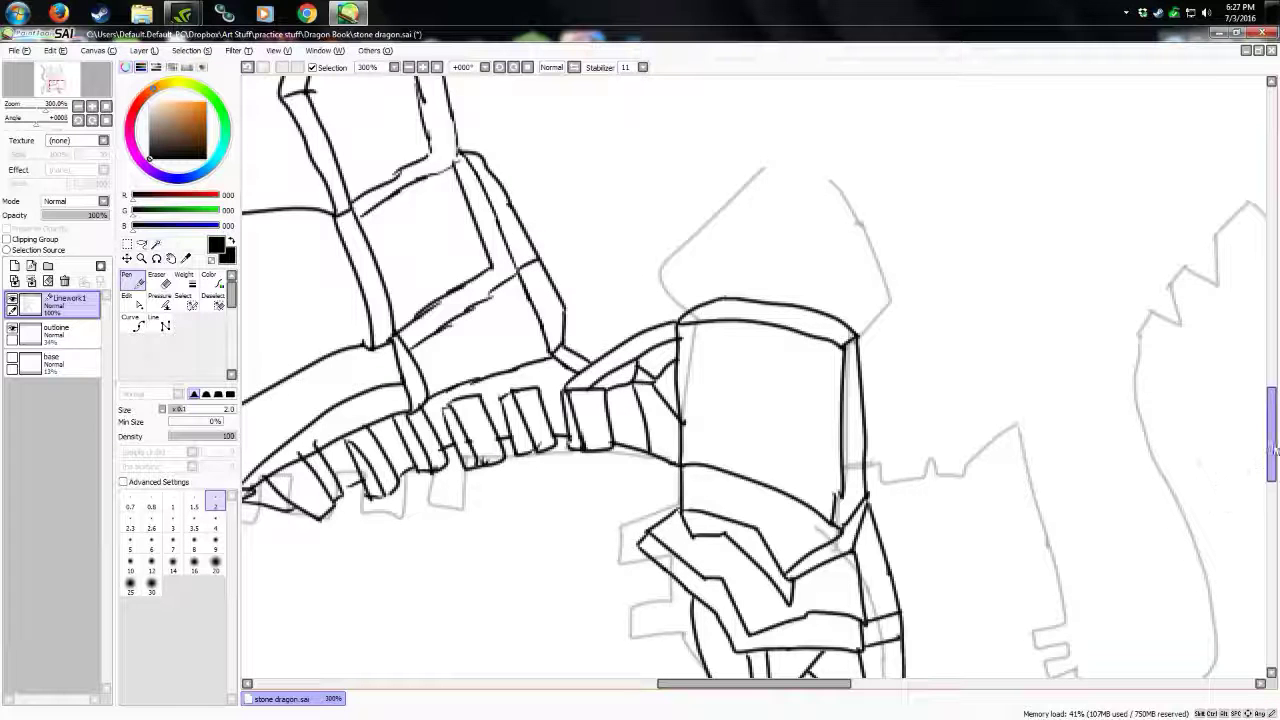
Step: Ink the back line beneath the wings and a double-lined zigzag seam from it down to the lower flank plate
scroll(1273, 450, up, 5)
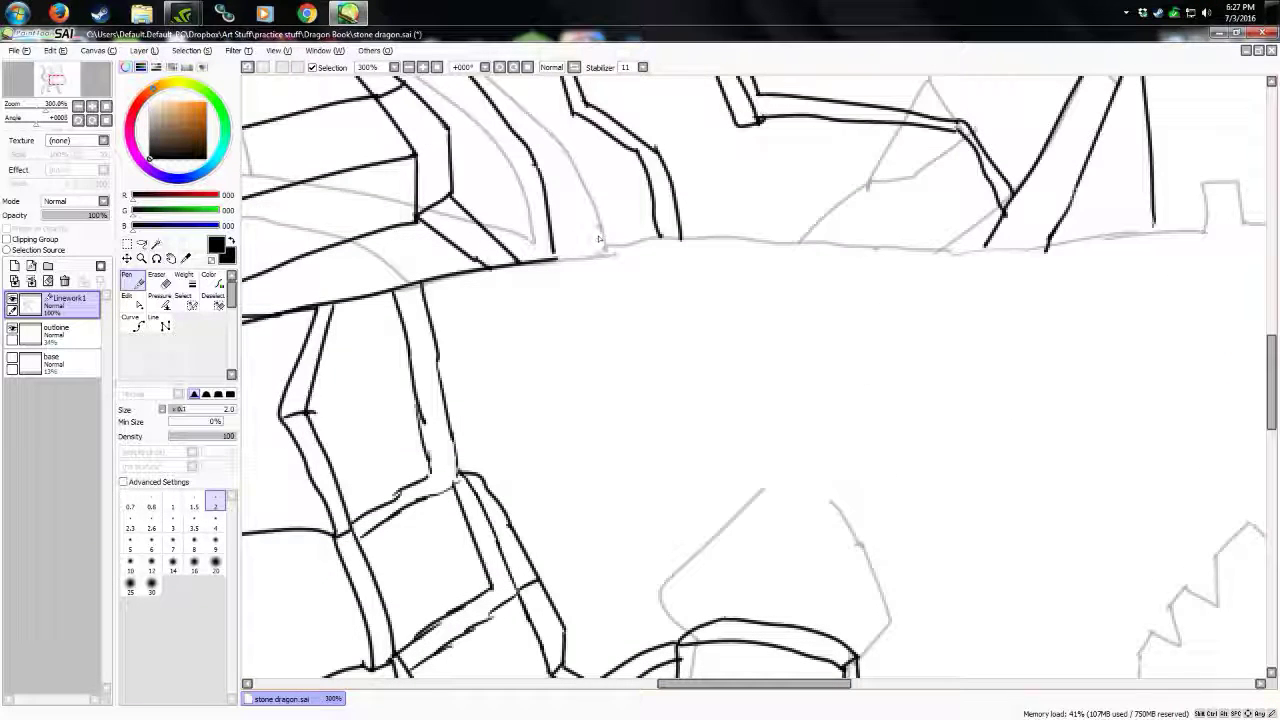
mouse_move(556, 258)
mouse_down()
mouse_move(721, 254)
mouse_move(686, 243)
mouse_move(1070, 242)
mouse_up()
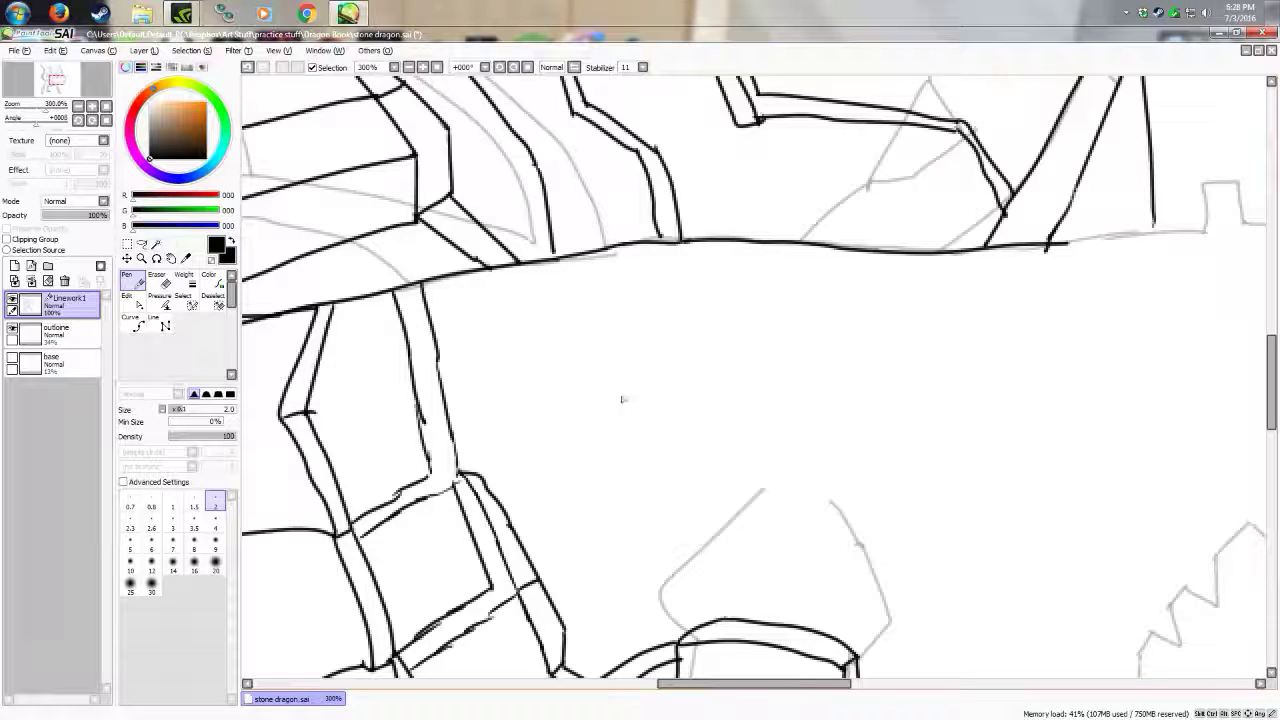
mouse_move(692, 244)
mouse_down()
mouse_move(657, 334)
mouse_move(677, 383)
mouse_move(680, 489)
mouse_move(621, 519)
mouse_move(558, 594)
mouse_move(572, 611)
mouse_move(680, 494)
mouse_move(702, 323)
mouse_move(707, 366)
mouse_move(678, 329)
mouse_move(742, 242)
mouse_up()
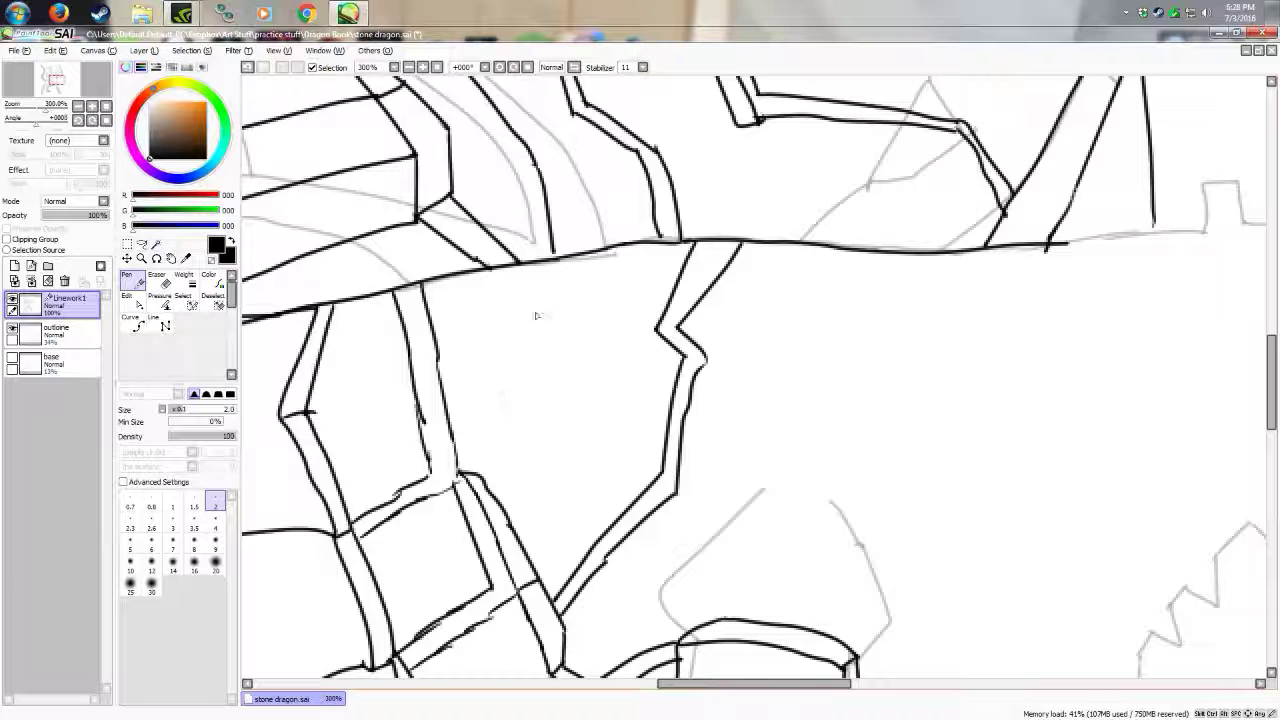
Step: Divide the flank area behind the zigzag seam into long diagonal stone plates with small connecting blocks
mouse_move(460, 472)
mouse_down()
mouse_move(492, 358)
mouse_move(544, 260)
mouse_up()
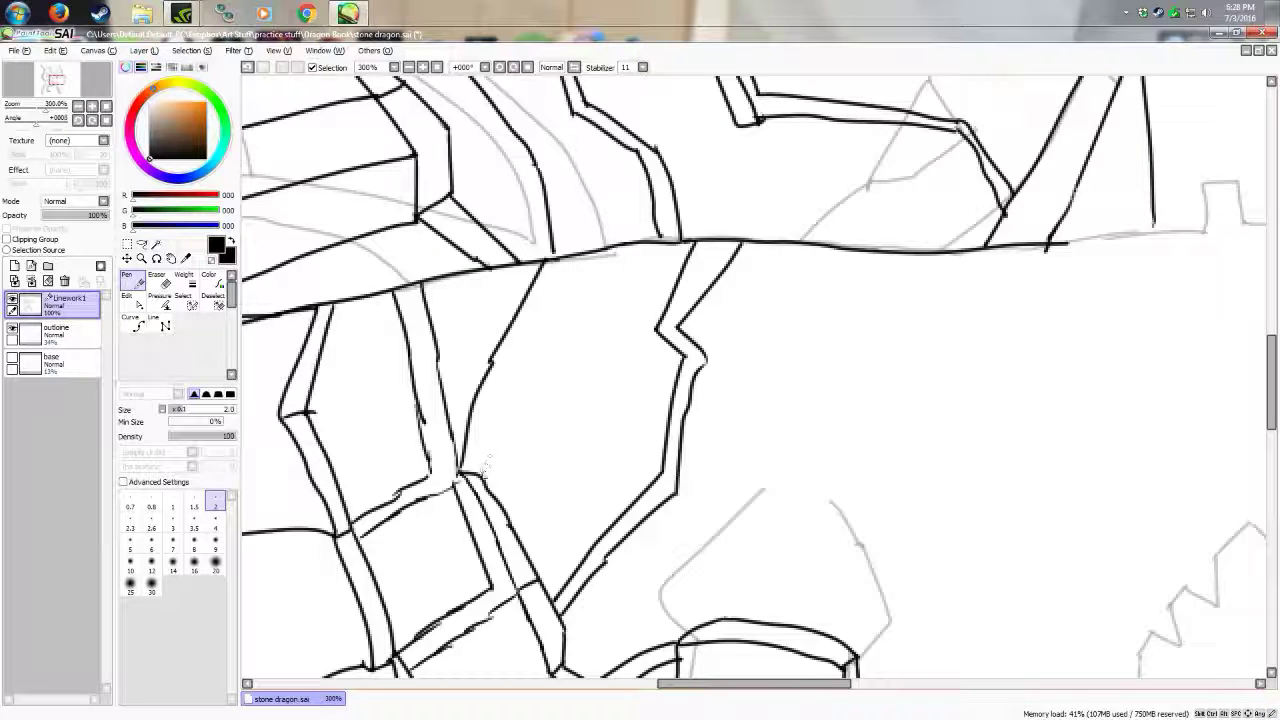
mouse_move(474, 478)
mouse_down()
mouse_move(614, 326)
mouse_move(590, 258)
mouse_up()
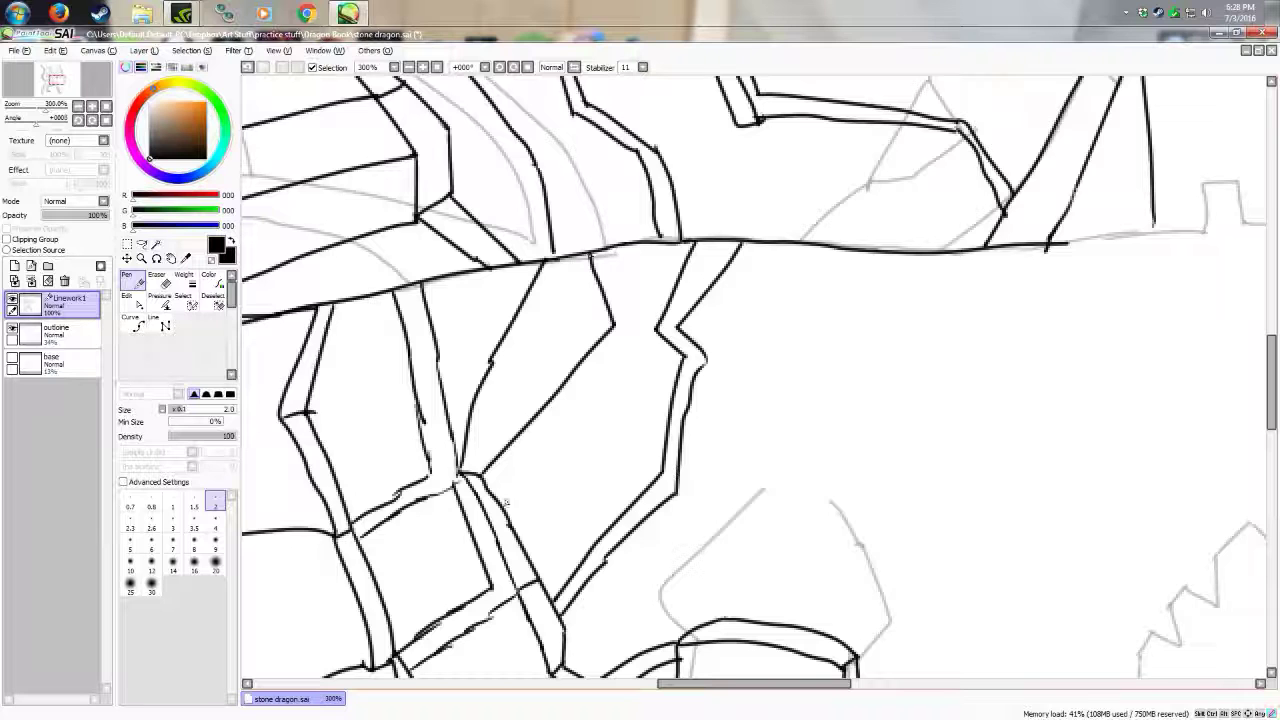
mouse_move(506, 501)
mouse_down()
mouse_move(627, 340)
mouse_move(606, 260)
mouse_up()
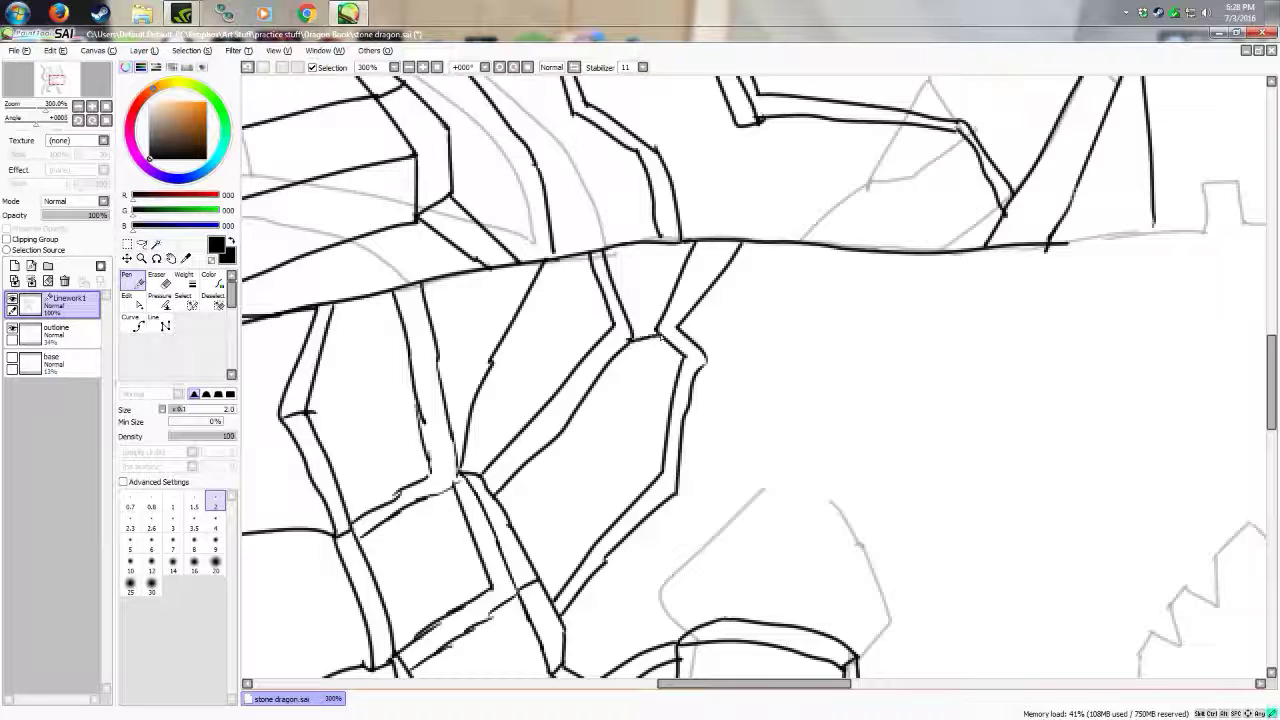
drag(660, 338, 632, 324)
mouse_move(662, 244)
mouse_down()
mouse_move(662, 357)
mouse_move(649, 346)
mouse_move(628, 411)
mouse_move(532, 570)
mouse_up()
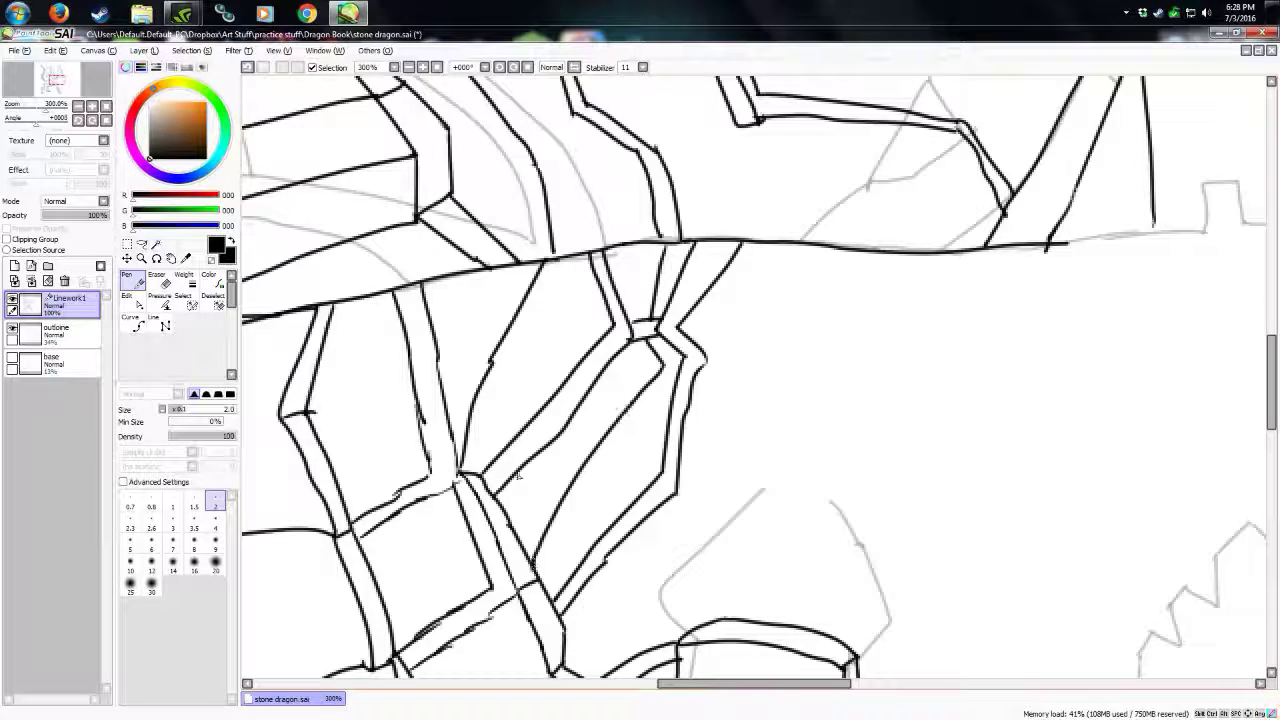
drag(510, 522, 617, 398)
mouse_move(617, 398)
mouse_down()
mouse_move(601, 376)
mouse_move(629, 389)
mouse_up()
drag(612, 360, 631, 402)
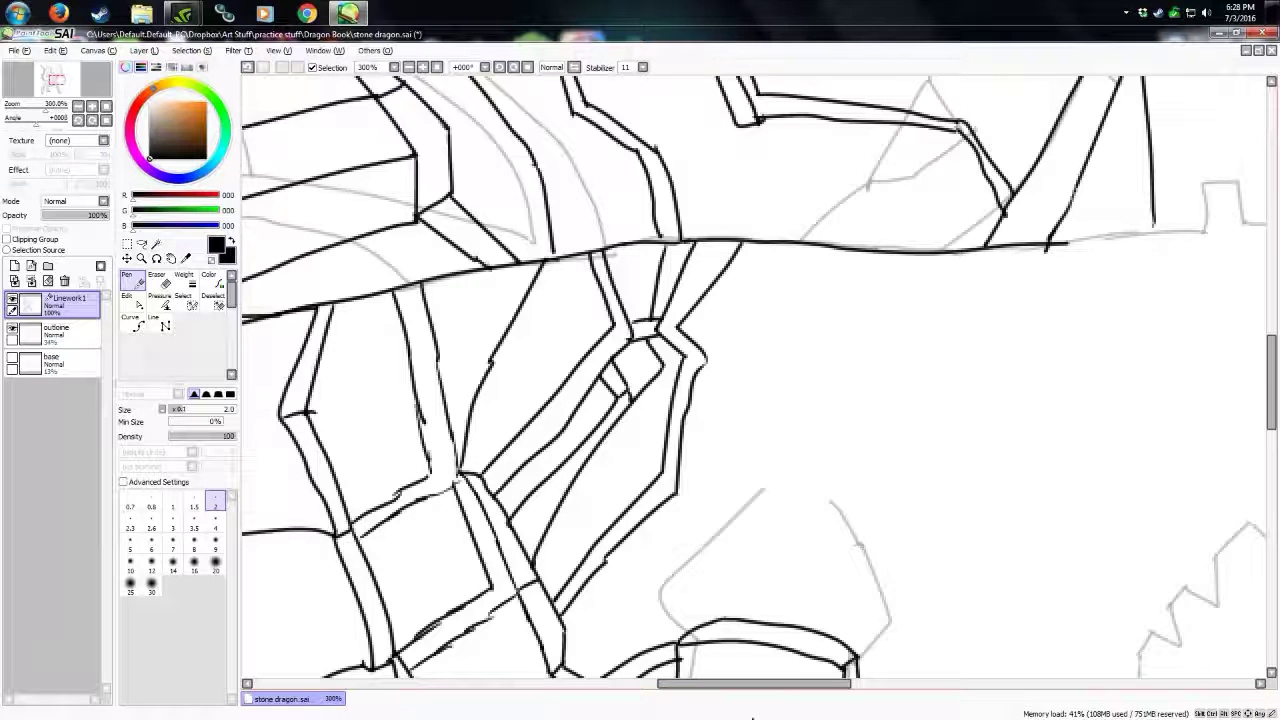
Step: Ink the pointed, double-edged shoulder plate above the curved top band of the near foreleg
drag(752, 716, 791, 716)
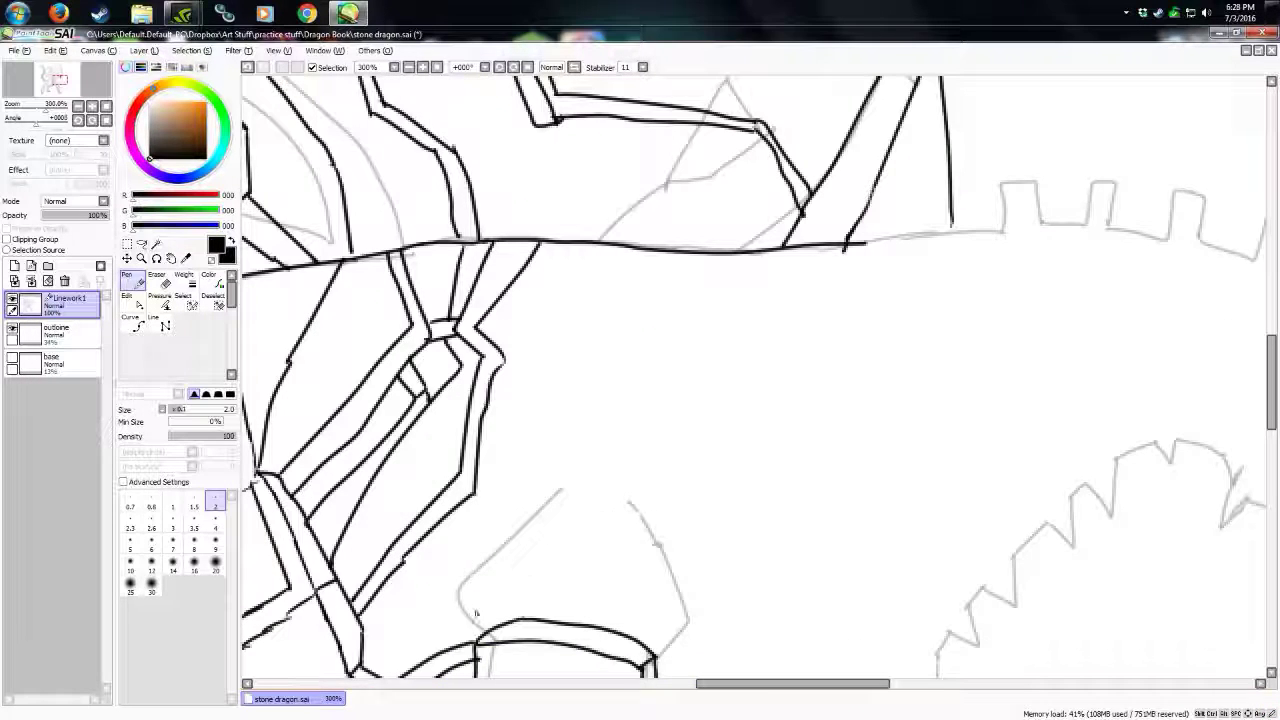
mouse_move(460, 594)
mouse_down()
mouse_move(503, 622)
mouse_move(532, 518)
mouse_move(540, 527)
mouse_move(592, 477)
mouse_up()
mouse_move(537, 528)
mouse_down()
mouse_move(588, 493)
mouse_move(599, 504)
mouse_move(666, 588)
mouse_move(642, 632)
mouse_up()
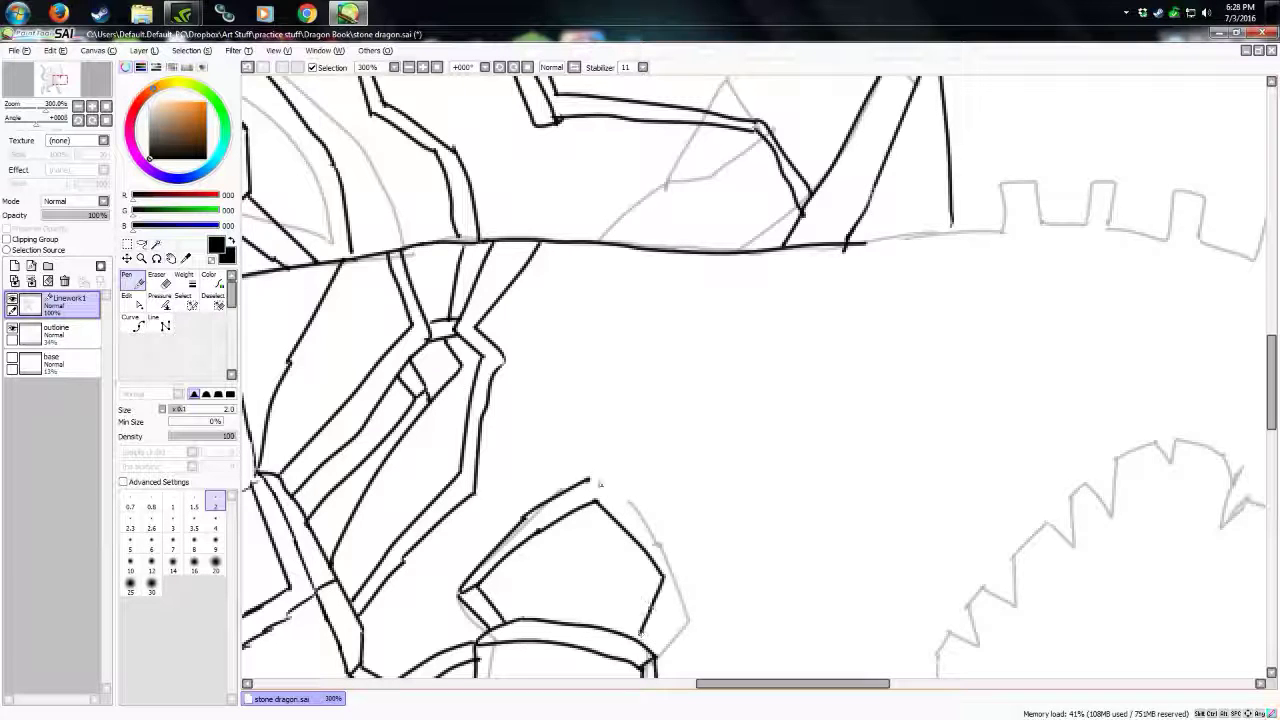
mouse_move(592, 477)
mouse_down()
mouse_move(690, 565)
mouse_move(651, 652)
mouse_up()
drag(663, 579, 690, 566)
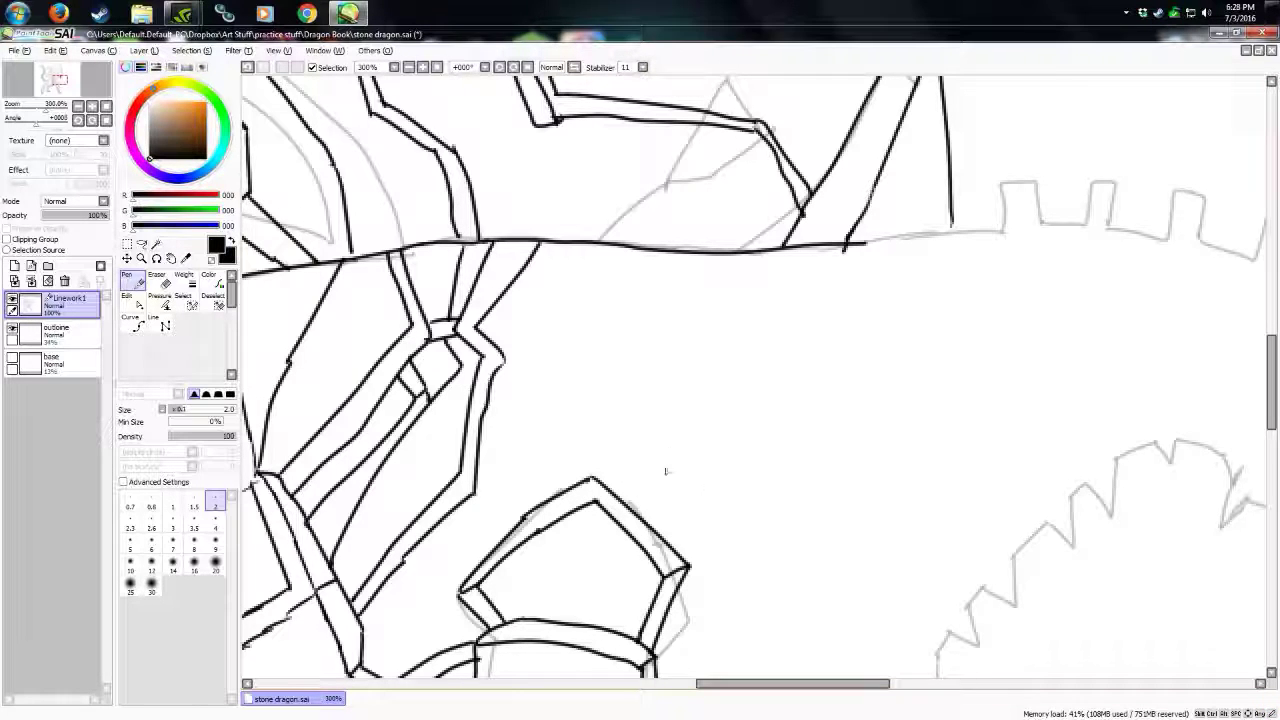
Step: Ink a double-lined diagonal seam from the pointed shoulder plate up to the back line below the wing base
drag(740, 686, 798, 686)
mouse_move(315, 502)
mouse_down()
mouse_move(551, 256)
mouse_move(506, 308)
mouse_move(522, 318)
mouse_up()
drag(554, 247, 522, 318)
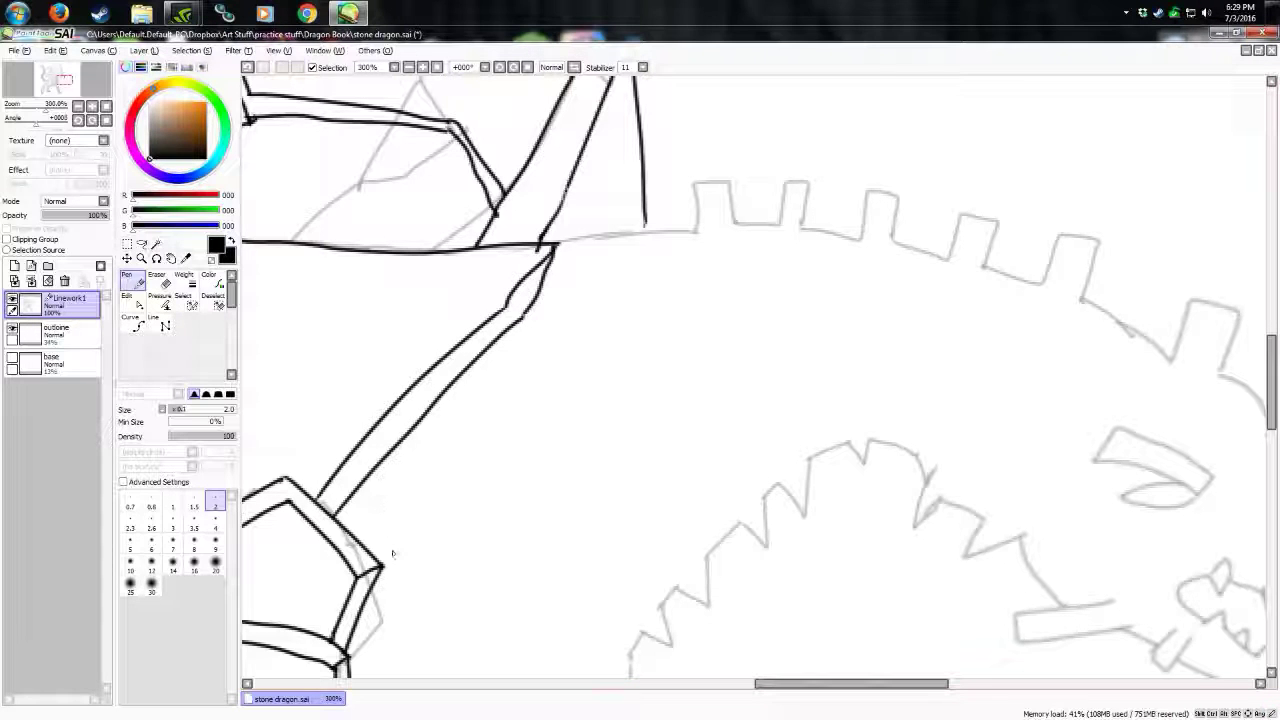
Step: Ink a second, wider double-lined seam from the shoulder's front corner to the neck base, with a tapered band joining the back
drag(380, 568, 600, 355)
drag(553, 246, 600, 350)
mouse_move(570, 268)
mouse_down()
mouse_move(602, 358)
mouse_move(621, 349)
mouse_up()
drag(600, 238, 621, 348)
mouse_move(350, 662)
mouse_down()
mouse_move(543, 409)
mouse_move(624, 364)
mouse_up()
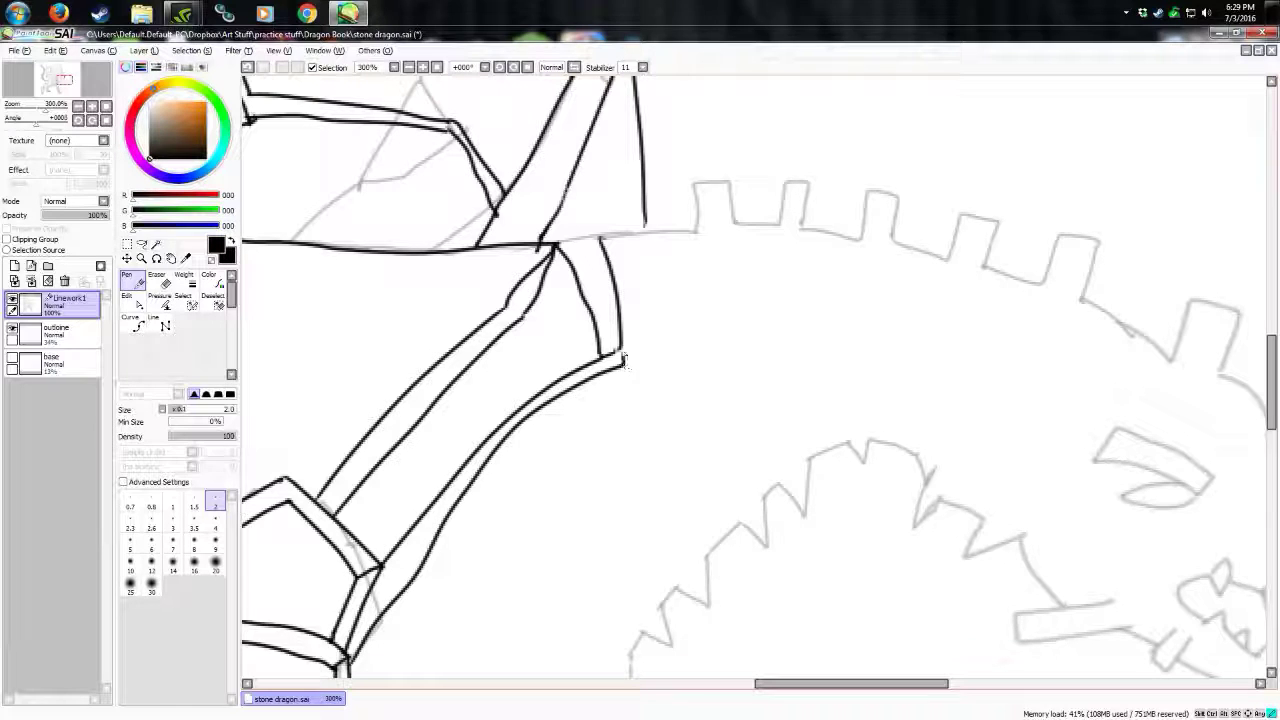
key(ctrl+z)
mouse_move(350, 665)
mouse_down()
mouse_move(379, 615)
mouse_move(584, 419)
mouse_move(630, 385)
mouse_up()
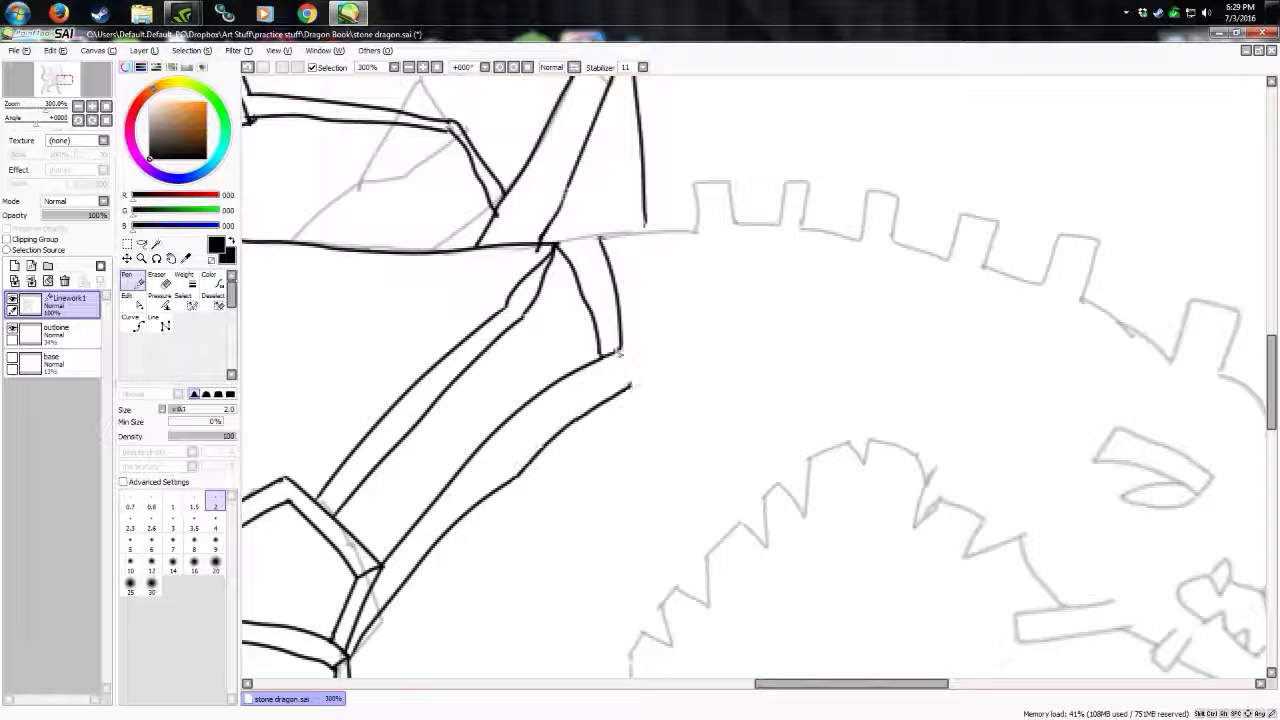
Step: Ink a notched, double-lined chest underside strip from the near foreleg toward the far foreleg
scroll(700, 600, down, 4)
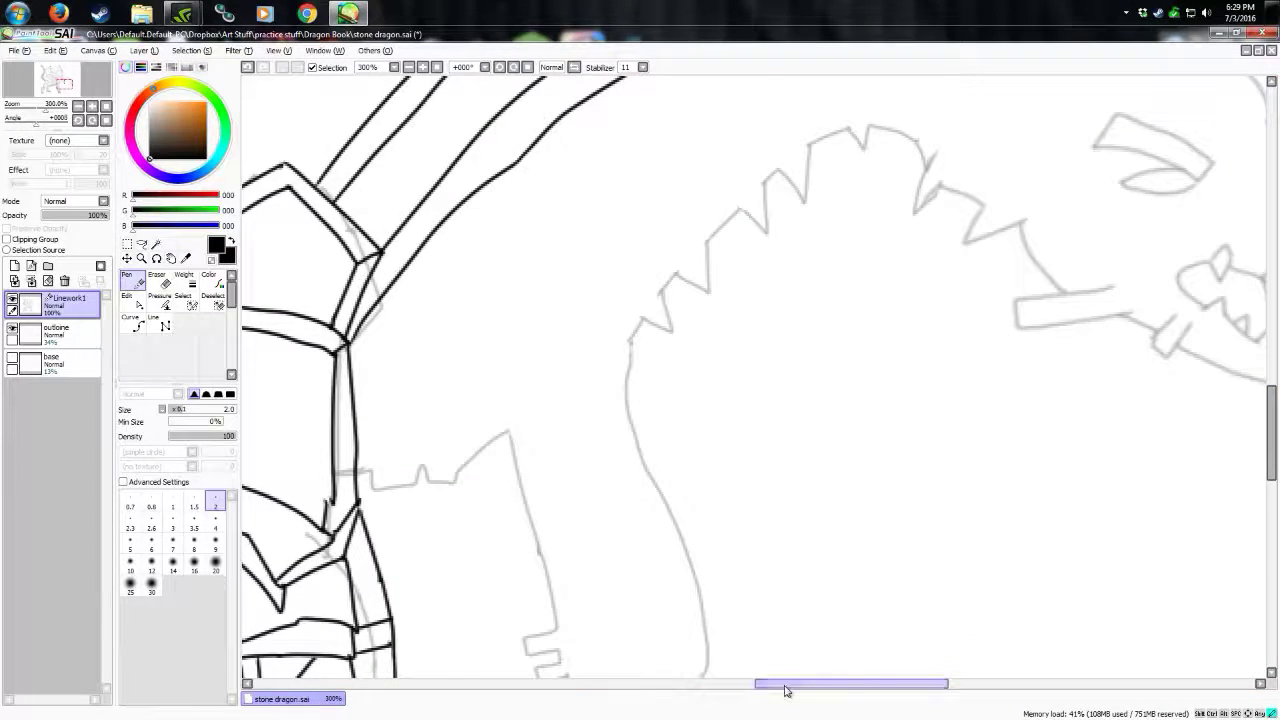
drag(786, 690, 724, 690)
scroll(745, 265, down, 3)
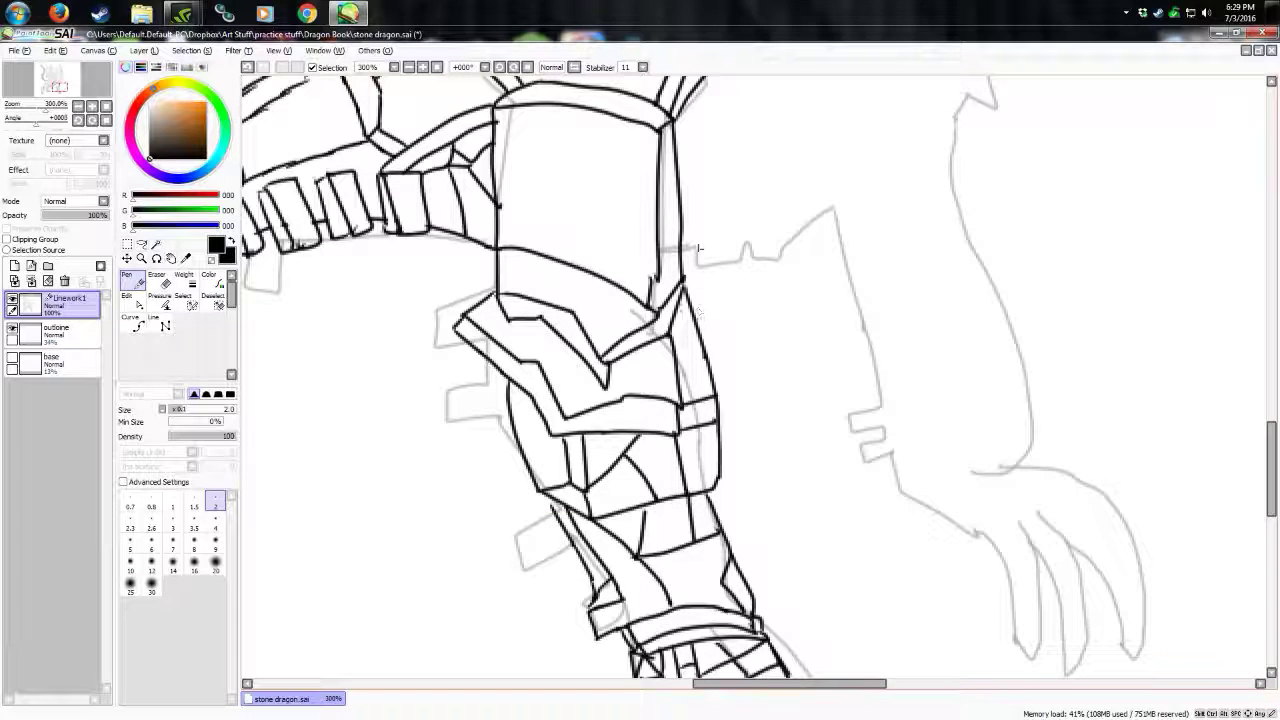
mouse_move(684, 286)
mouse_down()
mouse_move(731, 242)
mouse_move(778, 223)
mouse_move(815, 231)
mouse_move(749, 255)
mouse_move(827, 243)
mouse_move(815, 231)
mouse_up()
drag(864, 687, 890, 687)
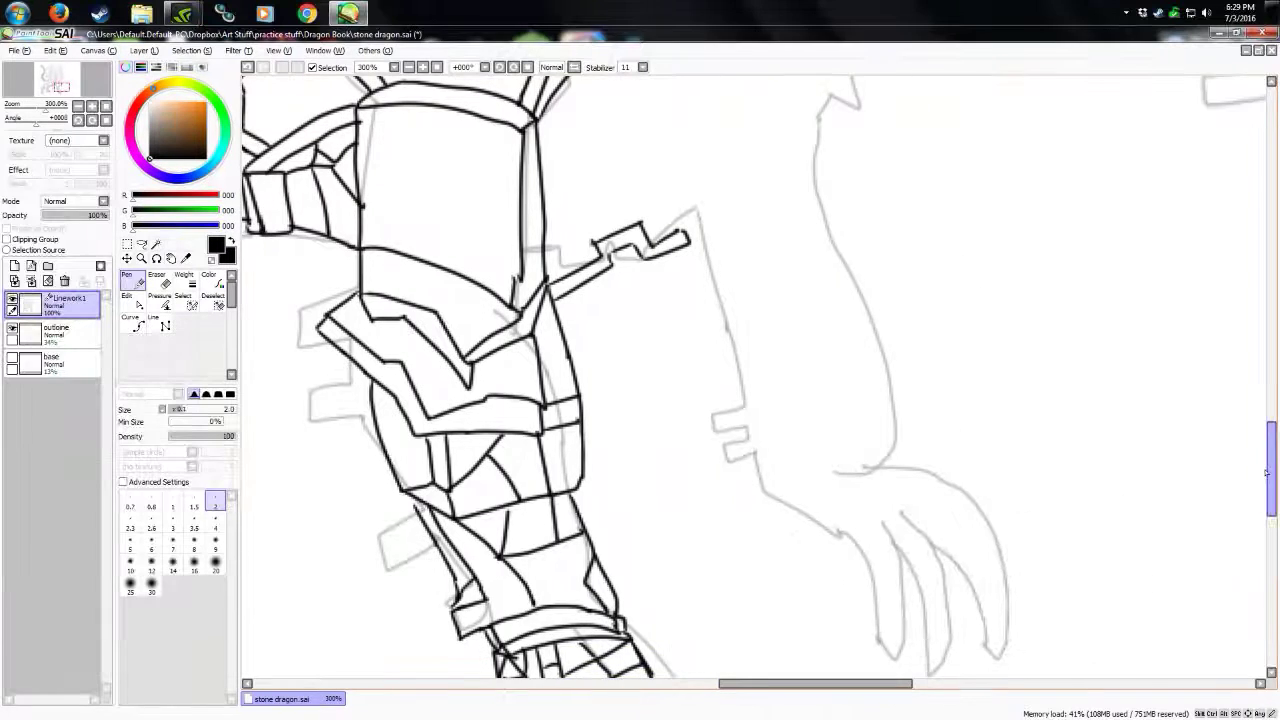
Step: Ink a double-lined curved band from the shoulder corner down to the chest strip and close the strip's front end
drag(1273, 486, 1273, 467)
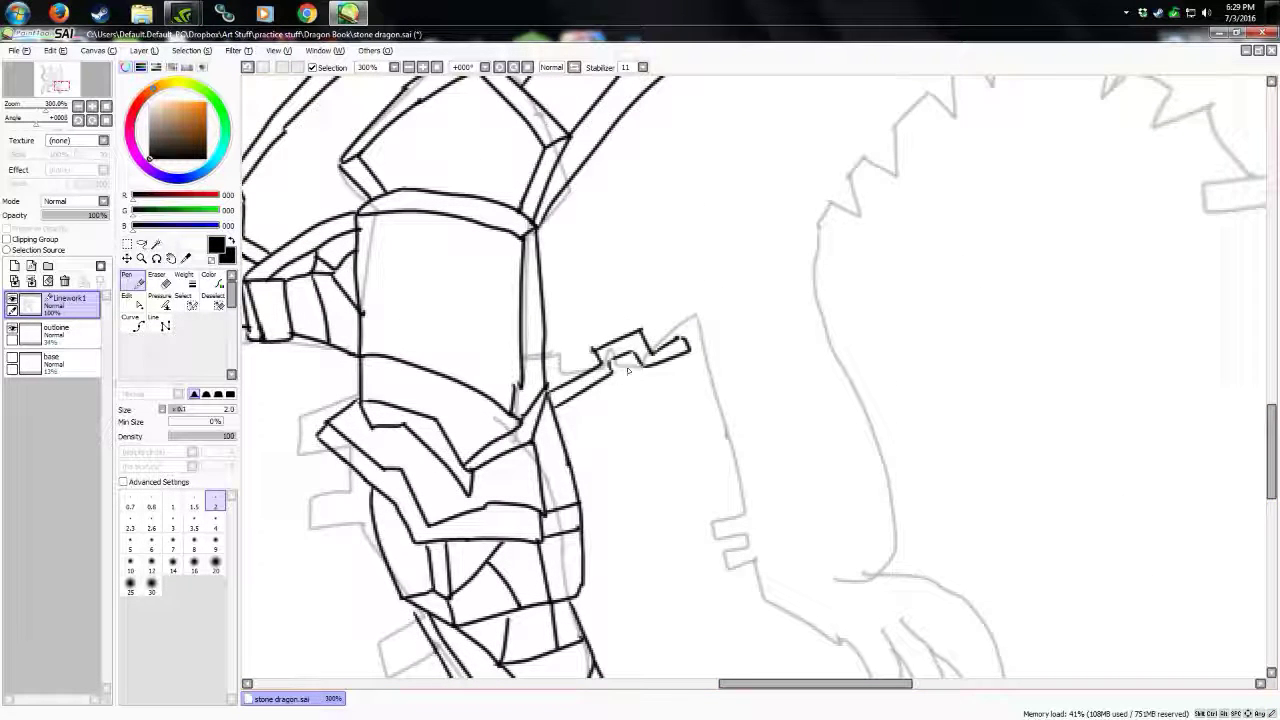
drag(570, 186, 646, 338)
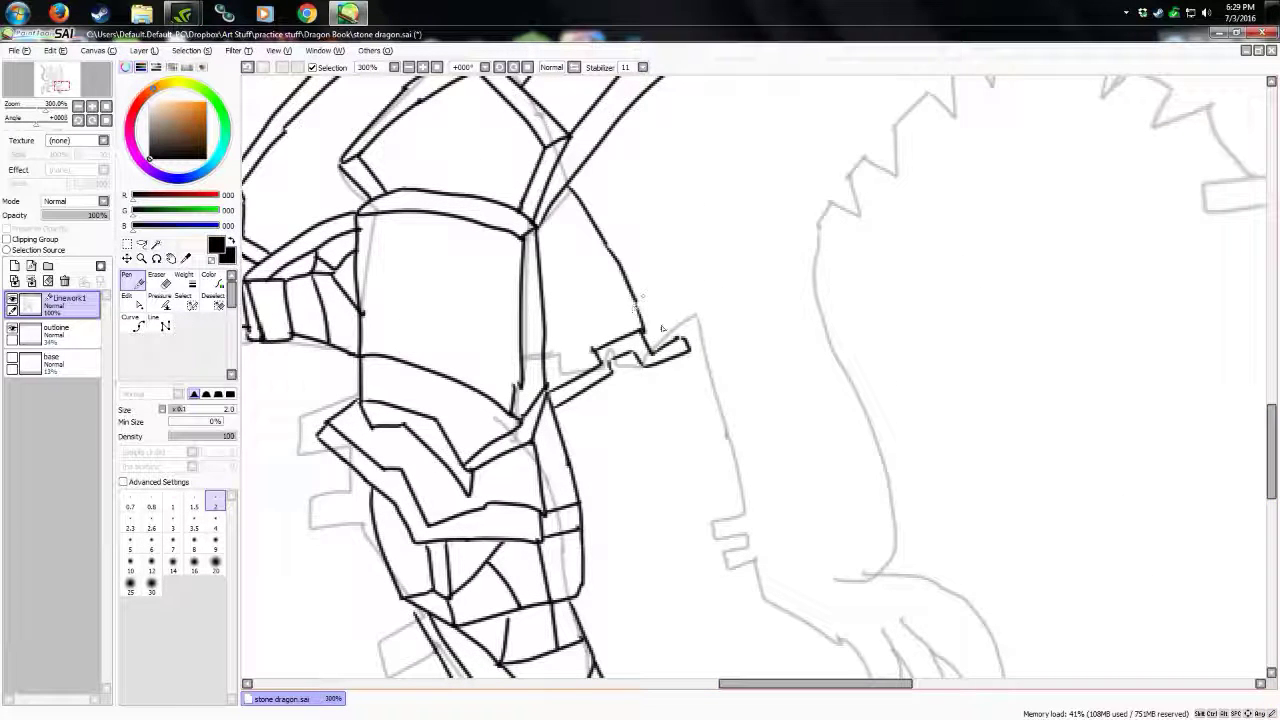
mouse_move(580, 168)
mouse_down()
mouse_move(659, 315)
mouse_move(683, 318)
mouse_move(699, 346)
mouse_up()
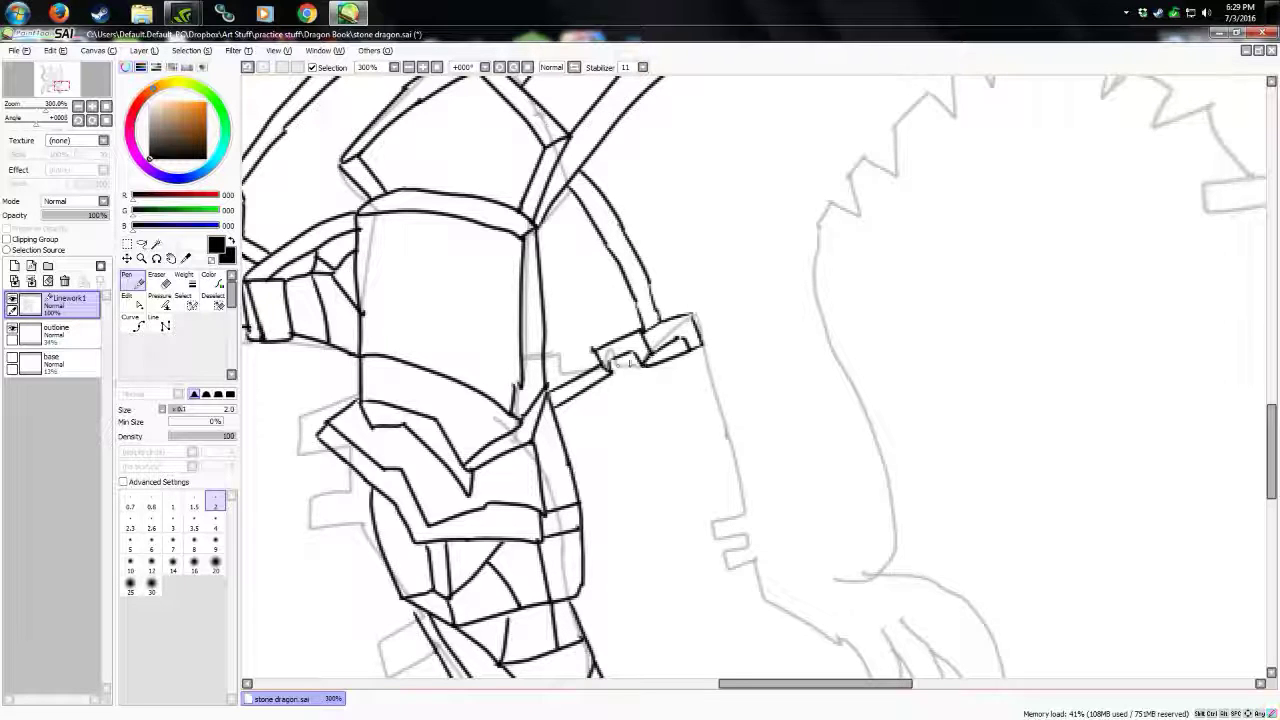
Step: Close the chest strip's end and ink a double-lined zigzag band across the top of the far foreleg
drag(650, 331, 697, 314)
mouse_move(738, 362)
mouse_down()
mouse_move(760, 329)
mouse_move(805, 297)
mouse_up()
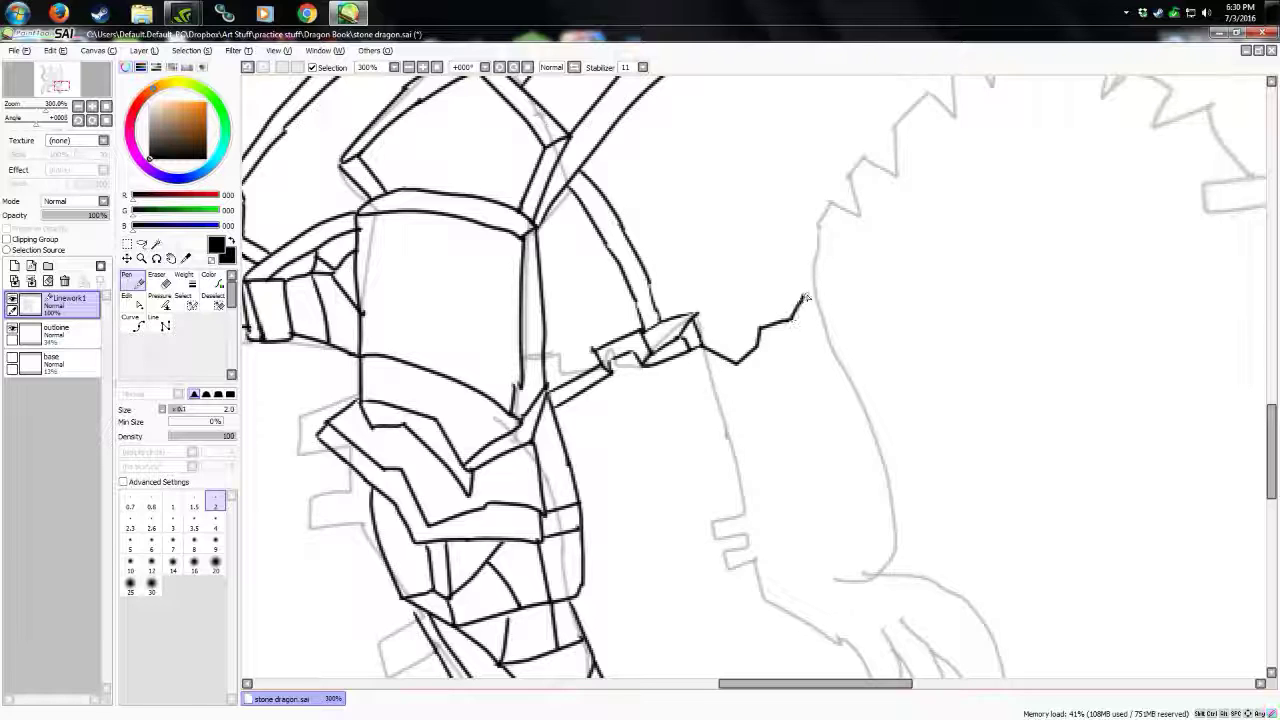
mouse_move(698, 366)
mouse_down()
mouse_move(737, 392)
mouse_move(801, 334)
mouse_move(820, 290)
mouse_up()
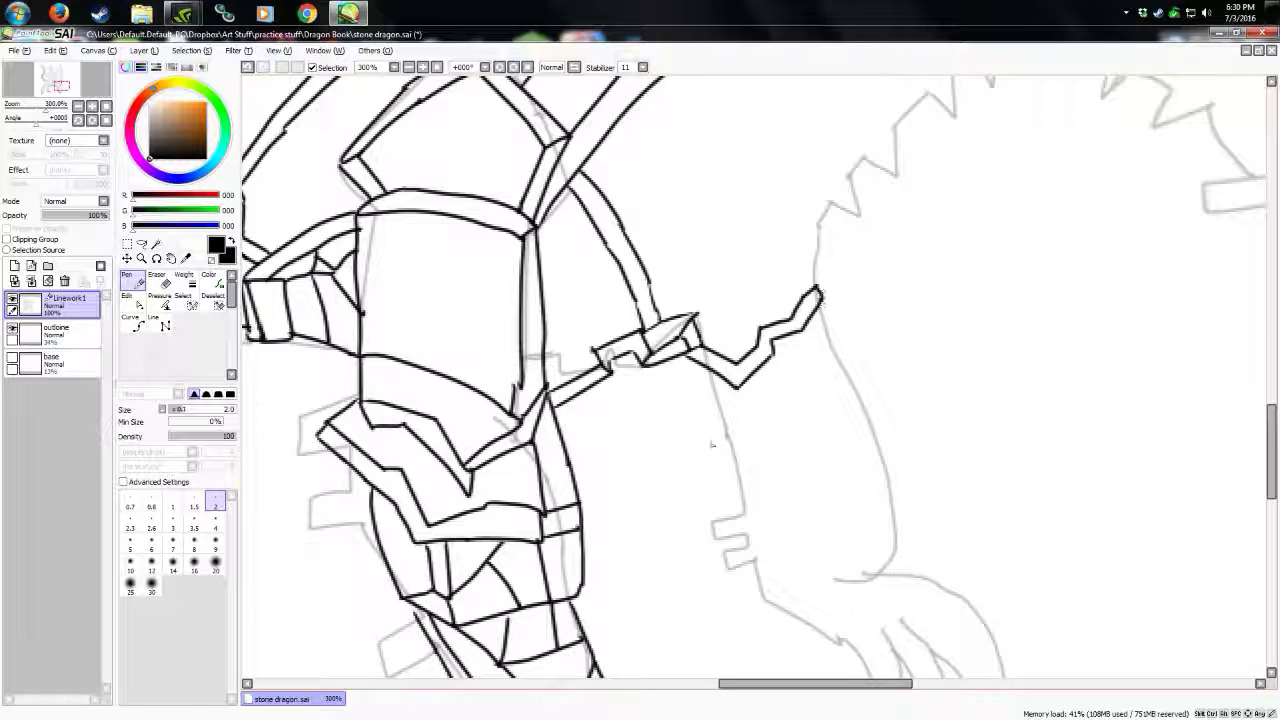
Step: Ink an angular plate below the far foreleg's zigzag band, with a double-lined jagged lower edge and a short divider
mouse_move(681, 358)
mouse_down()
mouse_move(738, 393)
mouse_move(734, 404)
mouse_move(811, 363)
mouse_move(821, 307)
mouse_up()
scroll(1236, 420, down, 3)
mouse_move(690, 265)
mouse_down()
mouse_move(748, 256)
mouse_move(768, 281)
mouse_move(824, 239)
mouse_move(830, 198)
mouse_up()
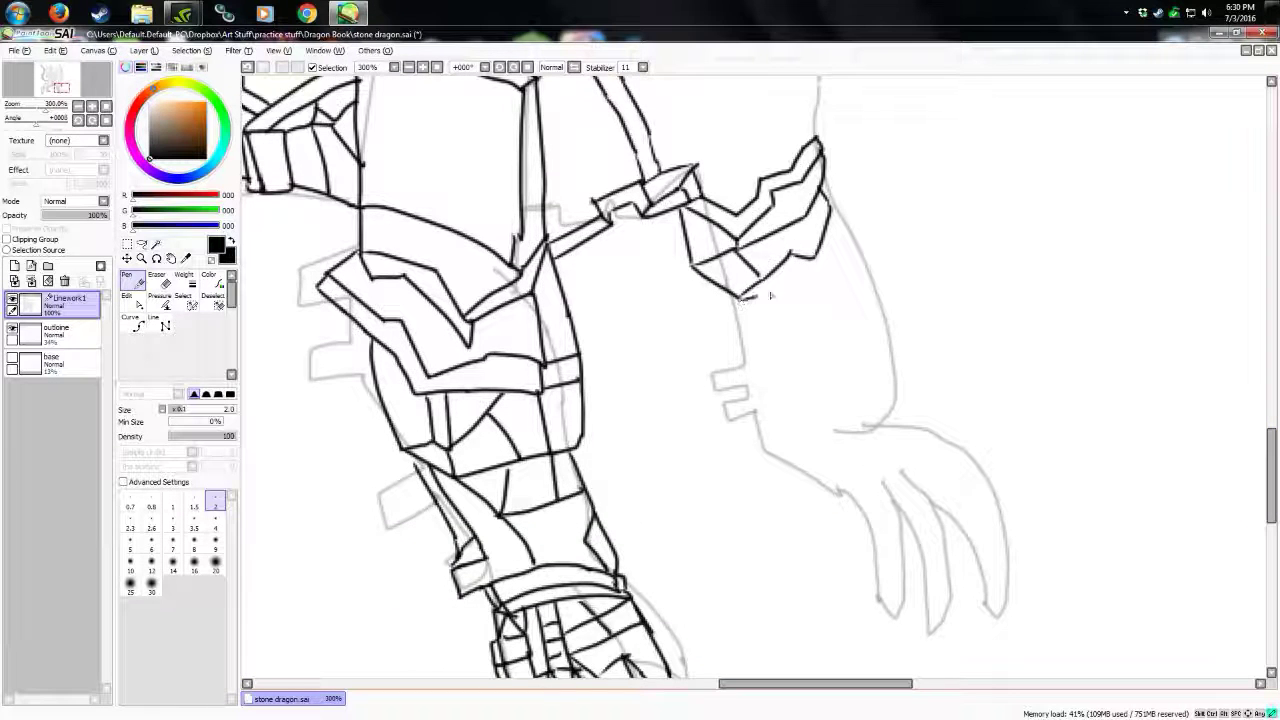
mouse_move(740, 298)
mouse_down()
mouse_move(818, 266)
mouse_move(840, 205)
mouse_move(850, 235)
mouse_up()
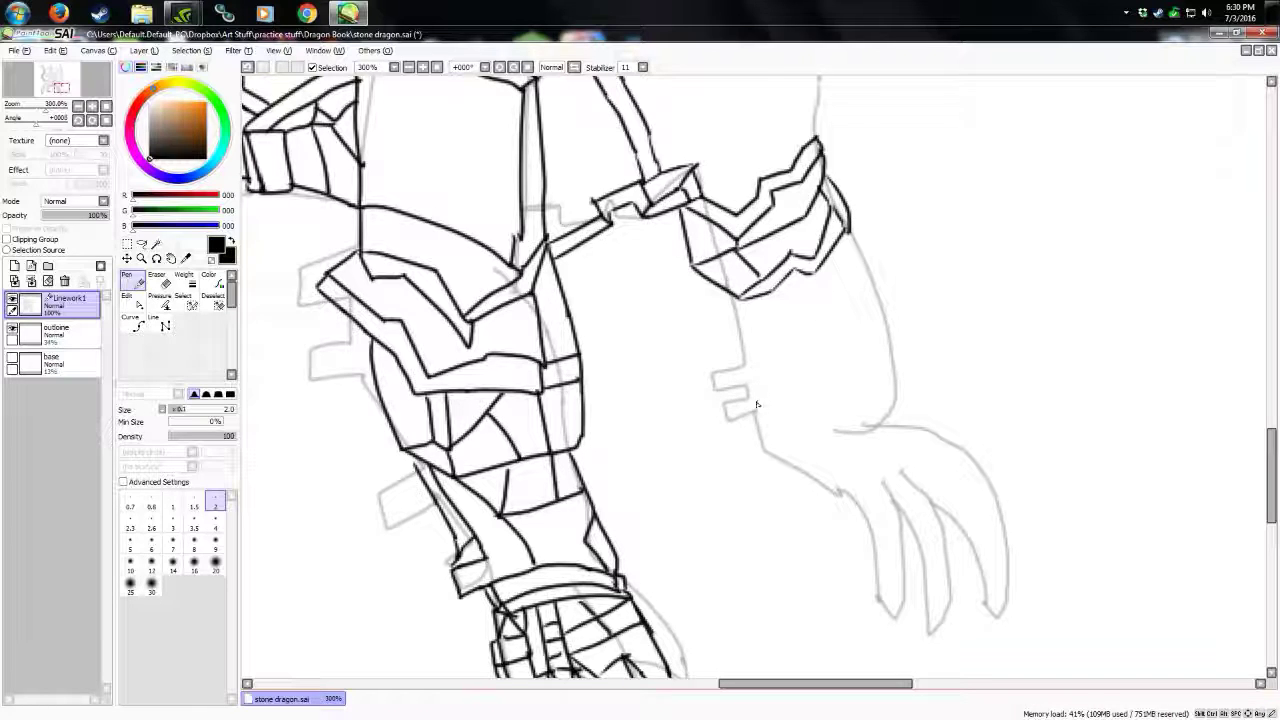
Step: Ink the far foreleg's forearm as faceted stone plates beneath the jagged band, closing them along the rear edge
mouse_move(738, 298)
mouse_down()
mouse_move(759, 373)
mouse_move(795, 350)
mouse_up()
mouse_move(796, 352)
mouse_down()
mouse_move(797, 302)
mouse_move(820, 295)
mouse_up()
drag(820, 295, 817, 273)
mouse_move(757, 376)
mouse_down()
mouse_move(776, 386)
mouse_move(803, 366)
mouse_up()
drag(803, 366, 776, 386)
mouse_move(821, 295)
mouse_down()
mouse_move(804, 366)
mouse_move(767, 294)
mouse_up()
drag(804, 366, 841, 346)
drag(822, 296, 841, 343)
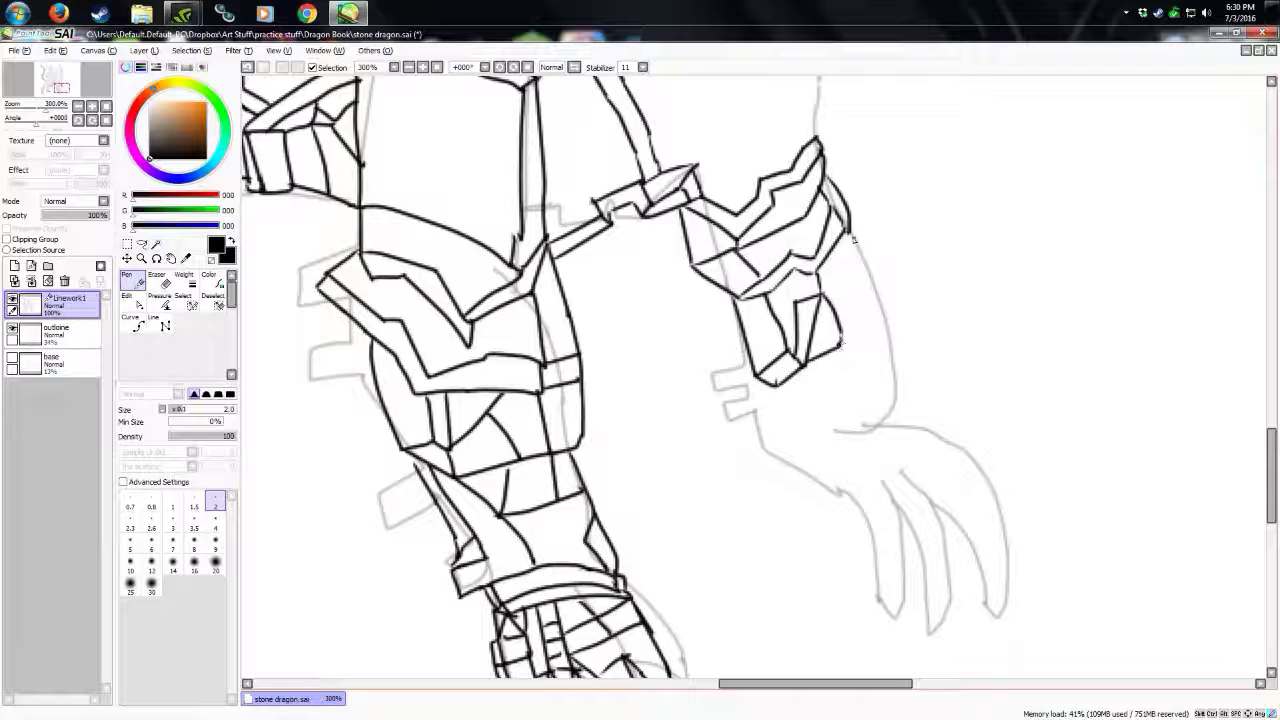
drag(850, 236, 863, 325)
mouse_move(863, 325)
mouse_down()
mouse_move(841, 338)
mouse_move(875, 336)
mouse_up()
drag(863, 325, 875, 335)
drag(850, 234, 876, 336)
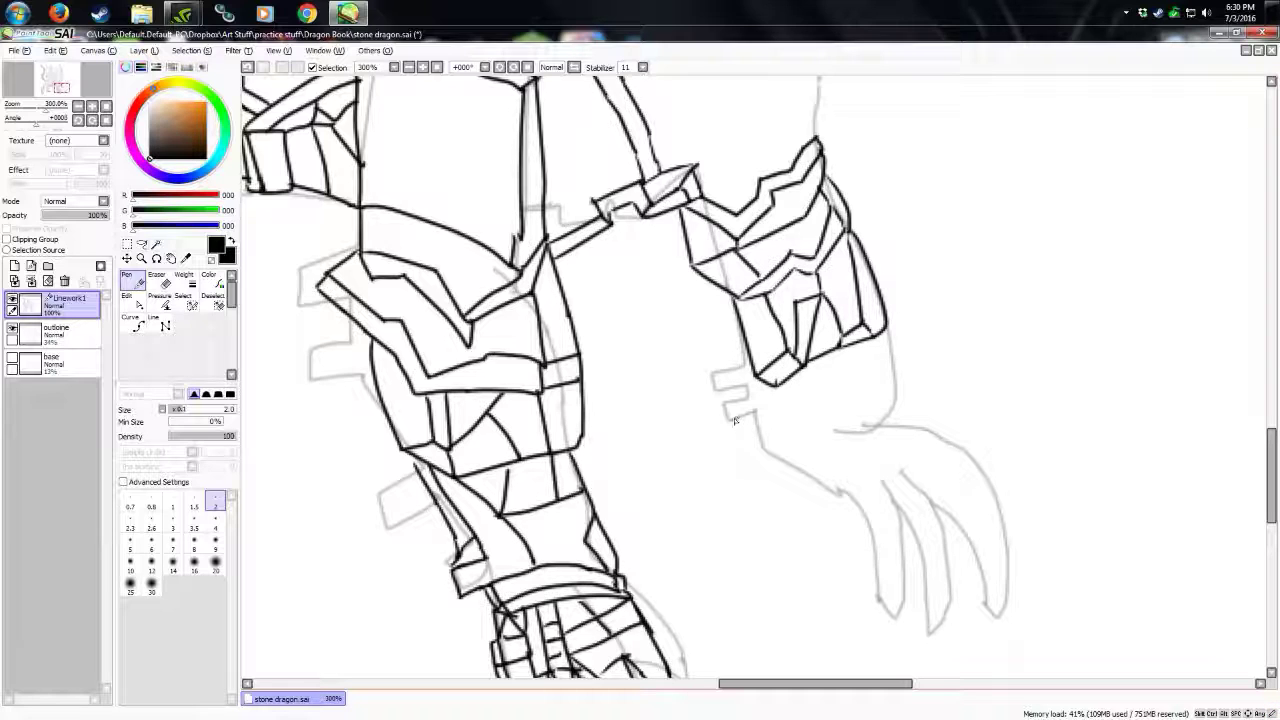
drag(771, 387, 727, 409)
mouse_move(727, 409)
mouse_down()
mouse_move(737, 429)
mouse_move(775, 406)
mouse_move(717, 416)
mouse_move(768, 404)
mouse_move(772, 424)
mouse_up()
key(ctrl+z)
key(ctrl+z)
key(ctrl+z)
Step: Ink the far wrist's block-shaped spur and a double-lined edge running into the first toe, with cross bars and a pointed claw
drag(772, 410, 788, 386)
mouse_move(760, 433)
mouse_down()
mouse_move(832, 488)
mouse_move(852, 565)
mouse_move(888, 598)
mouse_move(870, 488)
mouse_up()
mouse_move(840, 497)
mouse_down()
mouse_move(860, 497)
mouse_move(887, 546)
mouse_up()
drag(855, 565, 891, 558)
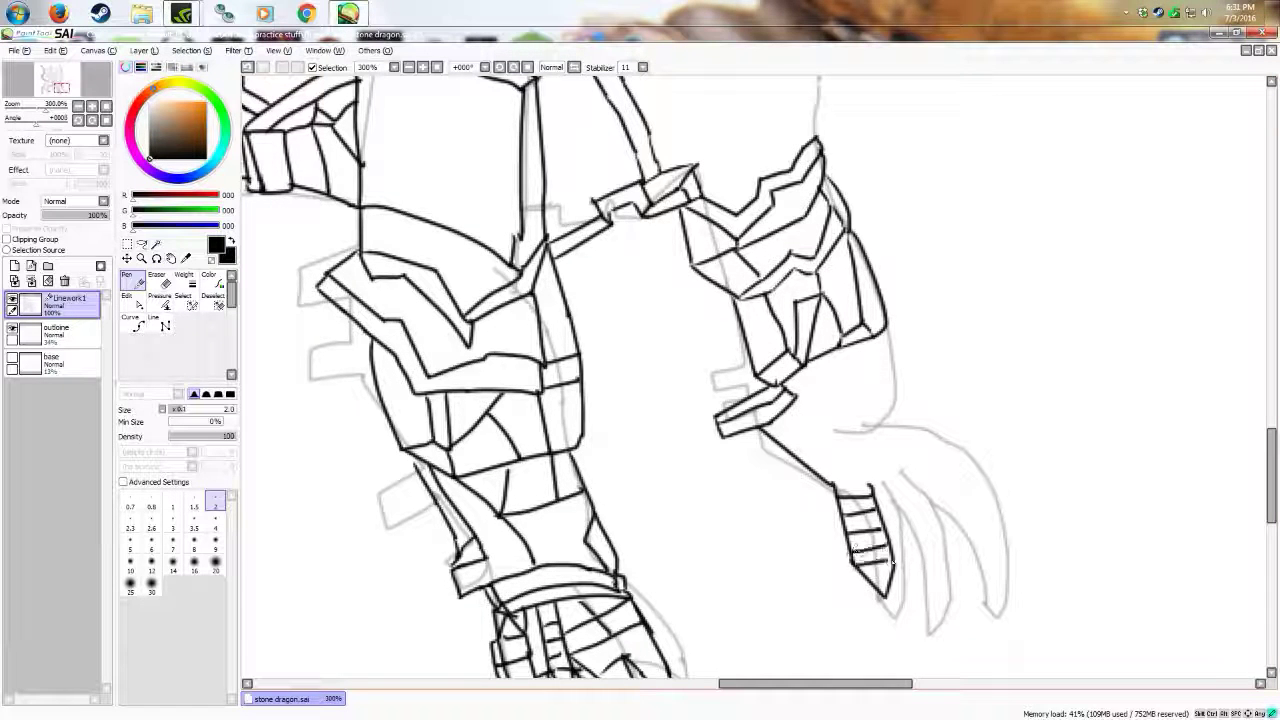
mouse_move(827, 498)
mouse_down()
mouse_move(885, 611)
mouse_move(827, 499)
mouse_up()
drag(753, 433, 830, 499)
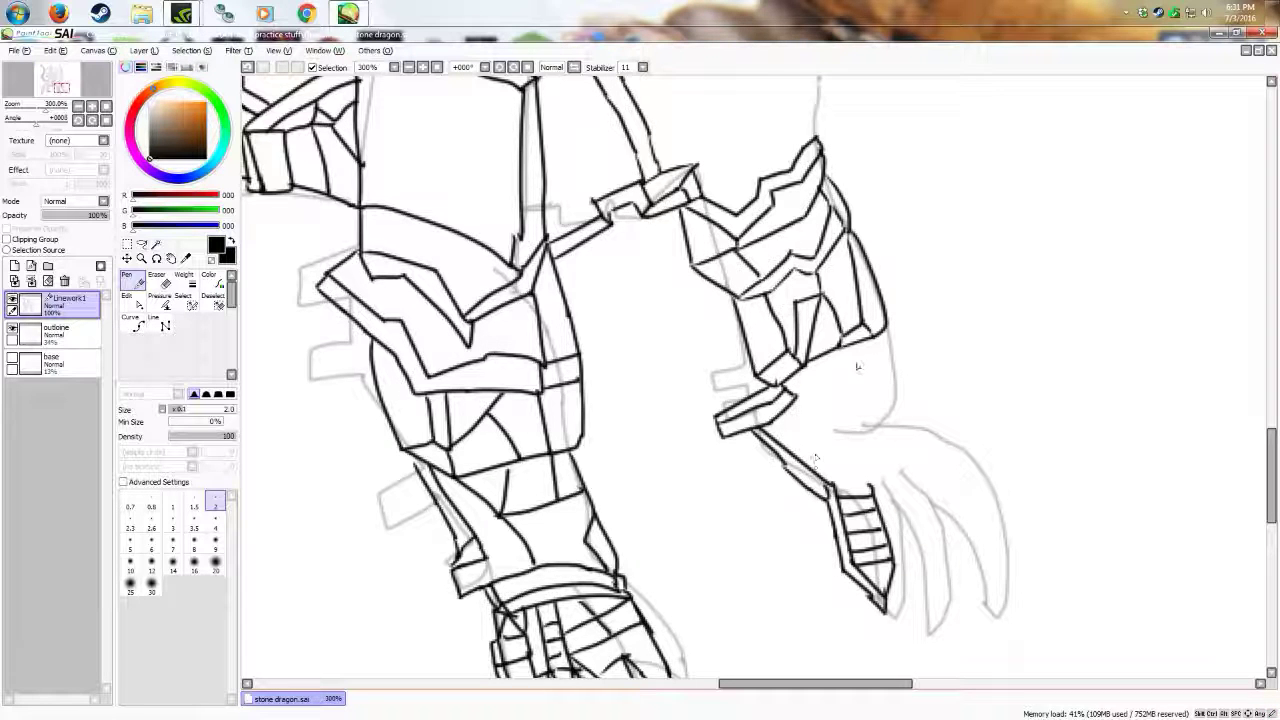
drag(898, 598, 905, 579)
drag(873, 485, 905, 578)
Step: Ink the far forefoot's second toe with segment bars and a claw, and the curved claw of the third toe
drag(895, 684, 916, 687)
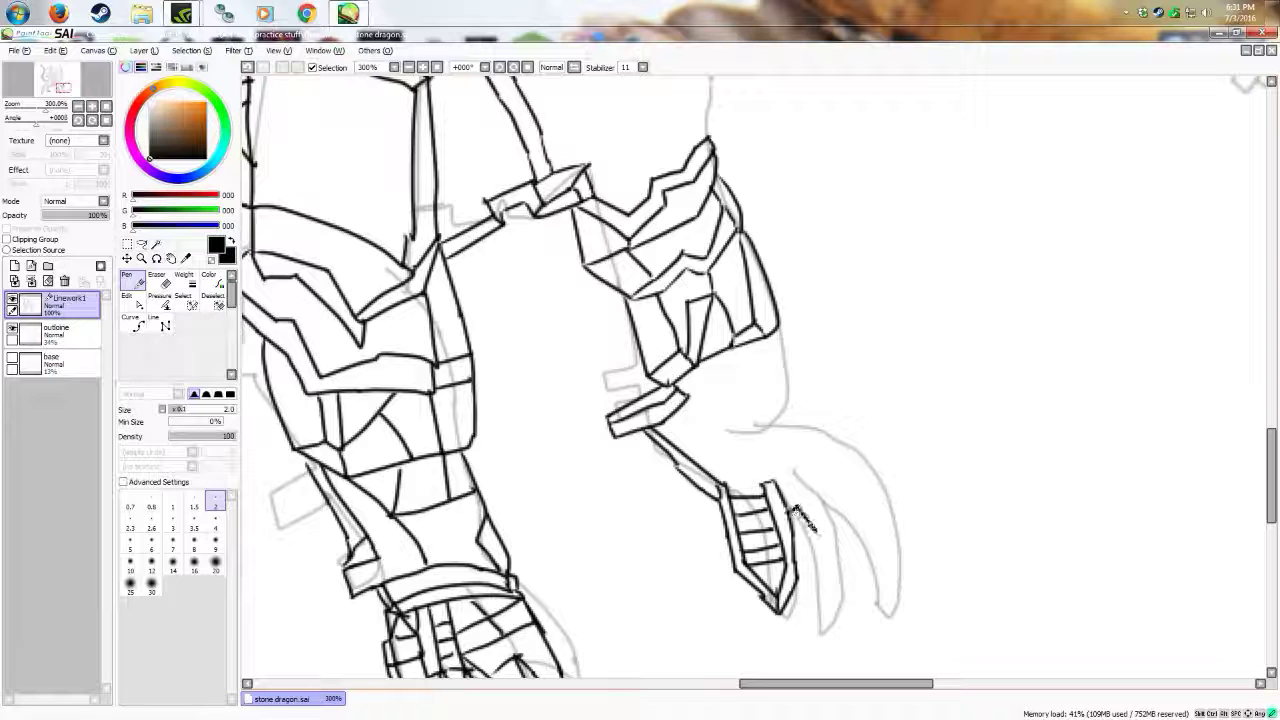
drag(796, 512, 848, 592)
mouse_move(828, 494)
mouse_down()
mouse_move(855, 627)
mouse_move(857, 540)
mouse_move(864, 570)
mouse_move(804, 518)
mouse_up()
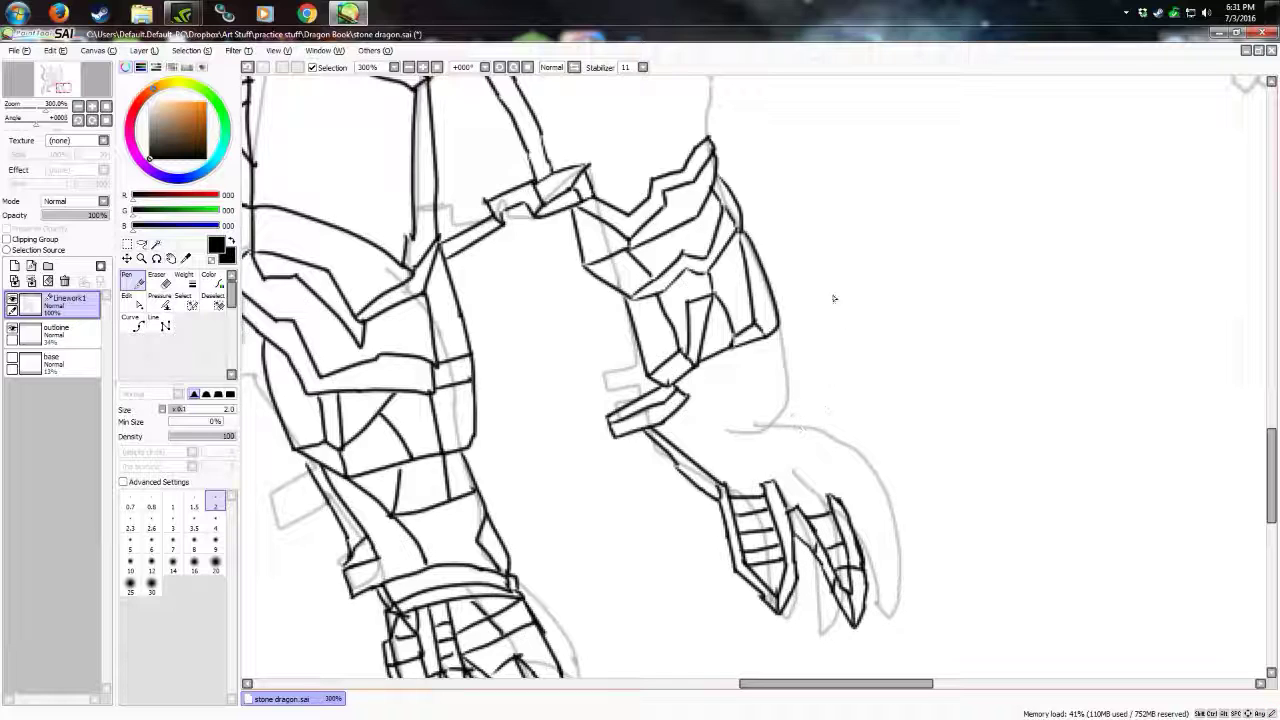
mouse_move(857, 553)
mouse_down()
mouse_move(890, 566)
mouse_move(895, 544)
mouse_up()
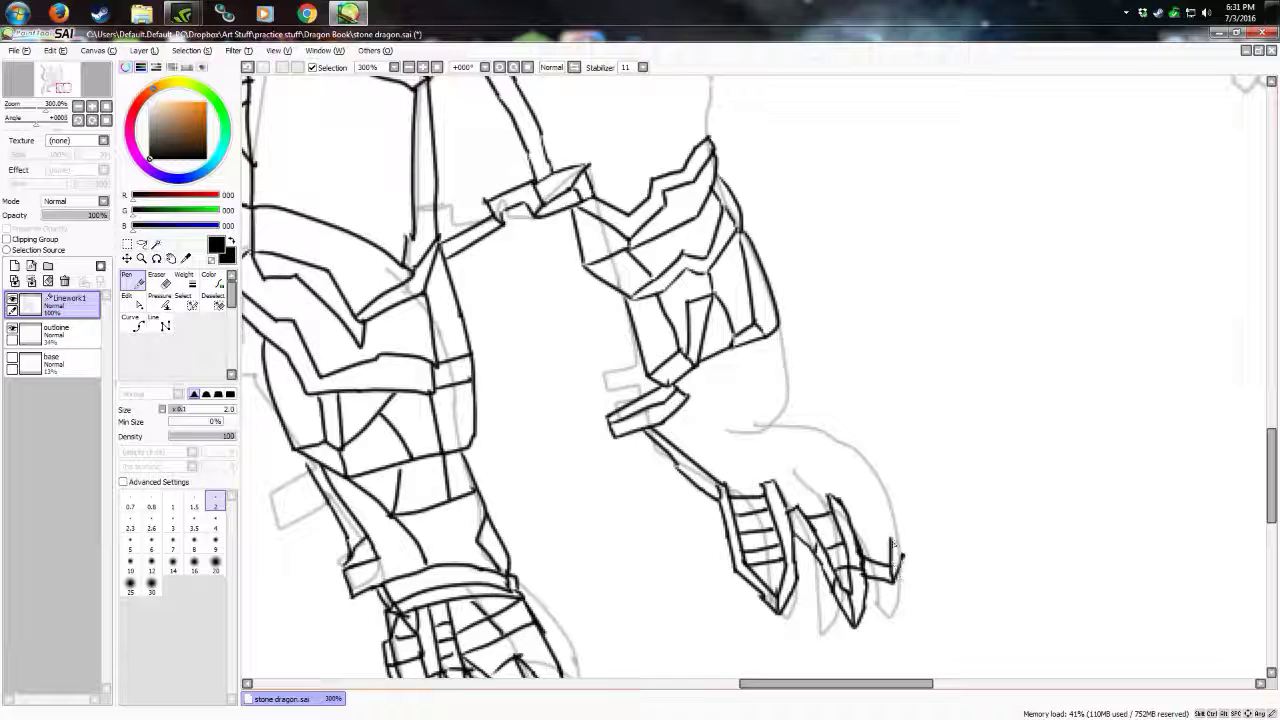
drag(899, 617, 906, 548)
mouse_move(866, 590)
mouse_down()
mouse_move(898, 632)
mouse_move(916, 567)
mouse_up()
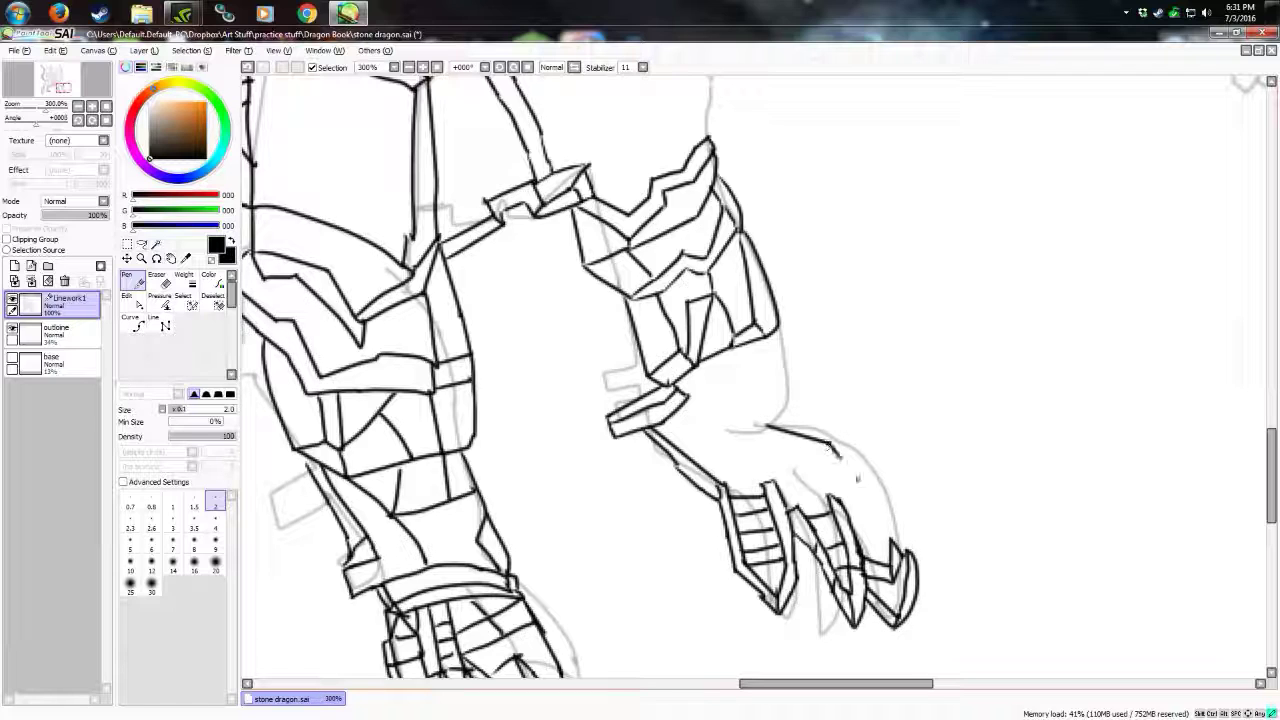
Step: Ink the top of the far forefoot and an angular wrist with a triangular rear spur and crossing plate seams
drag(832, 448, 908, 556)
drag(804, 372, 764, 424)
mouse_move(770, 336)
mouse_down()
mouse_move(805, 382)
mouse_move(780, 424)
mouse_up()
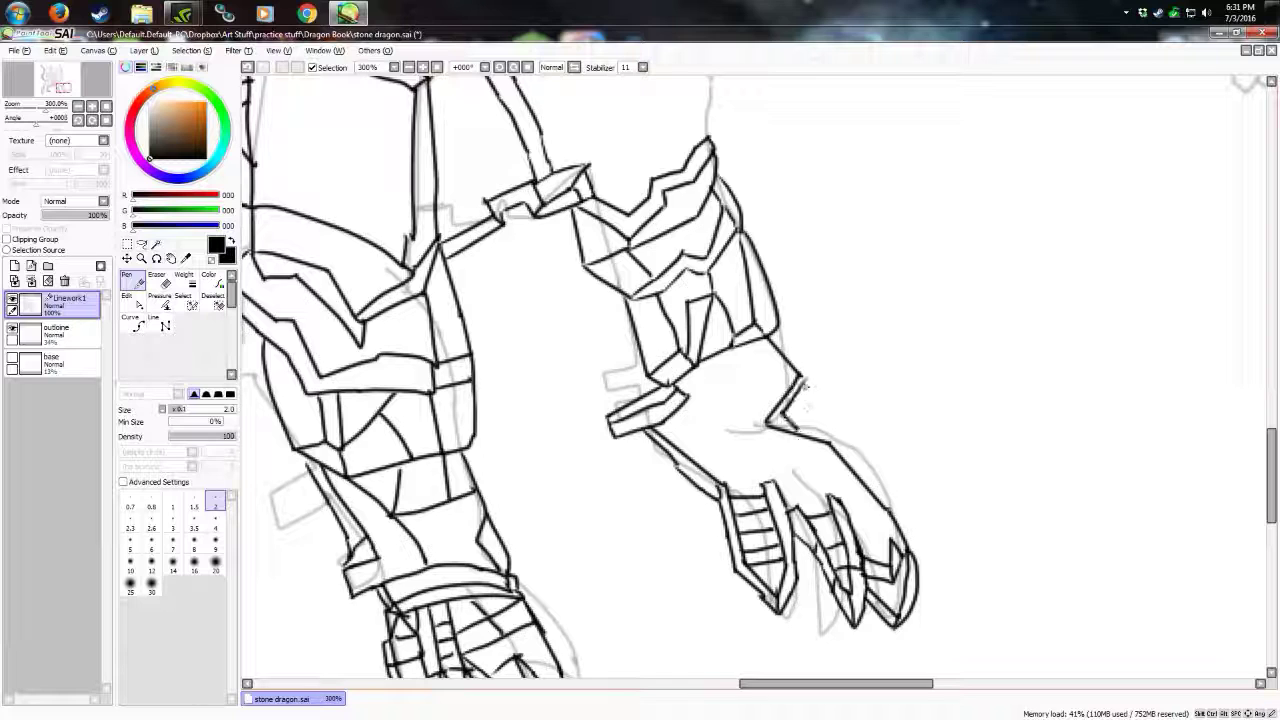
drag(803, 377, 804, 439)
drag(692, 460, 773, 429)
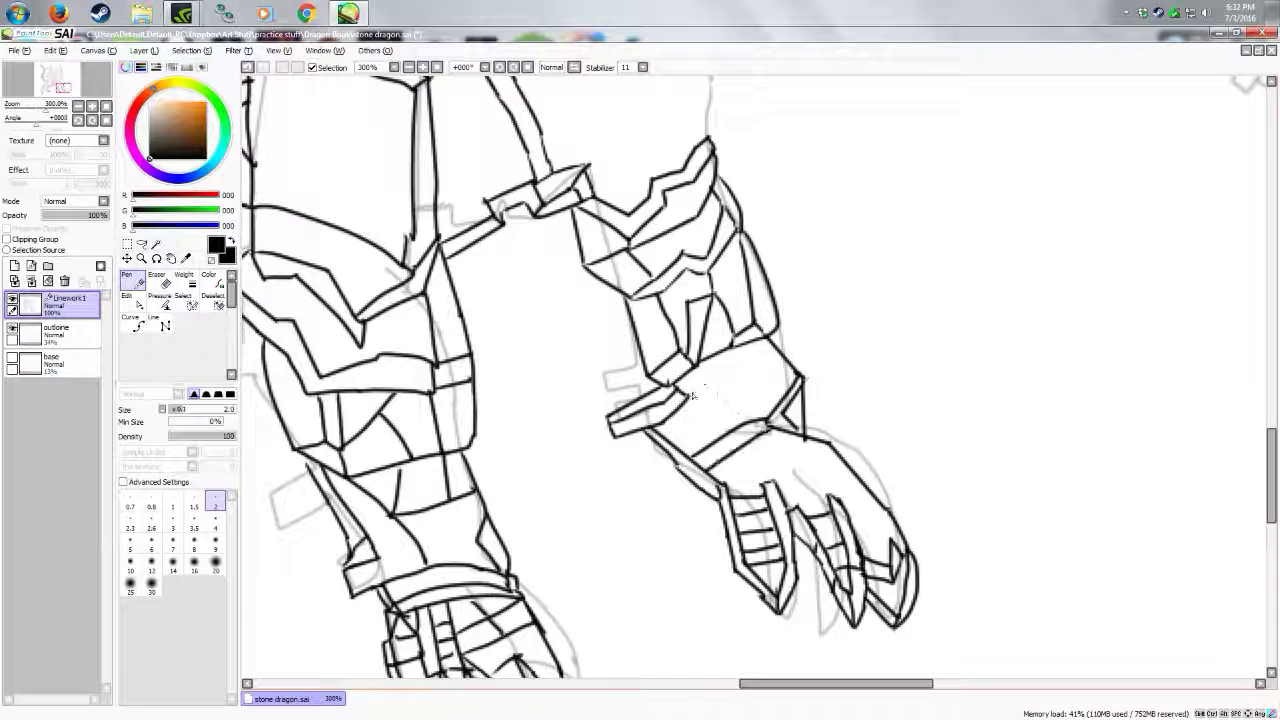
drag(688, 394, 751, 431)
drag(757, 339, 754, 423)
drag(1271, 478, 1271, 418)
drag(843, 683, 955, 681)
mouse_move(918, 230)
mouse_down()
mouse_move(958, 294)
mouse_move(1016, 262)
mouse_up()
drag(1020, 224, 1056, 270)
drag(1066, 212, 1062, 258)
mouse_move(970, 314)
mouse_down()
mouse_move(1042, 322)
mouse_move(1016, 376)
mouse_up()
drag(1000, 390, 1032, 396)
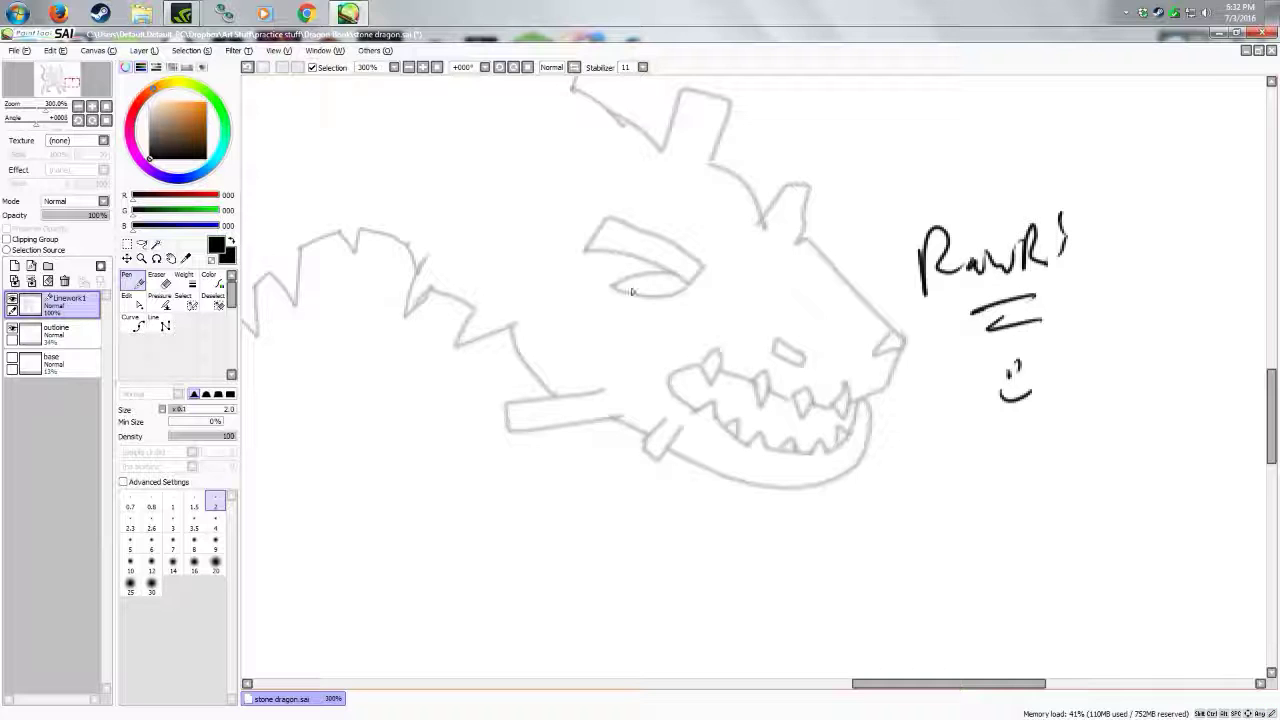
key(ctrl+z)
key(ctrl+z)
key(ctrl+z)
key(ctrl+z)
key(ctrl+z)
key(ctrl+z)
key(ctrl+z)
key(ctrl+z)
Step: Ink the double-lined front edge of the chest from the neck seam out to a point and down to the far foreleg
drag(988, 685, 886, 686)
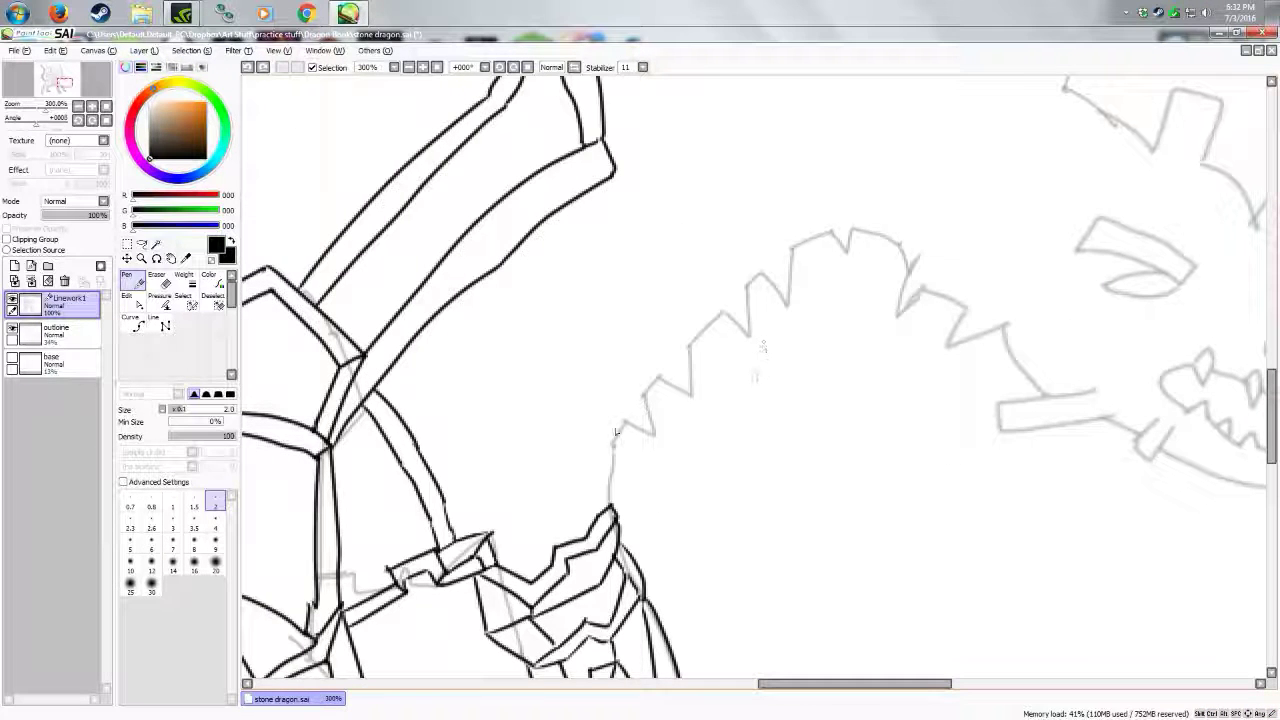
drag(615, 170, 668, 248)
mouse_move(606, 505)
mouse_down()
mouse_move(607, 365)
mouse_move(667, 253)
mouse_move(688, 305)
mouse_move(618, 375)
mouse_move(688, 308)
mouse_up()
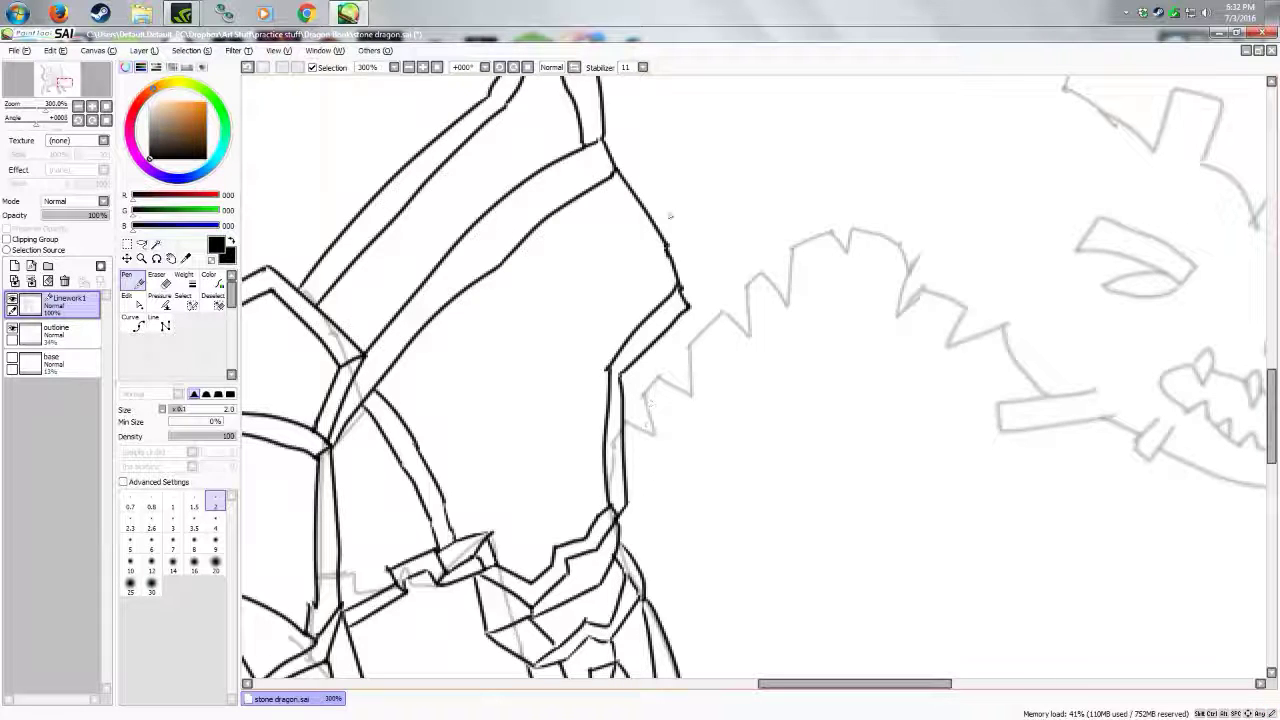
drag(616, 130, 707, 308)
drag(688, 250, 704, 300)
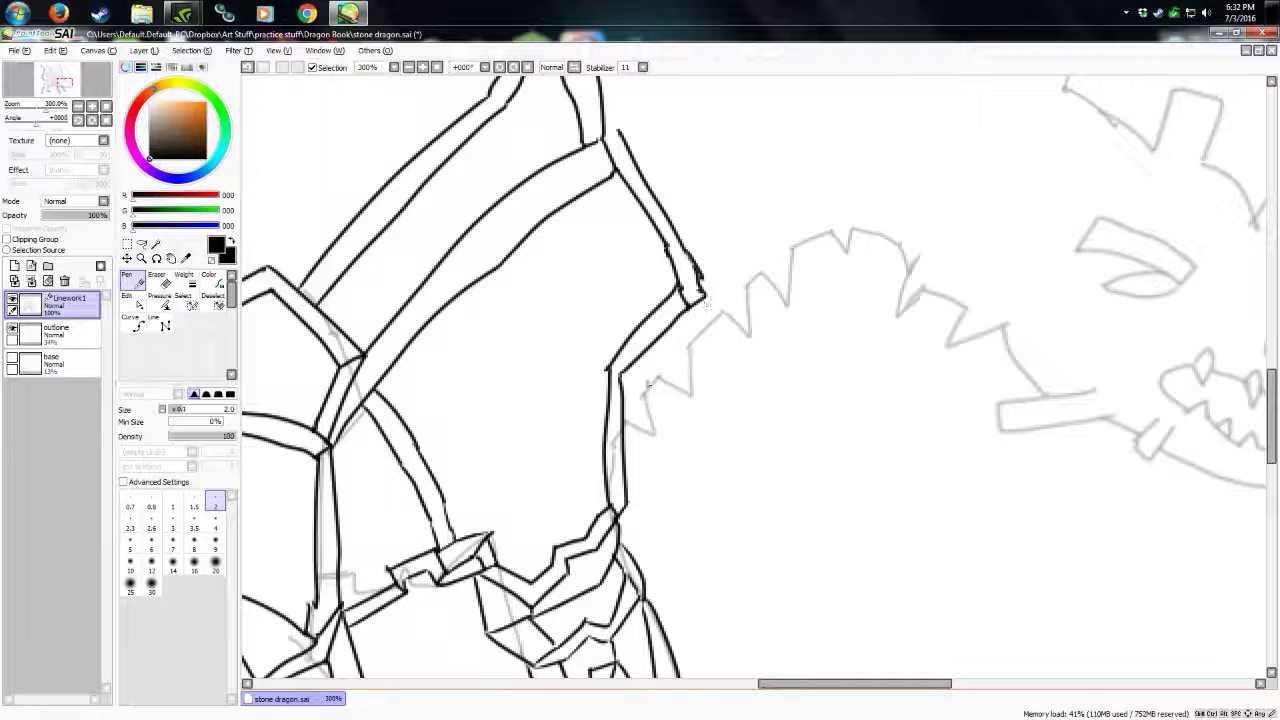
Step: Ink a rounded, divided throat plate on the chest front and a smaller faceted pointed plate above it
mouse_move(624, 440)
mouse_down()
mouse_move(684, 452)
mouse_move(677, 441)
mouse_up()
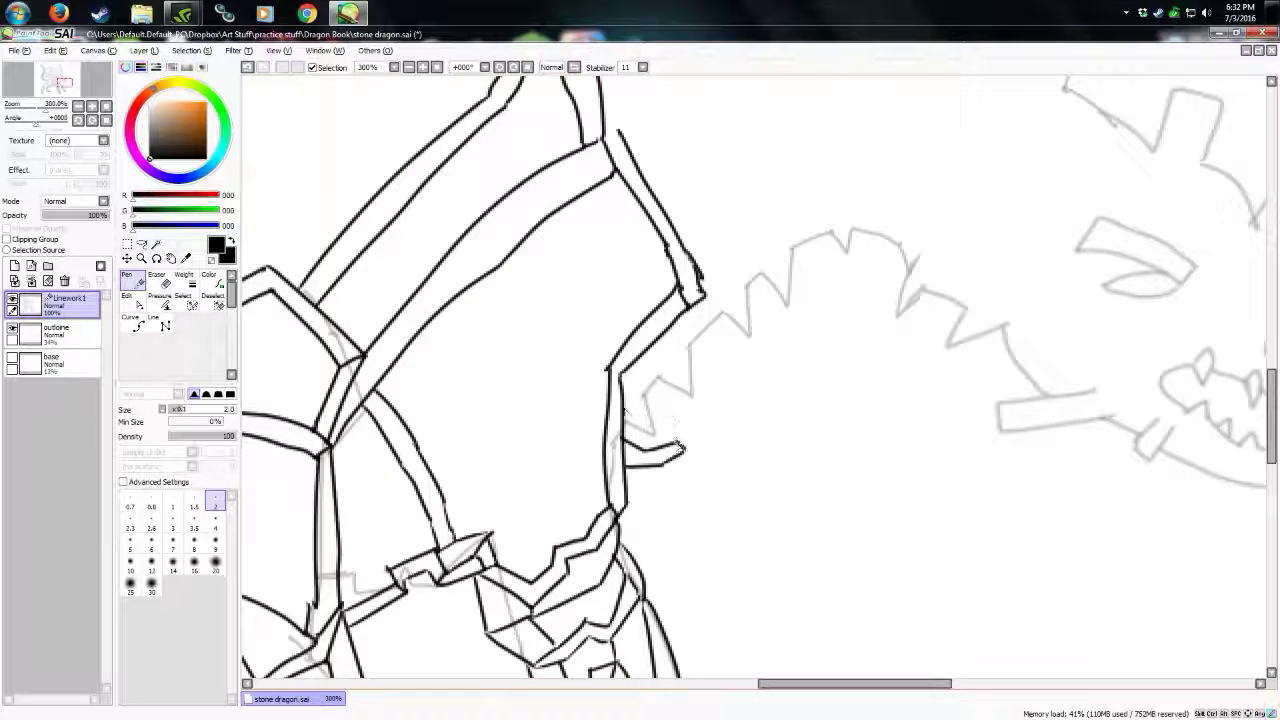
mouse_move(621, 378)
mouse_down()
mouse_move(682, 440)
mouse_move(714, 428)
mouse_move(708, 411)
mouse_up()
mouse_move(661, 337)
mouse_down()
mouse_move(706, 410)
mouse_move(759, 392)
mouse_up()
mouse_move(706, 411)
mouse_down()
mouse_move(765, 344)
mouse_move(697, 305)
mouse_move(758, 347)
mouse_up()
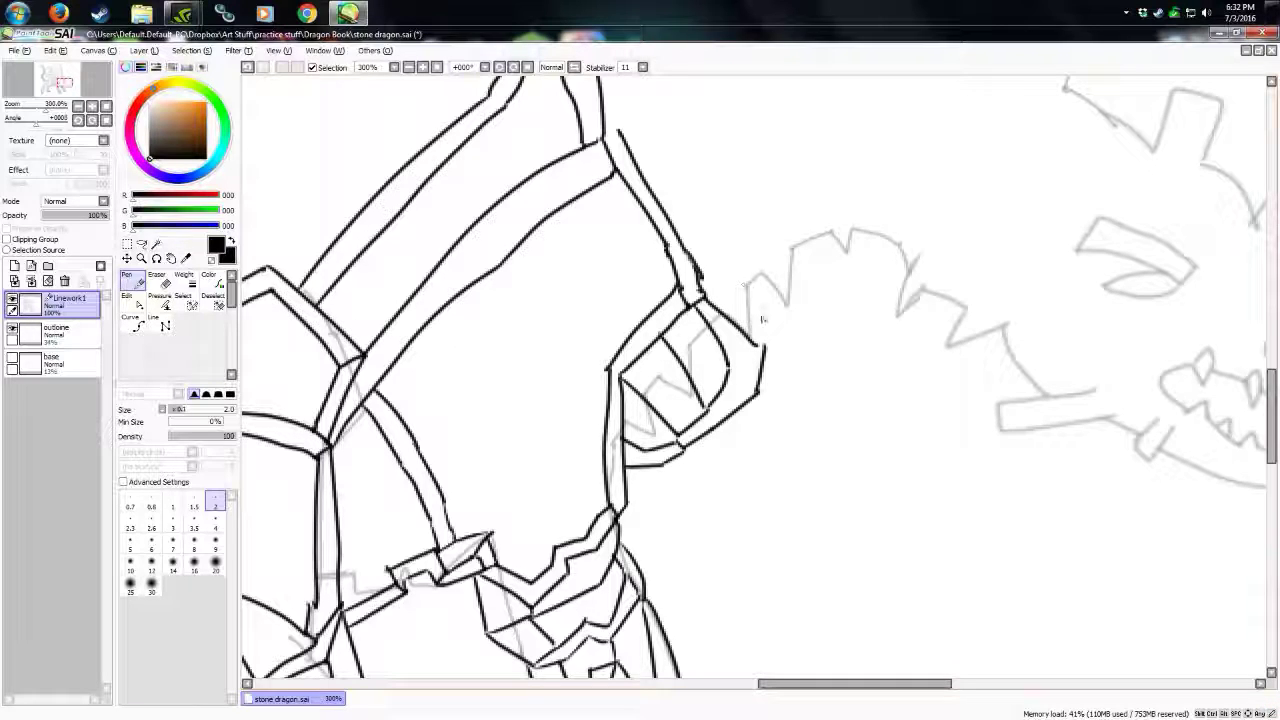
mouse_move(762, 270)
mouse_down()
mouse_move(752, 318)
mouse_move(804, 310)
mouse_move(808, 246)
mouse_move(764, 272)
mouse_up()
mouse_move(762, 326)
mouse_down()
mouse_move(819, 322)
mouse_move(807, 248)
mouse_move(782, 342)
mouse_up()
drag(781, 343, 783, 363)
drag(800, 256, 499, 271)
Step: Ink the first slanted, block-shaped spine on the neck just in front of the wing base
drag(1271, 408, 1271, 371)
drag(866, 685, 814, 685)
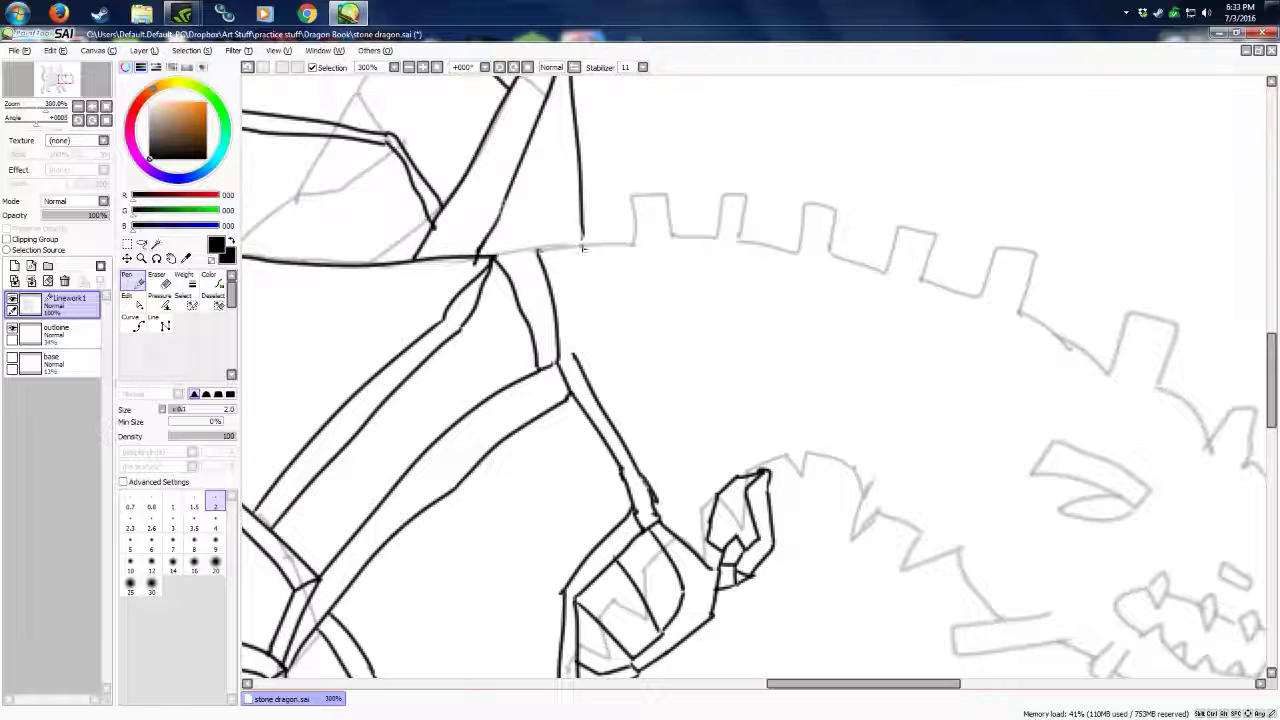
drag(575, 243, 606, 290)
mouse_move(591, 238)
mouse_down()
mouse_move(620, 286)
mouse_move(610, 222)
mouse_up()
drag(620, 286, 633, 268)
drag(610, 224, 633, 269)
drag(578, 240, 611, 225)
Step: Ink the angular stone block beneath the first neck spine, its seams to the neck base, and the second spine's outline
drag(605, 289, 601, 313)
drag(601, 314, 636, 342)
drag(619, 287, 648, 333)
drag(602, 313, 669, 313)
mouse_move(669, 313)
mouse_down()
mouse_move(572, 354)
mouse_move(616, 422)
mouse_up()
mouse_move(552, 286)
mouse_down()
mouse_move(668, 194)
mouse_move(700, 305)
mouse_up()
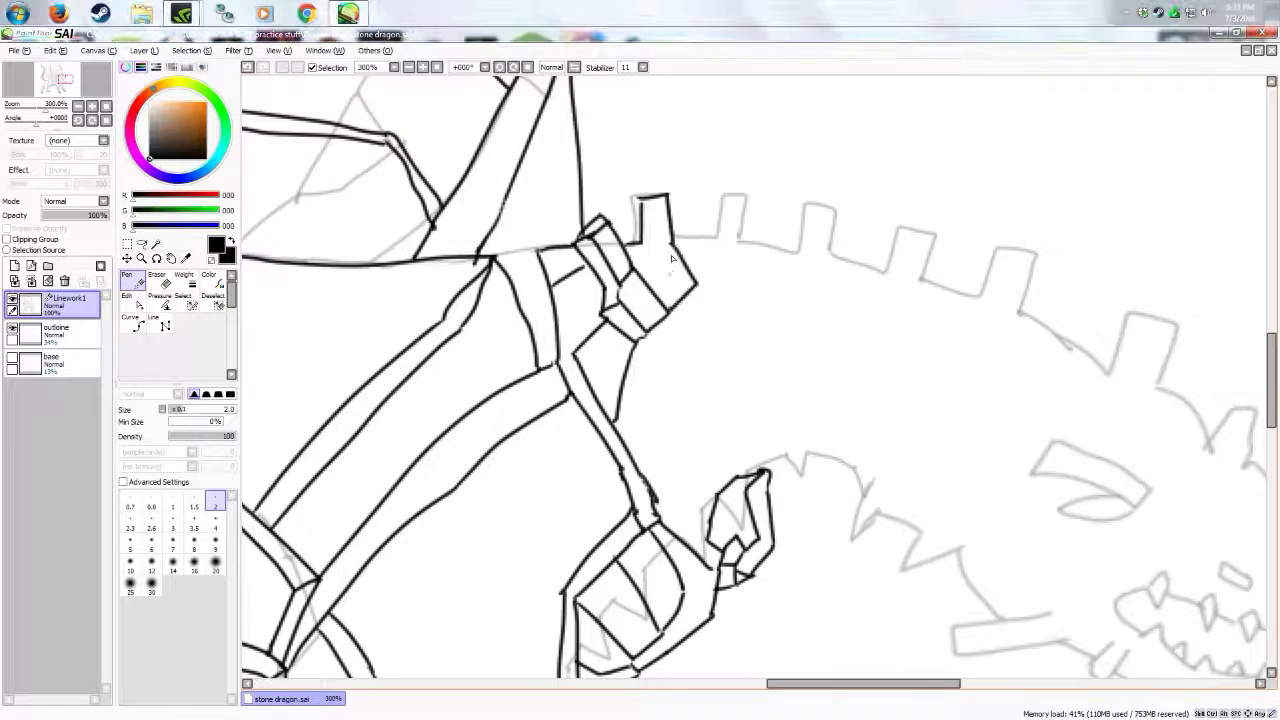
Step: Give the second neck spine a side face, ink a wide third spine, and extend the neck's top line forward
mouse_move(676, 193)
mouse_down()
mouse_move(712, 284)
mouse_move(637, 194)
mouse_move(680, 188)
mouse_move(708, 272)
mouse_move(763, 266)
mouse_up()
drag(699, 198, 719, 266)
drag(699, 197, 734, 183)
drag(731, 182, 756, 263)
drag(699, 196, 746, 170)
mouse_move(746, 172)
mouse_down()
mouse_move(766, 266)
mouse_move(788, 244)
mouse_move(787, 262)
mouse_up()
drag(759, 267, 854, 288)
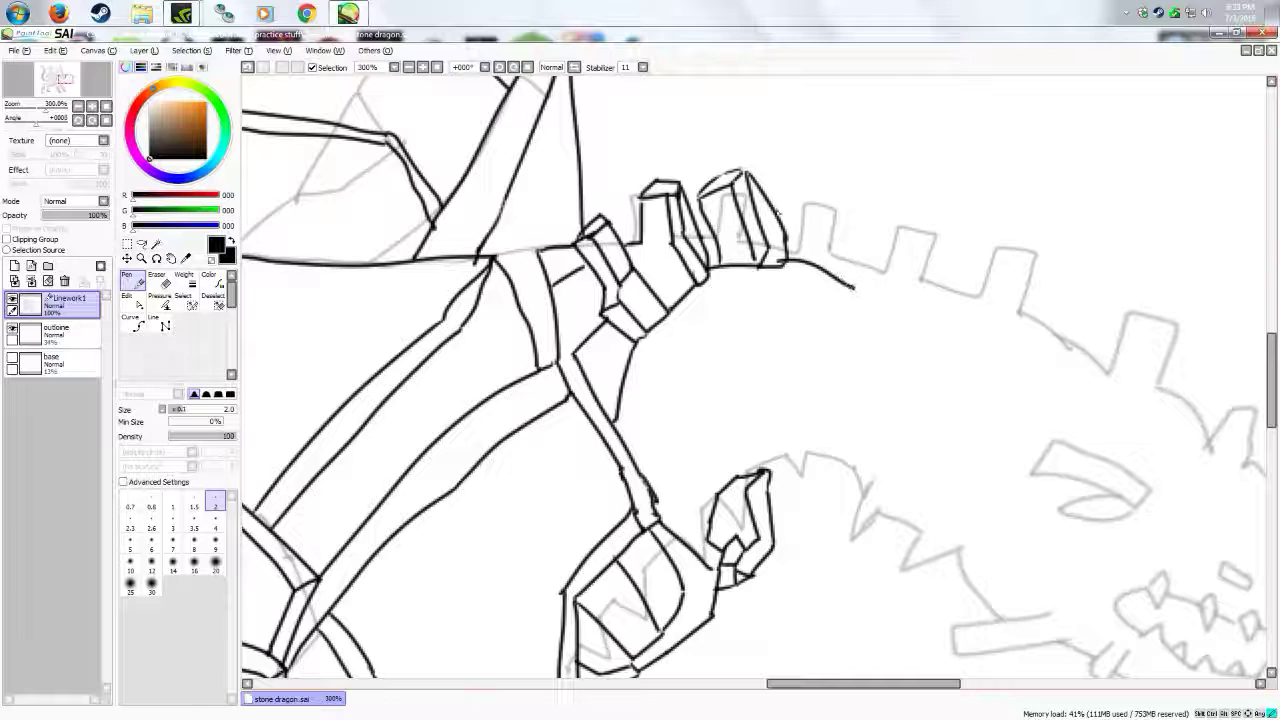
Step: Ink a tall square-topped fourth neck spine and a short wedge-shaped fifth spine in front of it
drag(774, 212, 808, 184)
mouse_move(804, 186)
mouse_down()
mouse_move(812, 262)
mouse_move(826, 252)
mouse_move(830, 270)
mouse_up()
drag(762, 190, 816, 174)
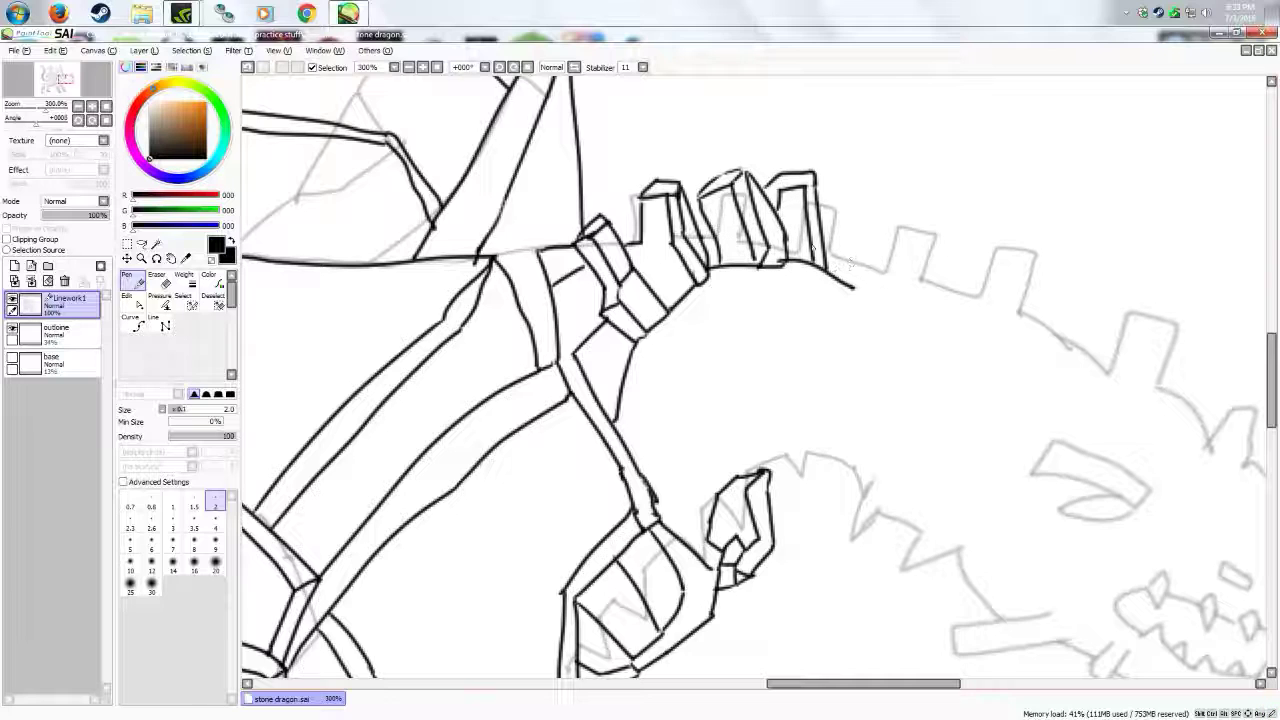
drag(850, 284, 914, 288)
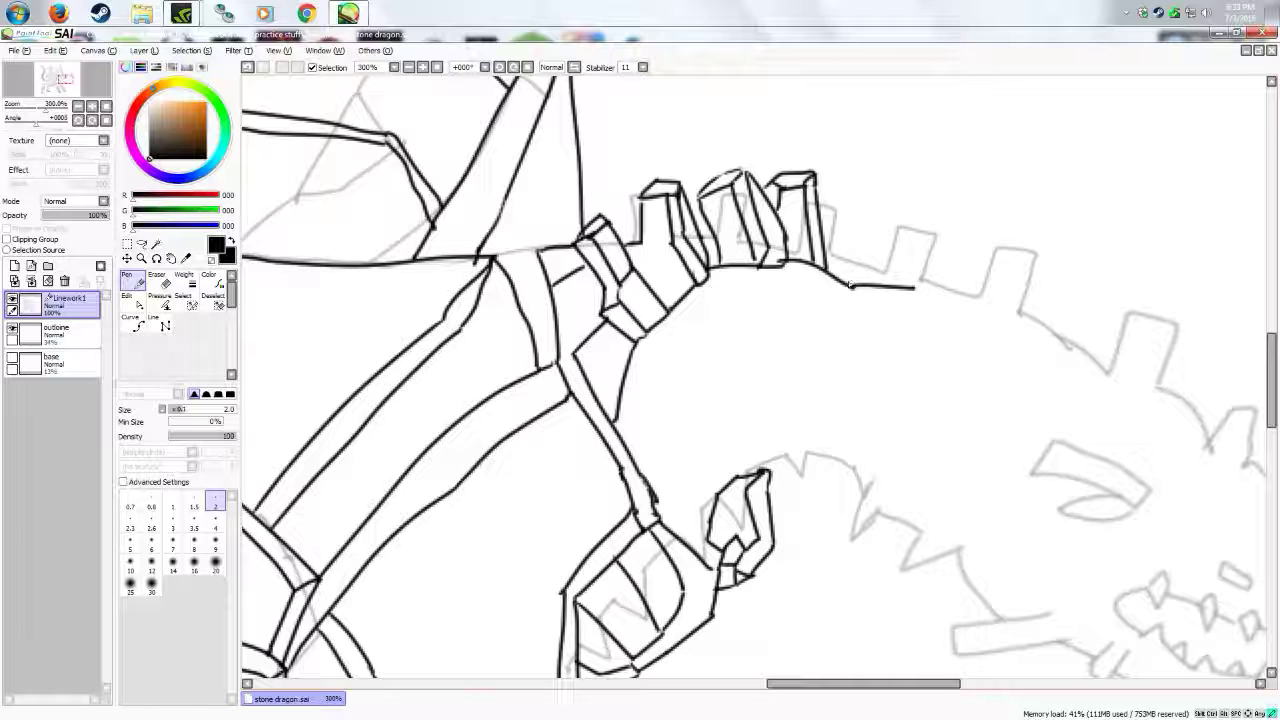
drag(852, 234, 850, 286)
mouse_move(870, 232)
mouse_down()
mouse_move(880, 282)
mouse_move(868, 228)
mouse_move(842, 286)
mouse_up()
mouse_move(848, 232)
mouse_down()
mouse_move(882, 222)
mouse_move(914, 288)
mouse_move(824, 242)
mouse_move(846, 226)
mouse_up()
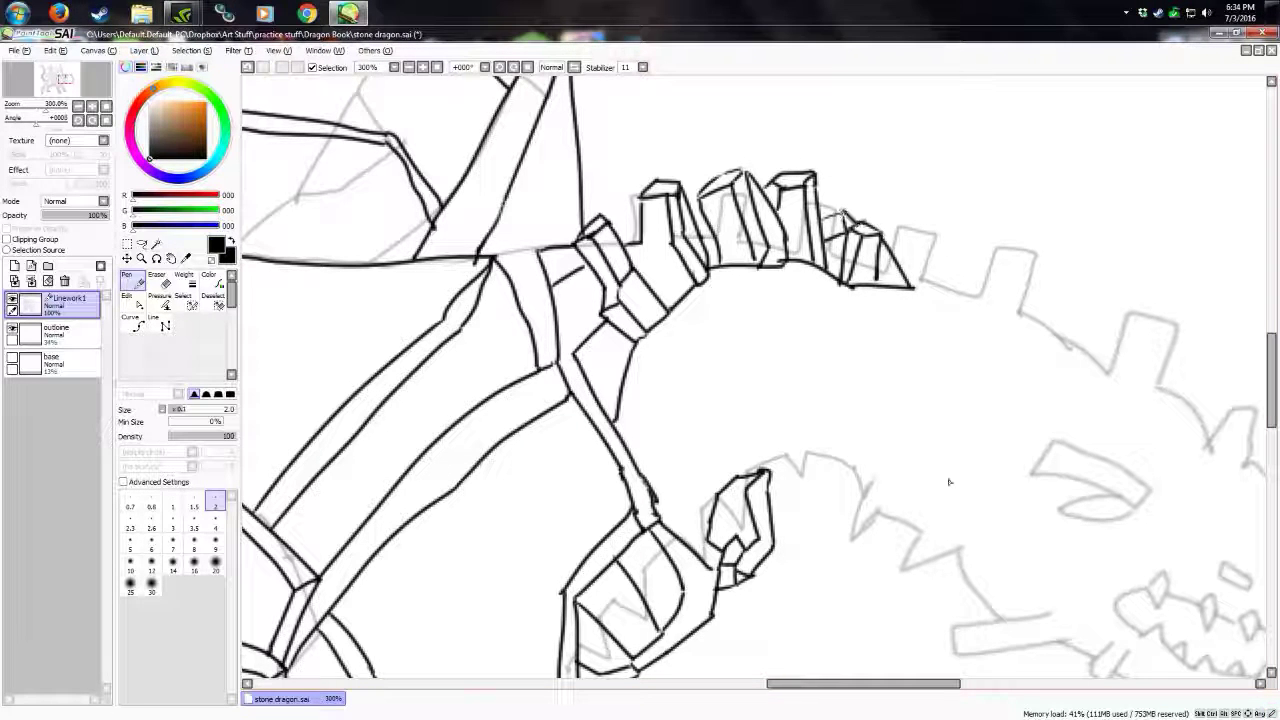
Step: Ink the tapered sixth neck spine with a side face and continue the neck's top line from its base
drag(870, 684, 923, 697)
mouse_move(638, 288)
mouse_down()
mouse_move(632, 240)
mouse_move(662, 235)
mouse_up()
mouse_move(661, 236)
mouse_down()
mouse_move(673, 282)
mouse_move(648, 221)
mouse_up()
mouse_move(645, 219)
mouse_down()
mouse_move(664, 217)
mouse_move(700, 279)
mouse_up()
mouse_move(673, 282)
mouse_down()
mouse_move(700, 278)
mouse_move(740, 318)
mouse_up()
mouse_move(674, 283)
mouse_down()
mouse_move(714, 320)
mouse_move(638, 288)
mouse_up()
Step: Ink the tall seventh spine with inner facets and a double-lined base where the neck slopes toward the head
drag(710, 317, 738, 340)
drag(727, 297, 722, 259)
mouse_move(723, 259)
mouse_down()
mouse_move(747, 320)
mouse_move(741, 240)
mouse_move(743, 258)
mouse_up()
drag(753, 250, 764, 342)
drag(704, 277, 738, 242)
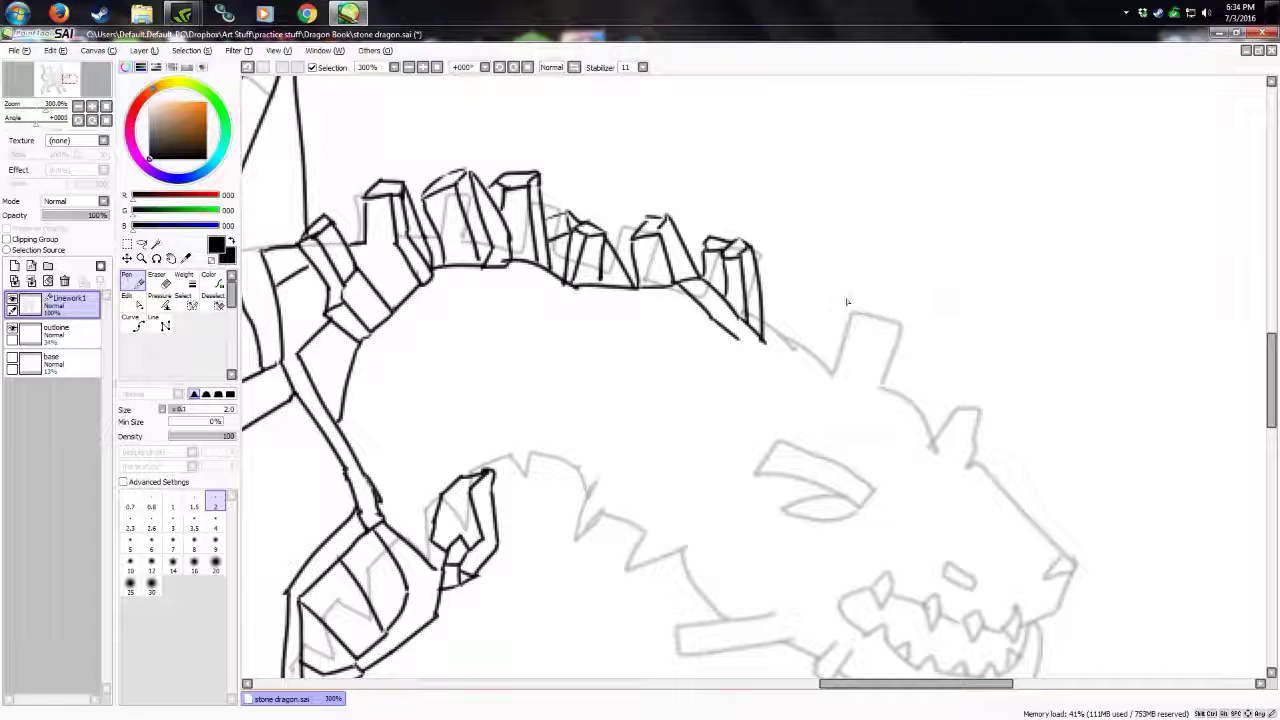
Step: Ink three narrow faceted spikes on the back of the head, above a double-lined band leading to the forehead
mouse_move(785, 342)
mouse_down()
mouse_move(812, 314)
mouse_move(820, 360)
mouse_up()
mouse_move(806, 360)
mouse_down()
mouse_move(803, 309)
mouse_move(786, 326)
mouse_move(845, 372)
mouse_move(843, 389)
mouse_move(836, 330)
mouse_up()
mouse_move(832, 385)
mouse_down()
mouse_move(842, 318)
mouse_move(860, 383)
mouse_move(911, 420)
mouse_up()
drag(836, 384, 907, 437)
mouse_move(876, 352)
mouse_down()
mouse_move(906, 410)
mouse_move(878, 344)
mouse_move(902, 330)
mouse_up()
mouse_move(900, 330)
mouse_down()
mouse_move(914, 426)
mouse_move(980, 470)
mouse_up()
Step: Ink the double-lined plates down the snout bridge and the angular nose tip ending at the upper lip
mouse_move(910, 410)
mouse_down()
mouse_move(978, 451)
mouse_move(981, 471)
mouse_move(982, 447)
mouse_move(1012, 528)
mouse_up()
drag(998, 480, 1034, 534)
drag(1012, 528, 1036, 535)
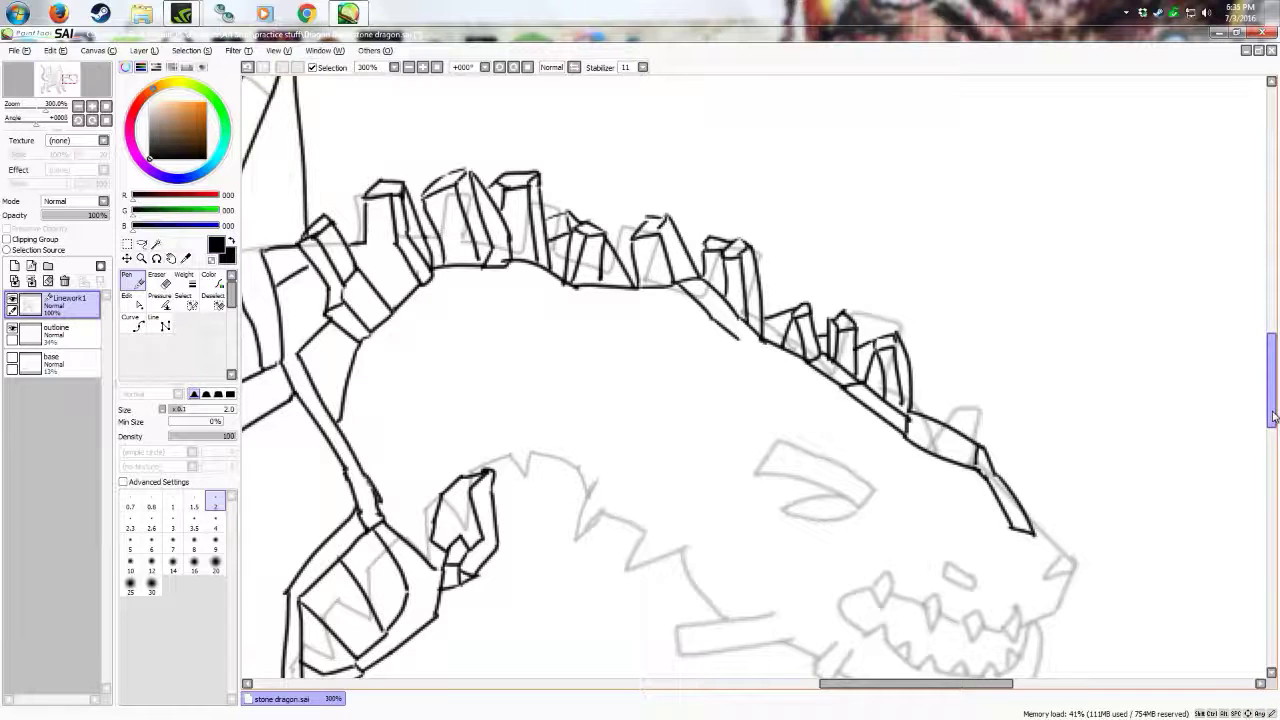
drag(1272, 415, 1272, 446)
drag(943, 685, 980, 685)
mouse_move(813, 338)
mouse_down()
mouse_move(850, 387)
mouse_move(882, 382)
mouse_up()
mouse_move(852, 391)
mouse_down()
mouse_move(875, 419)
mouse_move(881, 394)
mouse_move(875, 419)
mouse_move(835, 435)
mouse_up()
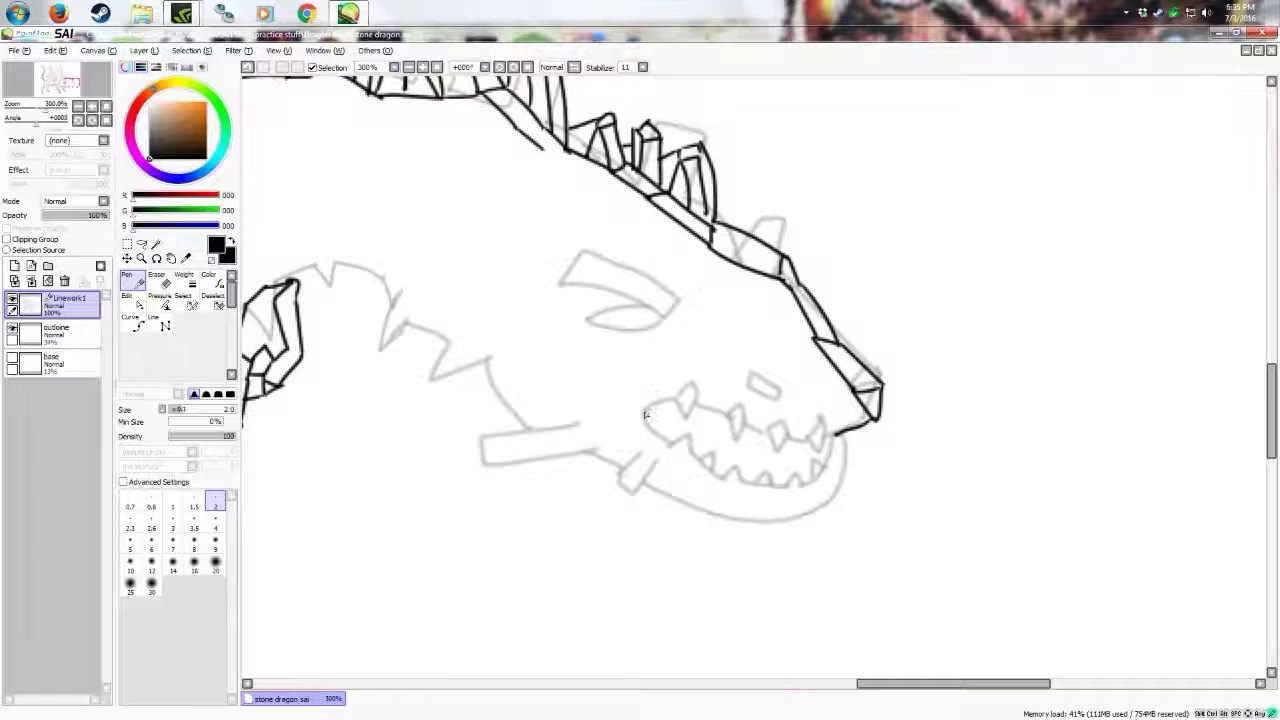
Step: Ink the upper lip line from the mouth corner to the nose, with four faceted fangs
drag(645, 411, 697, 402)
mouse_move(681, 380)
mouse_down()
mouse_move(698, 374)
mouse_move(706, 394)
mouse_up()
mouse_move(697, 402)
mouse_down()
mouse_move(732, 415)
mouse_move(722, 405)
mouse_move(740, 437)
mouse_up()
mouse_move(740, 437)
mouse_down()
mouse_move(758, 405)
mouse_move(790, 446)
mouse_move(797, 418)
mouse_move(805, 455)
mouse_move(830, 418)
mouse_move(862, 408)
mouse_up()
mouse_move(645, 408)
mouse_down()
mouse_move(661, 444)
mouse_move(690, 435)
mouse_up()
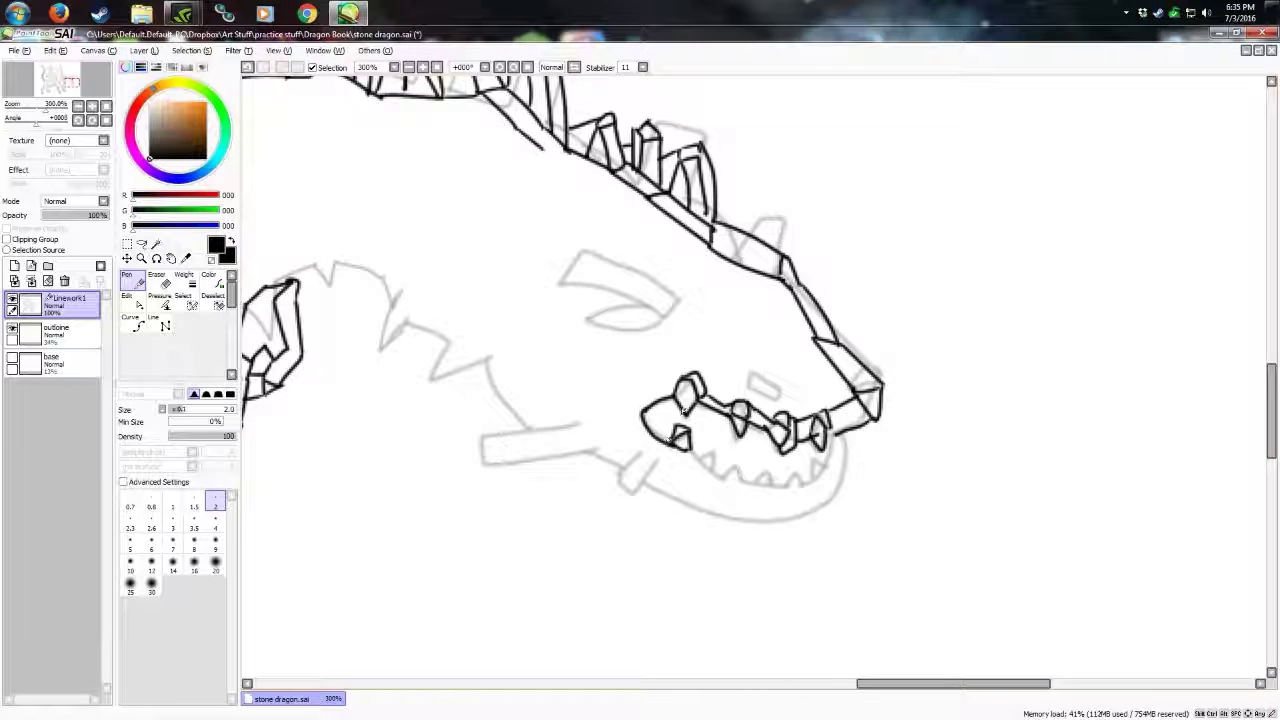
key(ctrl+z)
Step: Ink the lower jaw as a curved double-lined band divided into stone segments
mouse_move(689, 448)
mouse_down()
mouse_move(669, 498)
mouse_move(699, 505)
mouse_up()
mouse_move(689, 447)
mouse_down()
mouse_move(769, 491)
mouse_move(815, 485)
mouse_move(829, 442)
mouse_up()
drag(754, 488, 748, 515)
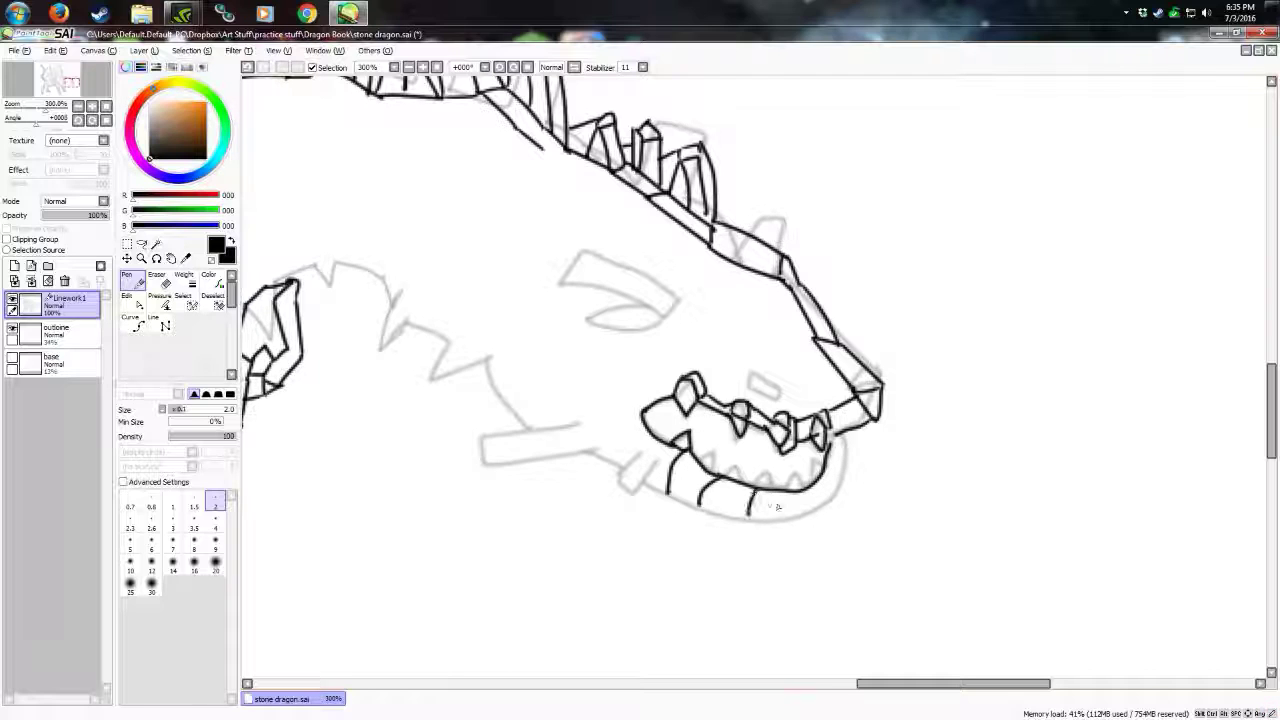
mouse_move(848, 443)
mouse_down()
mouse_move(845, 495)
mouse_move(815, 510)
mouse_up()
mouse_move(642, 484)
mouse_down()
mouse_move(769, 526)
mouse_move(802, 517)
mouse_up()
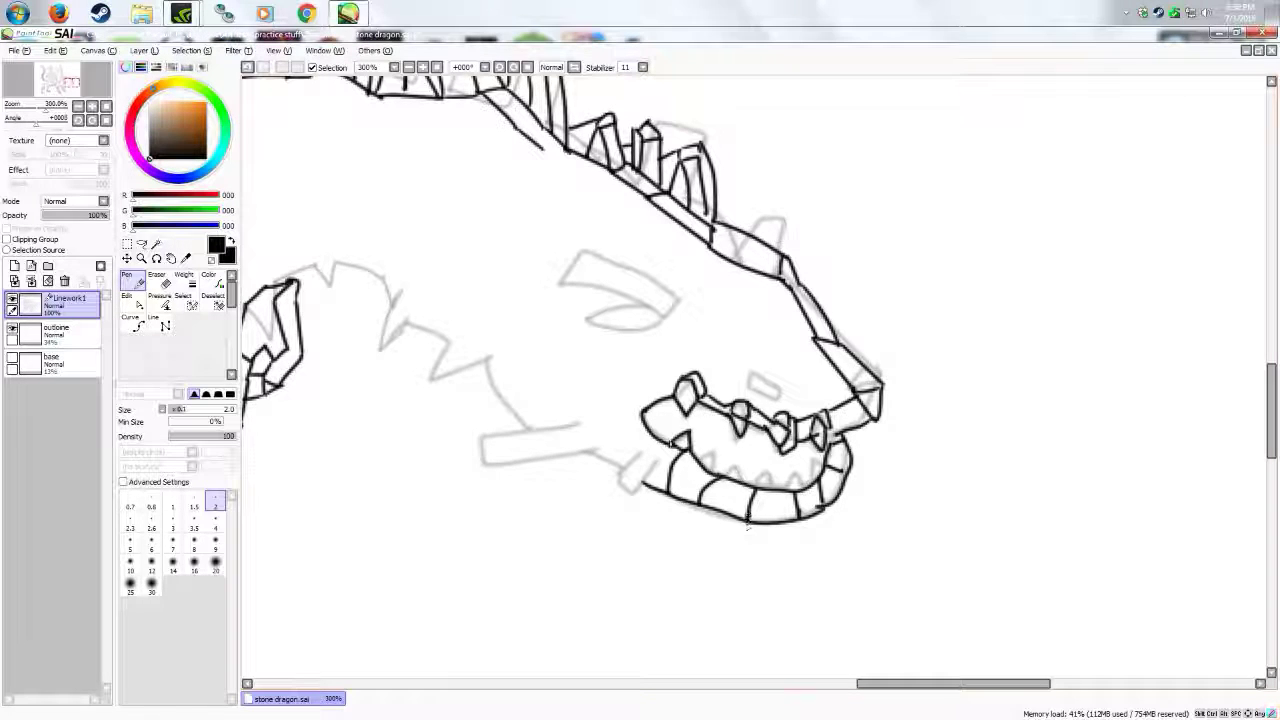
Step: Ink two block-shaped spikes behind the lower jaw and the throat line running up from the rear one
mouse_move(646, 483)
mouse_down()
mouse_move(594, 520)
mouse_move(577, 502)
mouse_up()
drag(577, 502, 638, 454)
mouse_move(485, 357)
mouse_down()
mouse_move(528, 429)
mouse_move(554, 428)
mouse_move(493, 466)
mouse_move(582, 424)
mouse_up()
mouse_move(487, 462)
mouse_down()
mouse_move(493, 490)
mouse_move(592, 452)
mouse_up()
drag(470, 440, 490, 490)
key(ctrl+z)
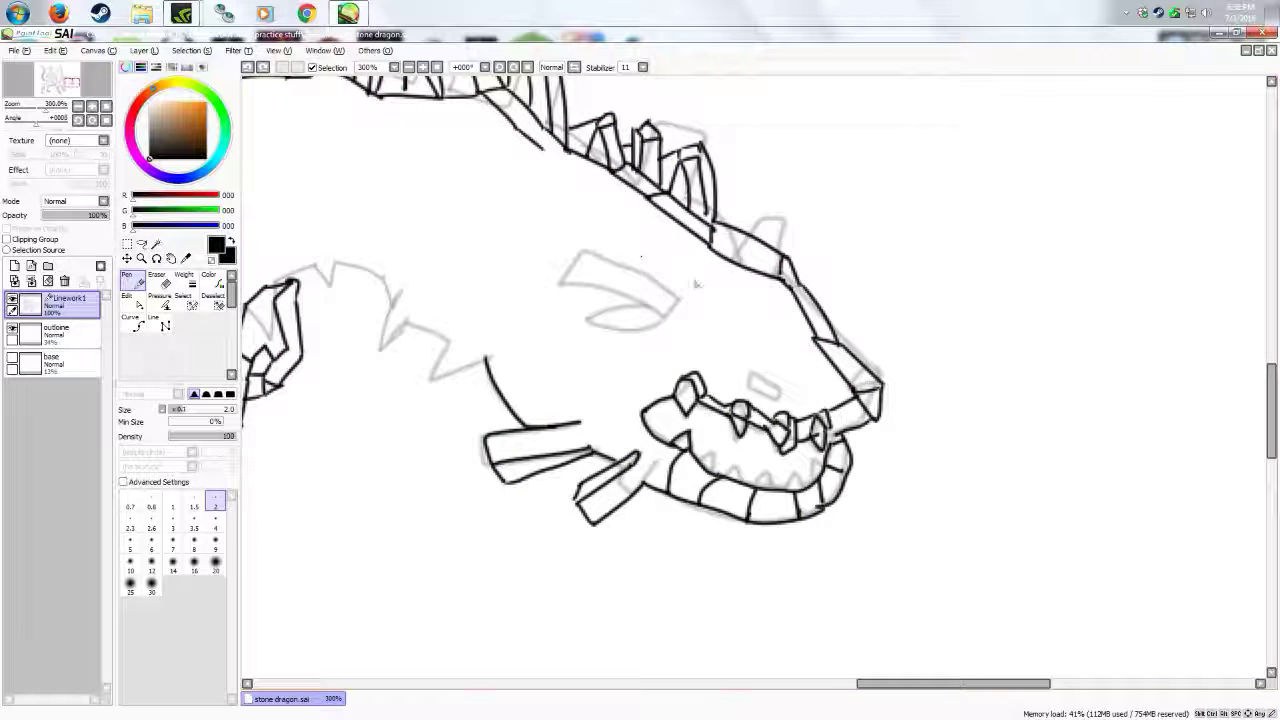
Step: Ink the forehead plate's lower edge with a curved seam down the snout, and a faceted block nostril
mouse_move(710, 248)
mouse_down()
mouse_move(710, 288)
mouse_move(760, 312)
mouse_move(796, 284)
mouse_move(825, 410)
mouse_up()
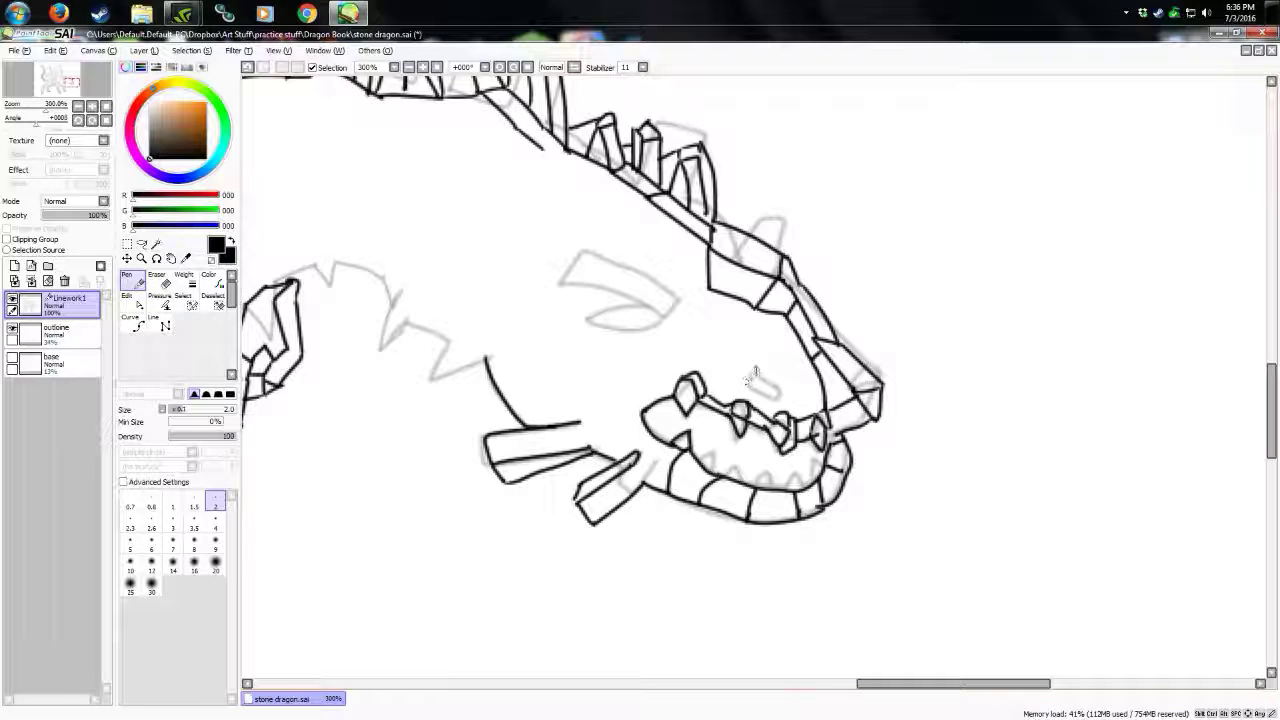
mouse_move(755, 372)
mouse_down()
mouse_move(770, 388)
mouse_move(786, 362)
mouse_move(762, 354)
mouse_up()
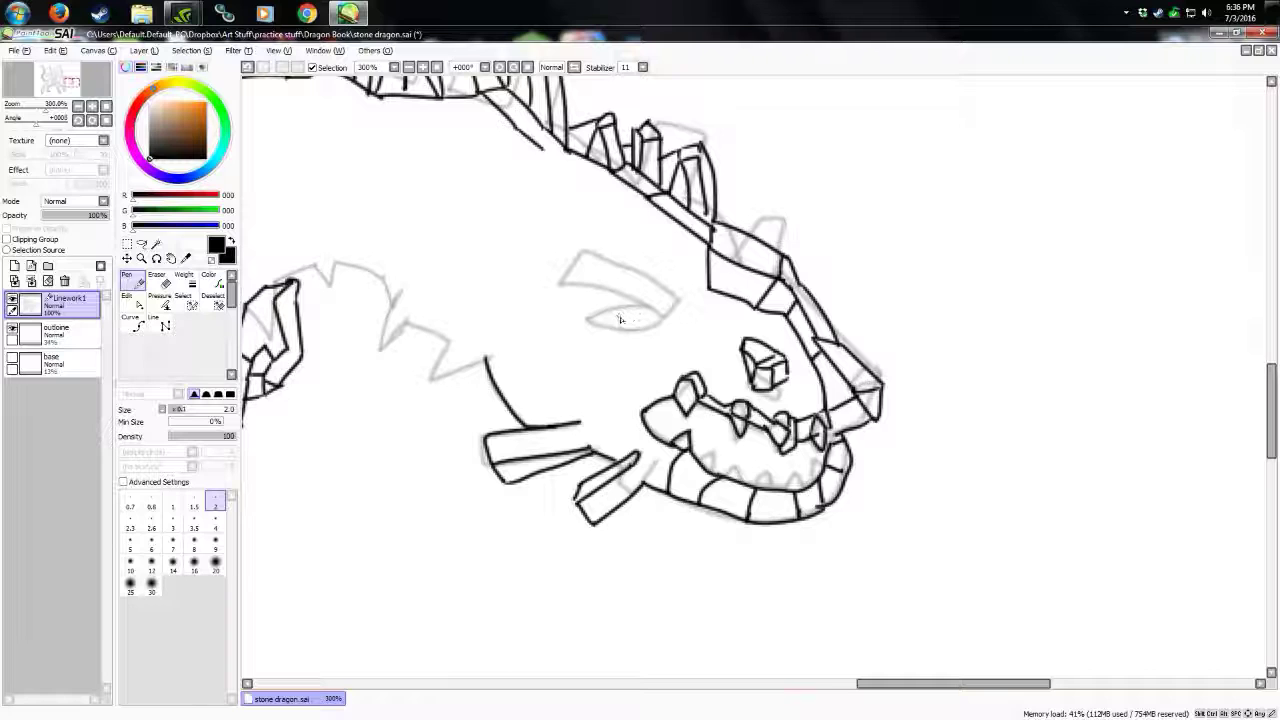
Step: Ink the faceted brow plate and angular eye outline, with two block-shaped spikes on the cheek behind the eye
mouse_move(644, 307)
mouse_down()
mouse_move(605, 314)
mouse_move(656, 322)
mouse_move(628, 336)
mouse_move(641, 308)
mouse_move(576, 282)
mouse_move(665, 322)
mouse_move(585, 282)
mouse_move(627, 260)
mouse_move(598, 291)
mouse_move(617, 299)
mouse_move(502, 334)
mouse_move(592, 366)
mouse_up()
drag(498, 380, 590, 368)
mouse_move(504, 334)
mouse_down()
mouse_move(562, 311)
mouse_move(580, 328)
mouse_move(588, 390)
mouse_move(610, 392)
mouse_up()
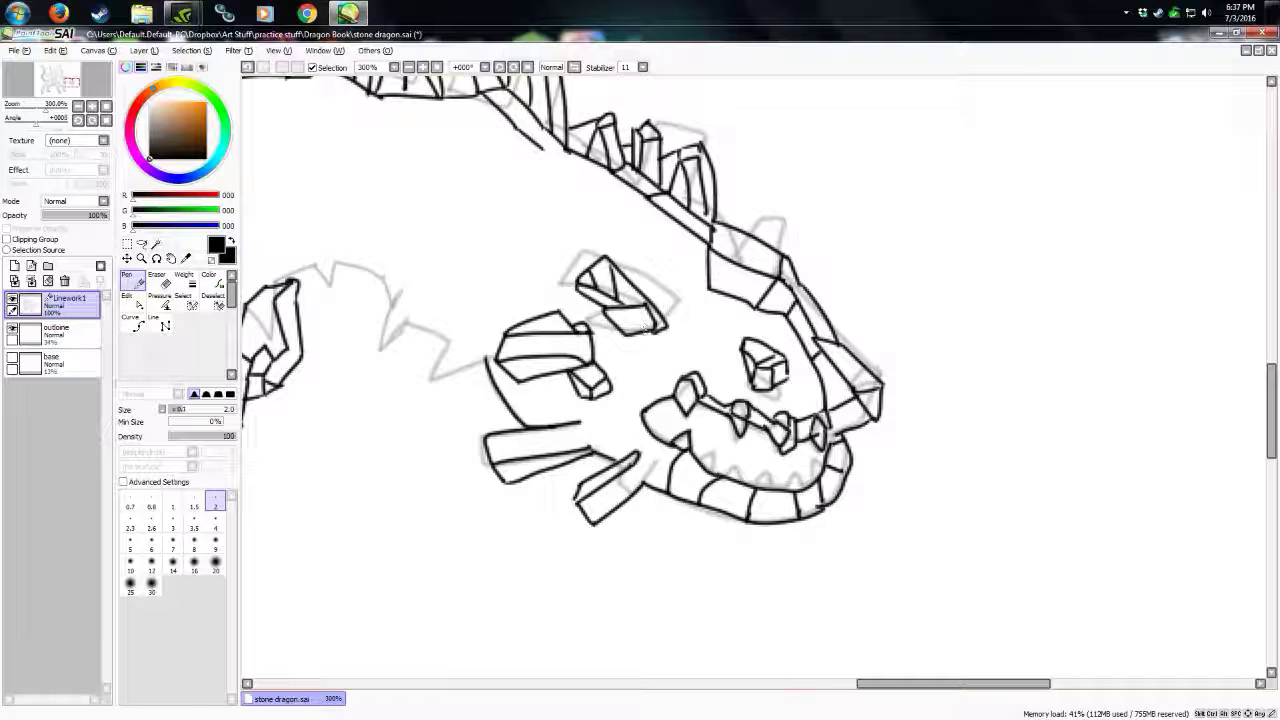
mouse_move(600, 308)
mouse_down()
mouse_move(624, 350)
mouse_move(666, 336)
mouse_move(654, 322)
mouse_up()
key(ctrl+z)
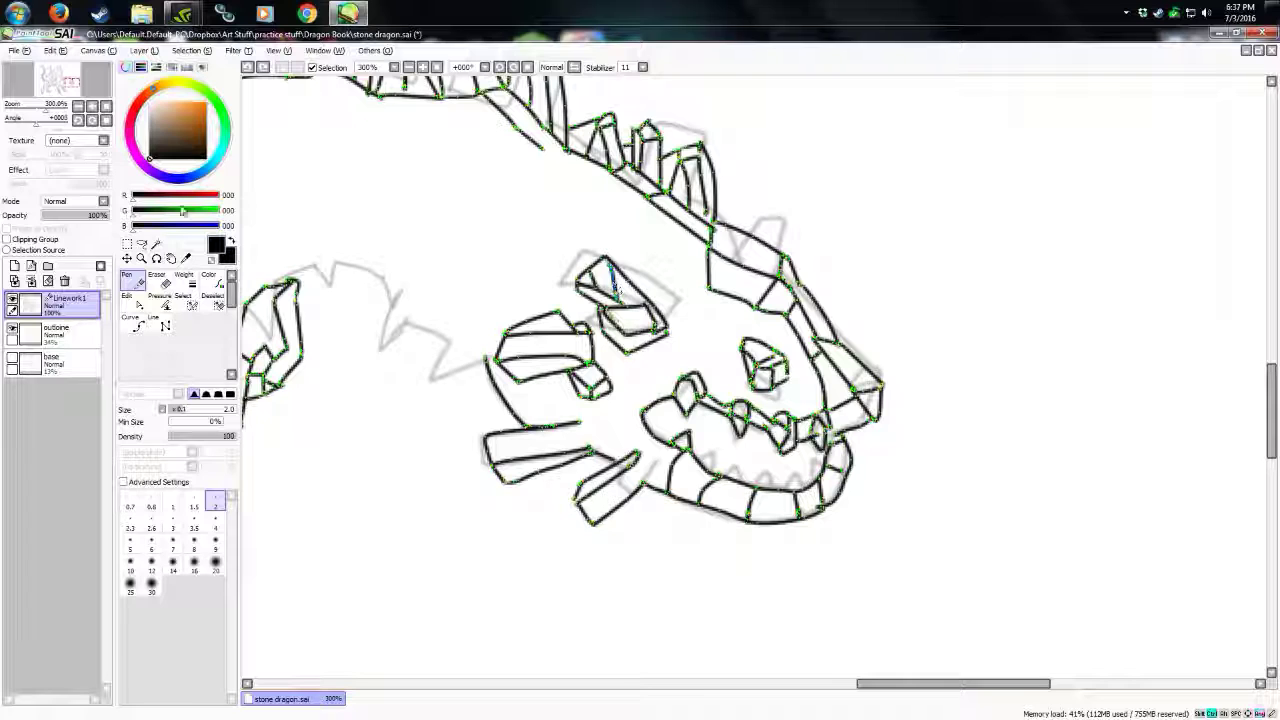
Step: Fill the dragon's eye with red and ink a row of small faceted teeth in black along the lower jaw
click(217, 196)
mouse_move(624, 318)
mouse_down()
mouse_move(612, 314)
mouse_move(651, 322)
mouse_move(621, 323)
mouse_move(643, 327)
mouse_move(641, 315)
mouse_up()
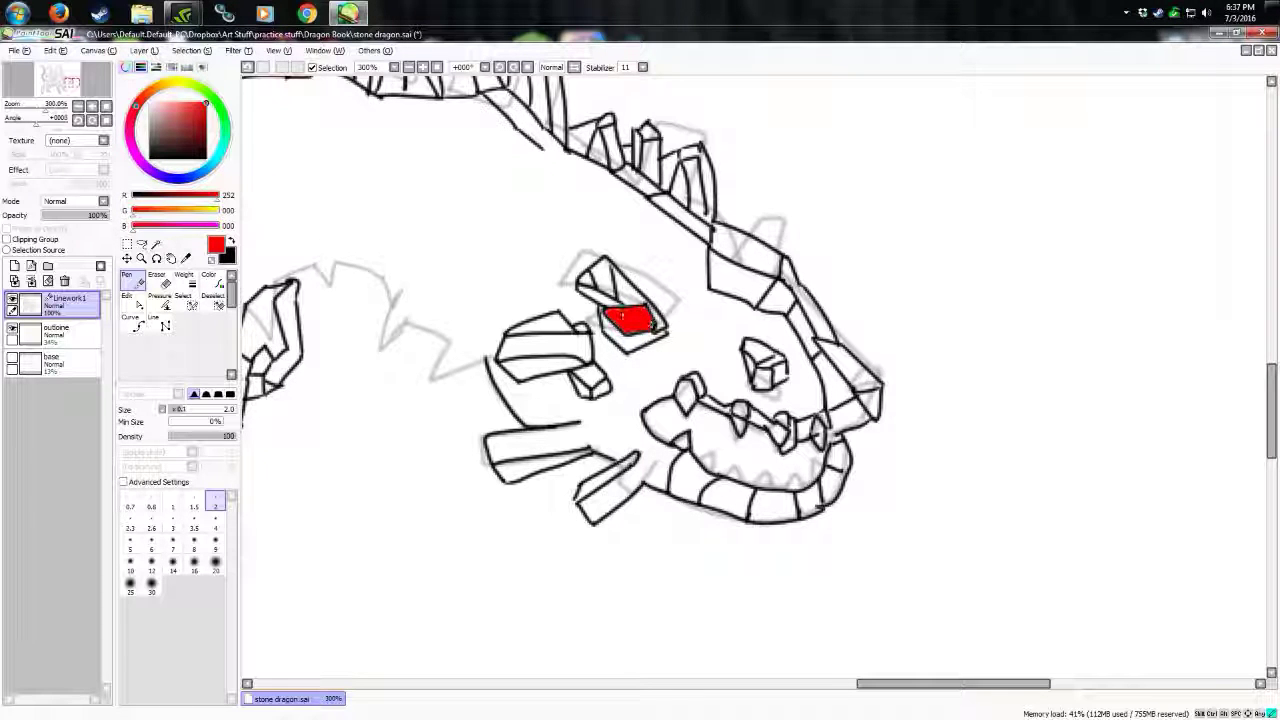
key(x)
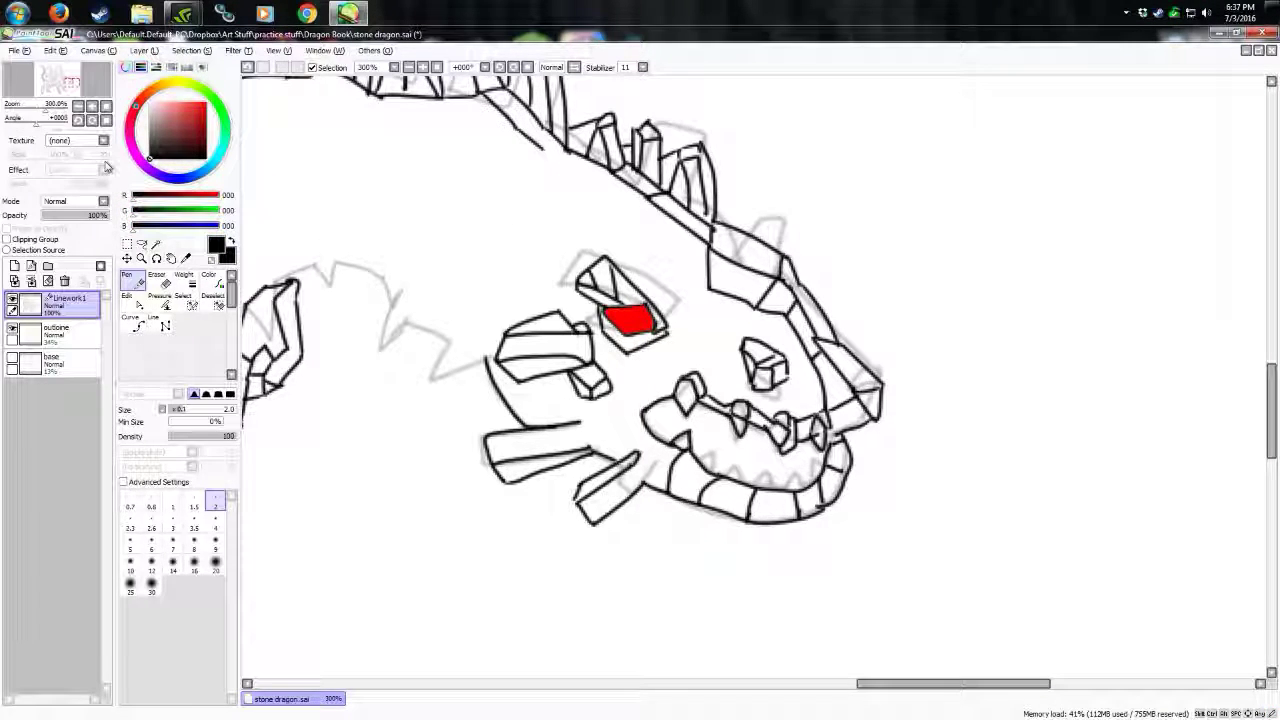
mouse_move(712, 452)
mouse_down()
mouse_move(772, 474)
mouse_move(836, 460)
mouse_up()
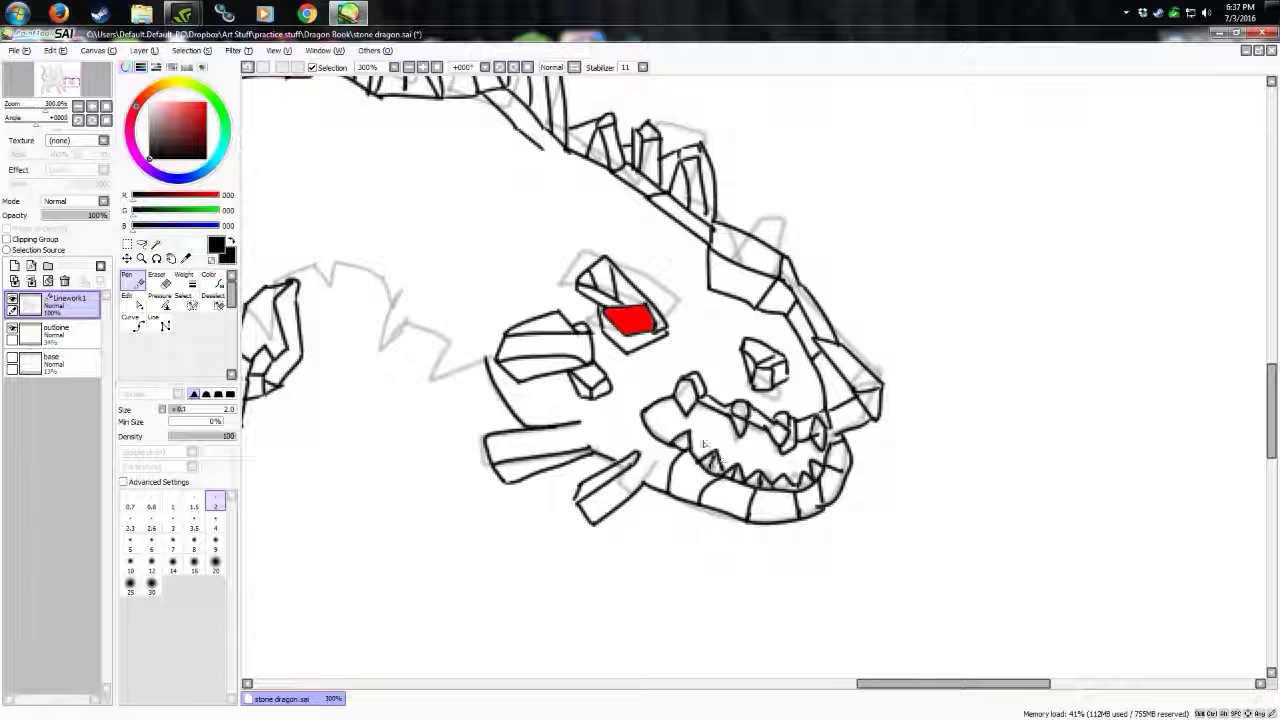
Step: Ink the underside of the neck as angular stone blocks from the chest spike to the back of the jaw
drag(884, 683, 840, 683)
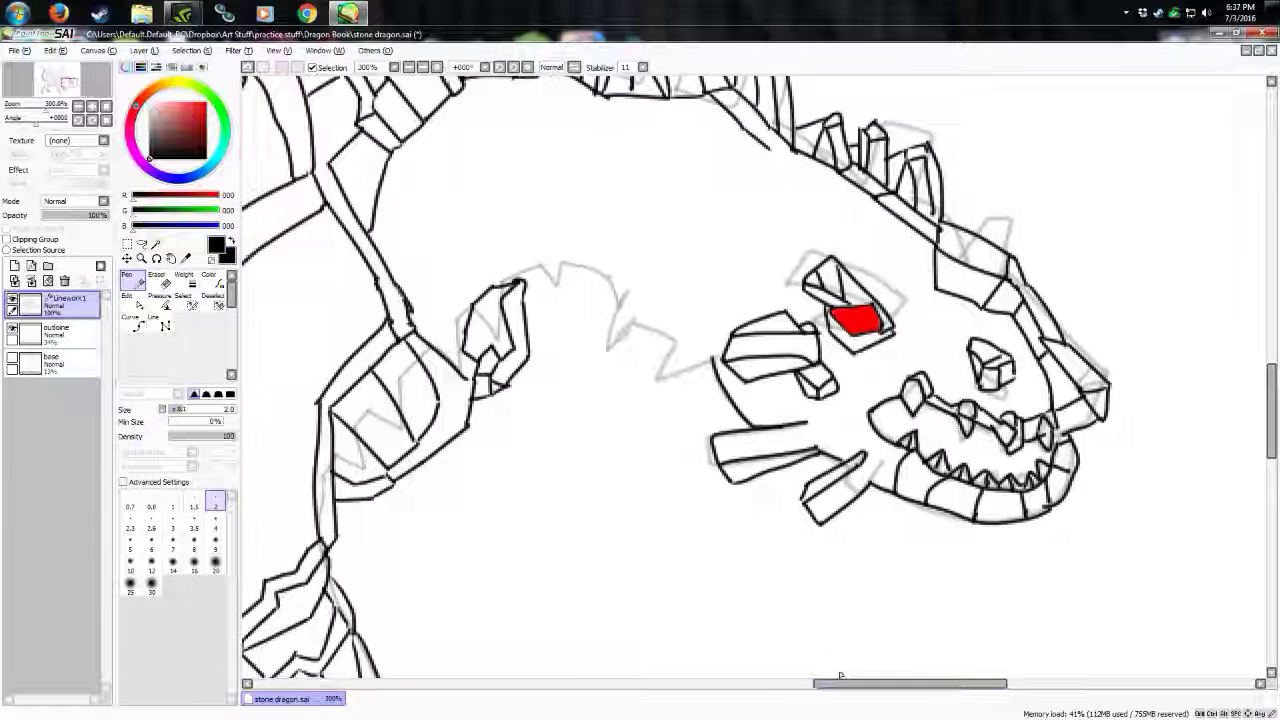
mouse_move(524, 284)
mouse_down()
mouse_move(572, 256)
mouse_move(568, 298)
mouse_up()
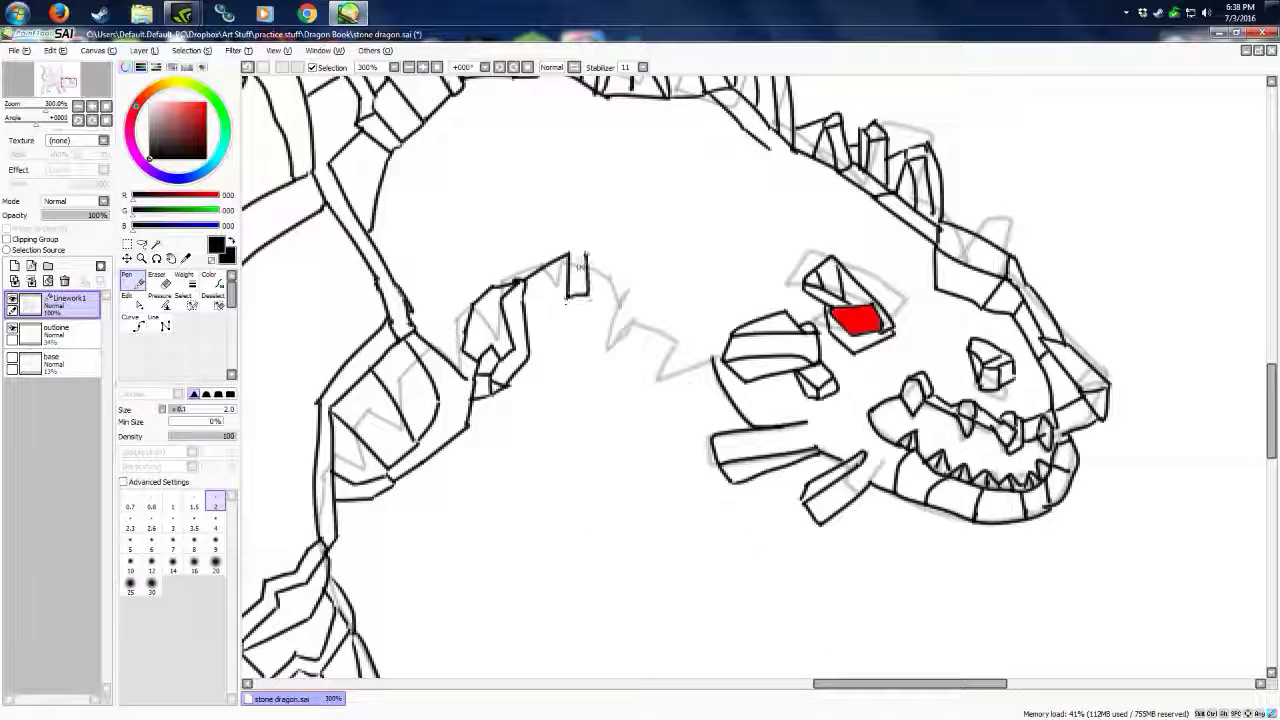
mouse_move(572, 254)
mouse_down()
mouse_move(588, 292)
mouse_move(552, 322)
mouse_move(570, 320)
mouse_up()
mouse_move(585, 297)
mouse_down()
mouse_move(598, 374)
mouse_move(636, 328)
mouse_up()
drag(636, 328, 588, 253)
drag(606, 378, 650, 328)
mouse_move(610, 258)
mouse_down()
mouse_move(660, 325)
mouse_move(630, 350)
mouse_move(683, 394)
mouse_move(722, 369)
mouse_up()
mouse_move(664, 370)
mouse_down()
mouse_move(670, 413)
mouse_move(728, 400)
mouse_up()
drag(677, 366, 716, 359)
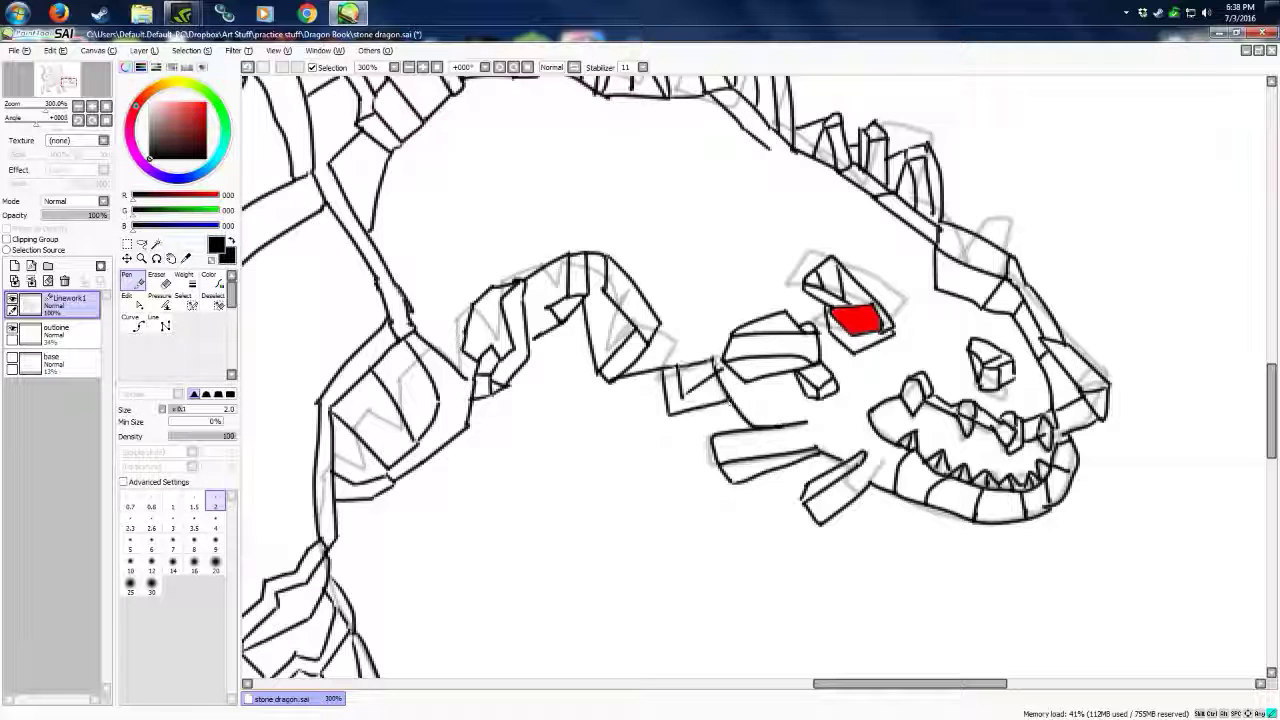
Step: Divide the side of the neck into large stone plates with angular seams running from the spine to the throat
drag(396, 148, 371, 230)
mouse_move(421, 122)
mouse_down()
mouse_move(476, 295)
mouse_move(506, 277)
mouse_up()
mouse_move(451, 215)
mouse_down()
mouse_move(500, 209)
mouse_move(571, 166)
mouse_move(601, 96)
mouse_up()
mouse_move(503, 248)
mouse_down()
mouse_move(571, 218)
mouse_move(634, 99)
mouse_up()
drag(601, 166, 616, 258)
drag(633, 98, 658, 250)
mouse_move(630, 266)
mouse_down()
mouse_move(658, 250)
mouse_move(720, 352)
mouse_up()
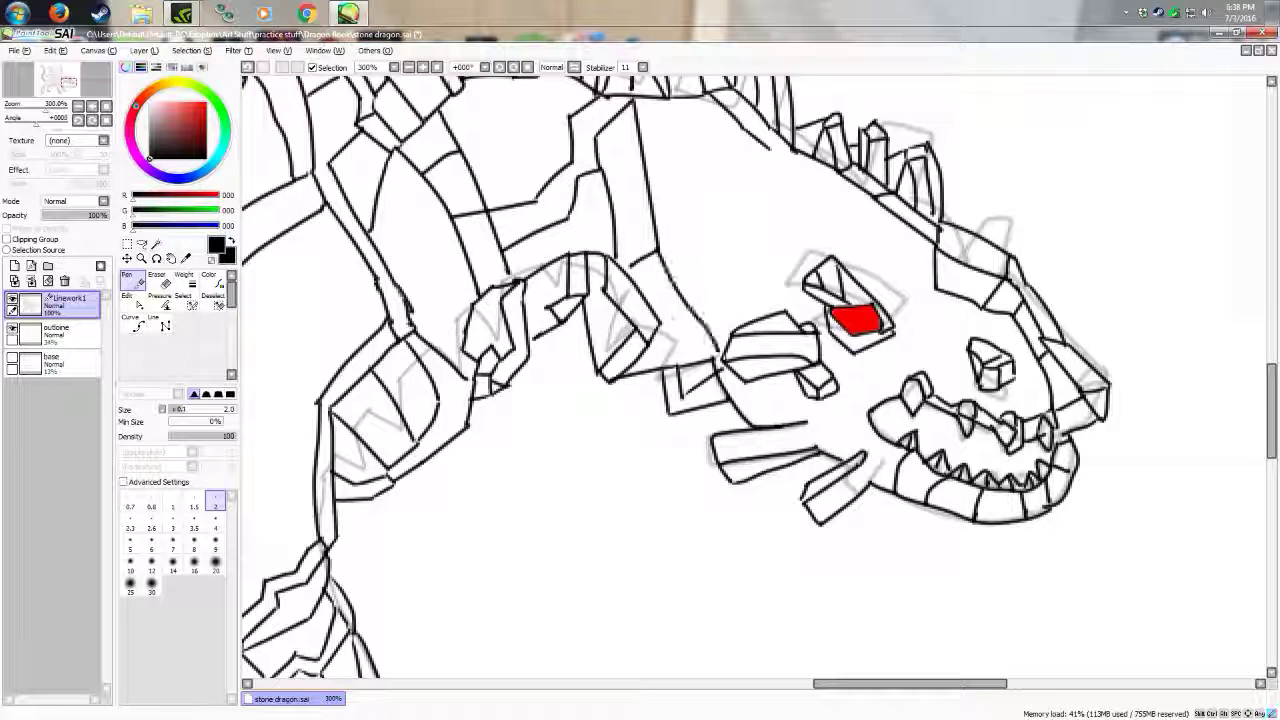
Step: Ink the plate seams where the neck meets the head, forming a segmented band above the cheek spikes
drag(686, 302, 717, 358)
drag(660, 248, 724, 232)
mouse_move(772, 148)
mouse_down()
mouse_move(720, 240)
mouse_move(730, 330)
mouse_move(768, 152)
mouse_up()
mouse_move(730, 200)
mouse_down()
mouse_move(776, 250)
mouse_move(784, 240)
mouse_up()
drag(778, 152, 806, 230)
drag(826, 158, 778, 310)
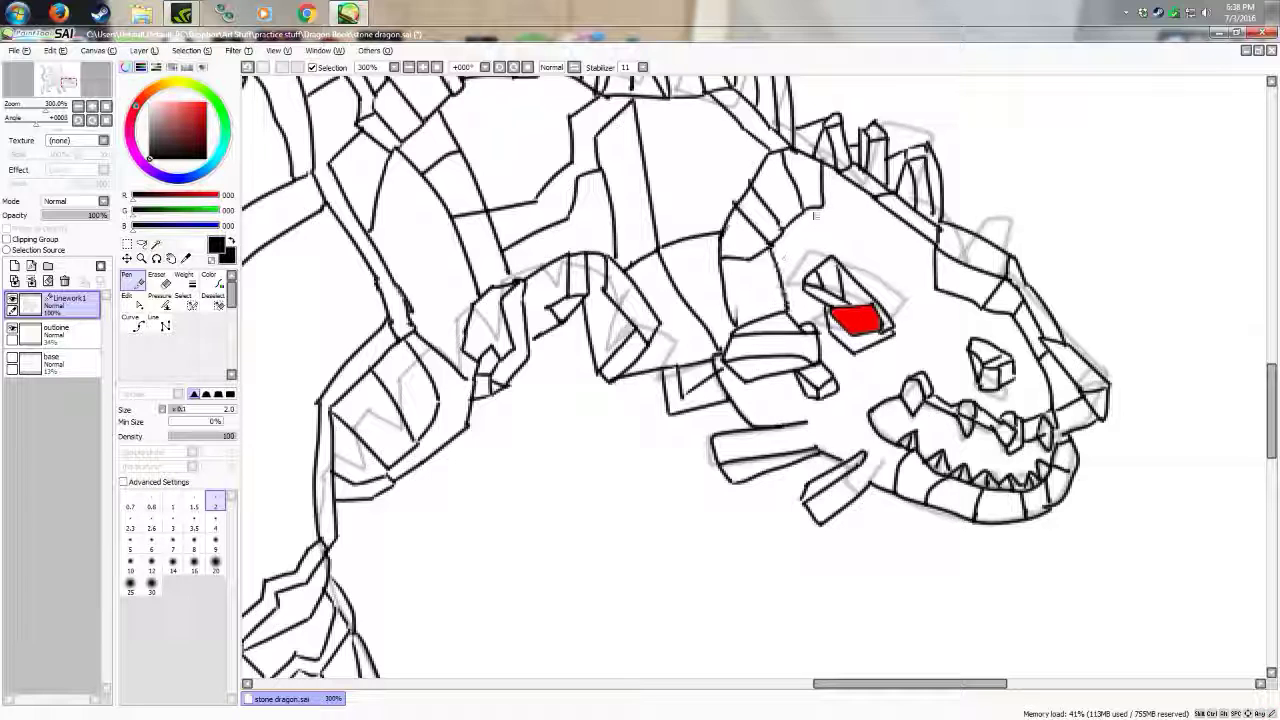
Step: Ink the plate seams behind and above the eye, linking the brow to the forehead with small angular stones
drag(818, 210, 804, 262)
drag(828, 178, 845, 262)
drag(872, 308, 936, 284)
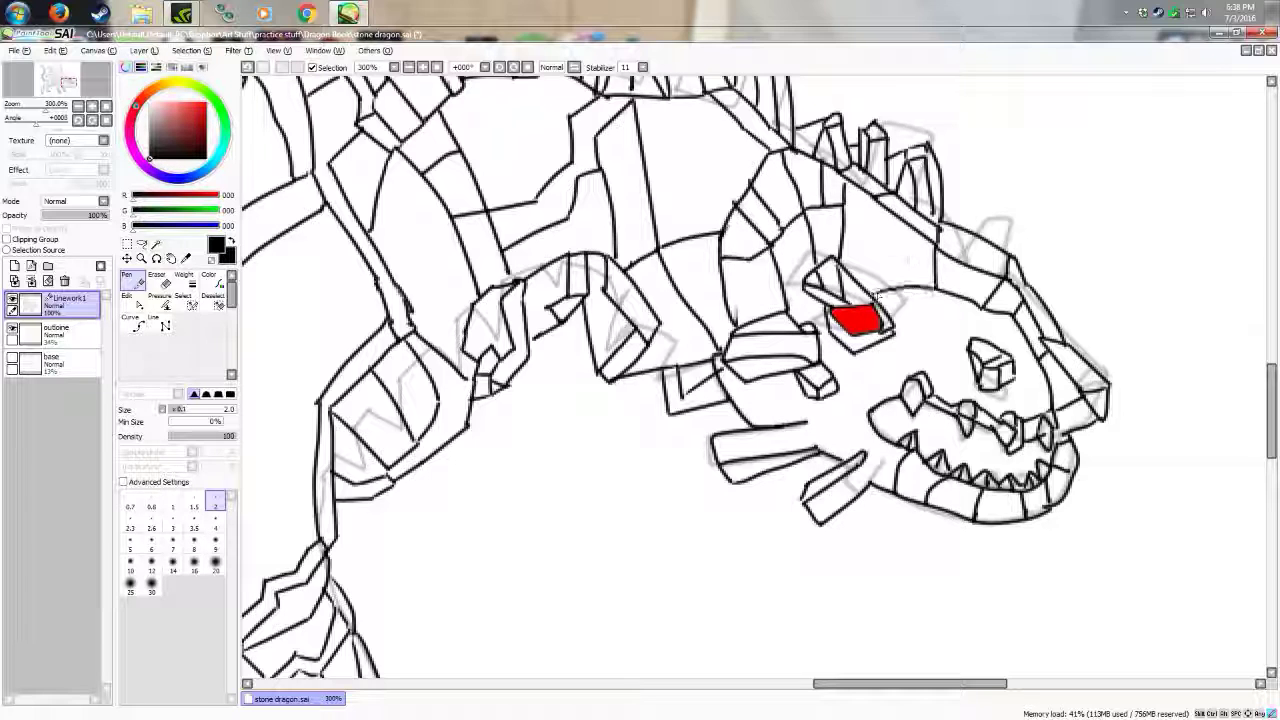
drag(866, 234, 894, 216)
mouse_move(866, 236)
mouse_down()
mouse_move(880, 272)
mouse_move(942, 270)
mouse_up()
mouse_move(880, 272)
mouse_down()
mouse_move(906, 290)
mouse_move(890, 290)
mouse_up()
drag(846, 240, 862, 276)
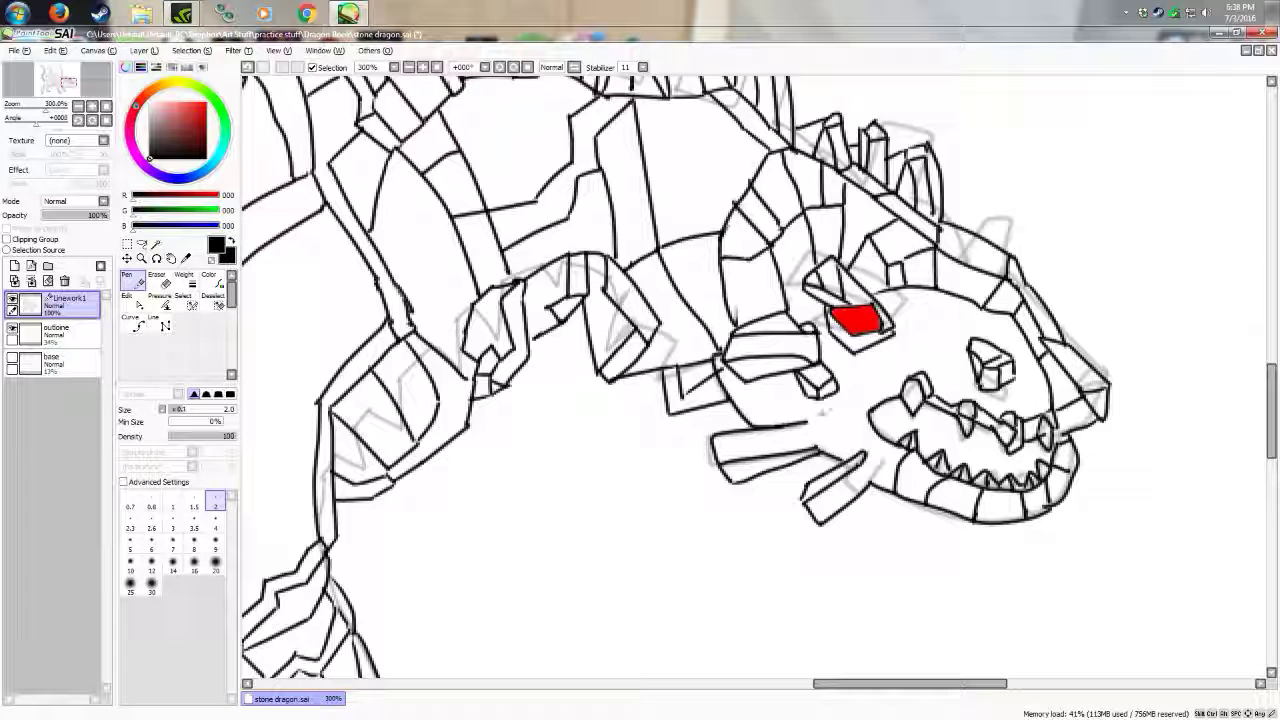
Step: Ink the seams across the cheek and snout, joining the eye, nostril, mouth corner and jaw spikes
mouse_move(818, 400)
mouse_down()
mouse_move(842, 438)
mouse_move(878, 452)
mouse_up()
mouse_move(892, 329)
mouse_down()
mouse_move(917, 375)
mouse_move(970, 352)
mouse_up()
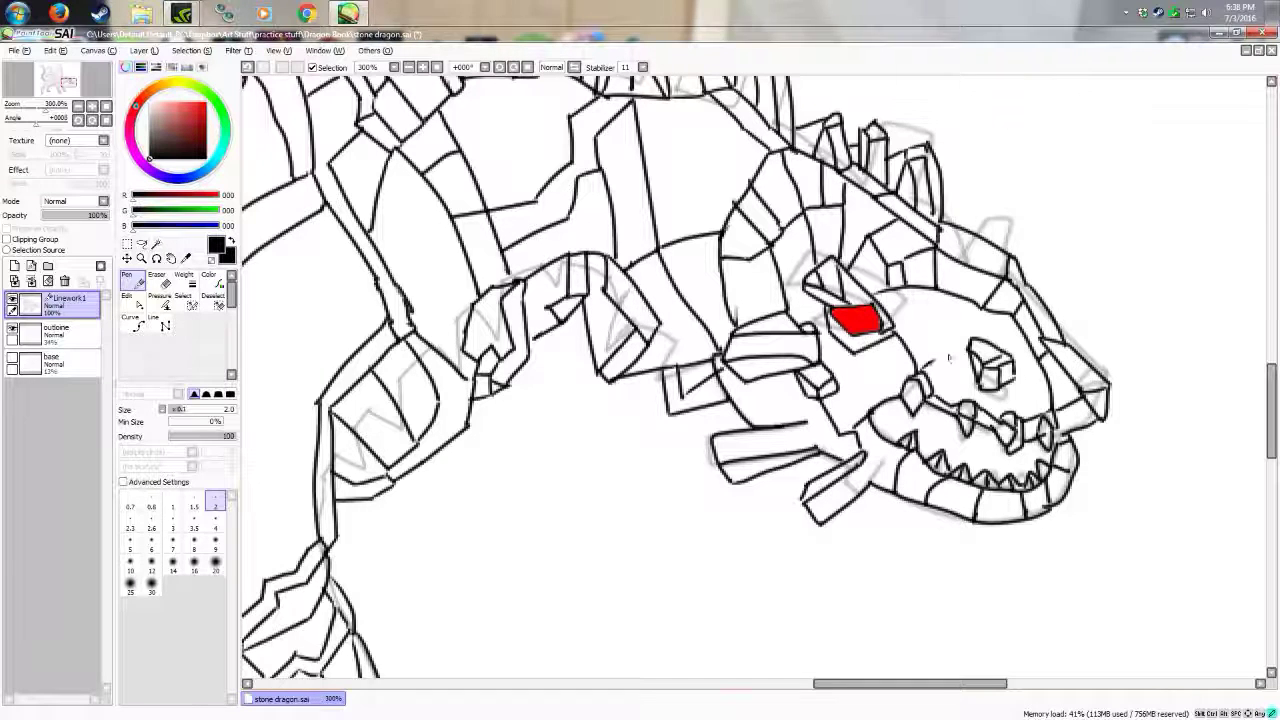
drag(984, 306, 980, 342)
drag(1014, 364, 1042, 354)
drag(970, 386, 986, 410)
mouse_move(1004, 388)
mouse_down()
mouse_move(1020, 418)
mouse_move(1050, 400)
mouse_up()
Step: Hide the outline sketch layer and handwrite the title "Stone Dragon" in the blank space above the dragon's head
click(436, 68)
click(12, 328)
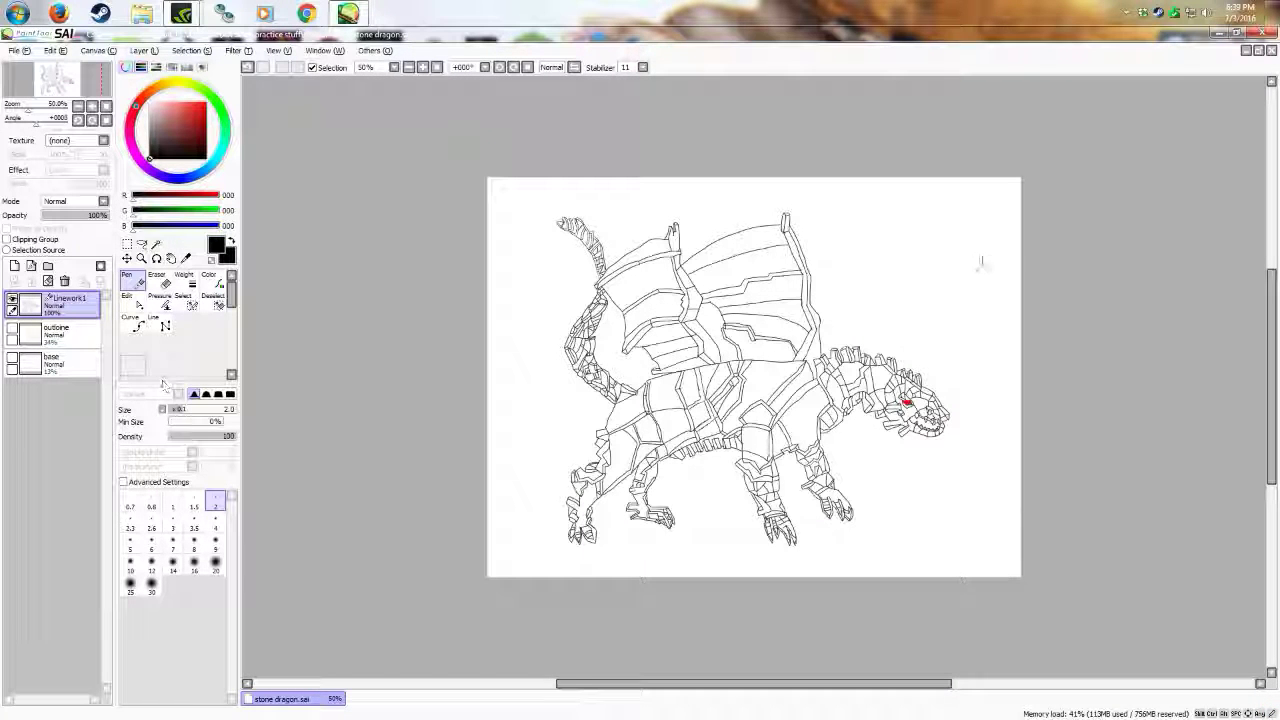
mouse_move(878, 236)
mouse_down()
mouse_move(866, 262)
mouse_move(942, 248)
mouse_up()
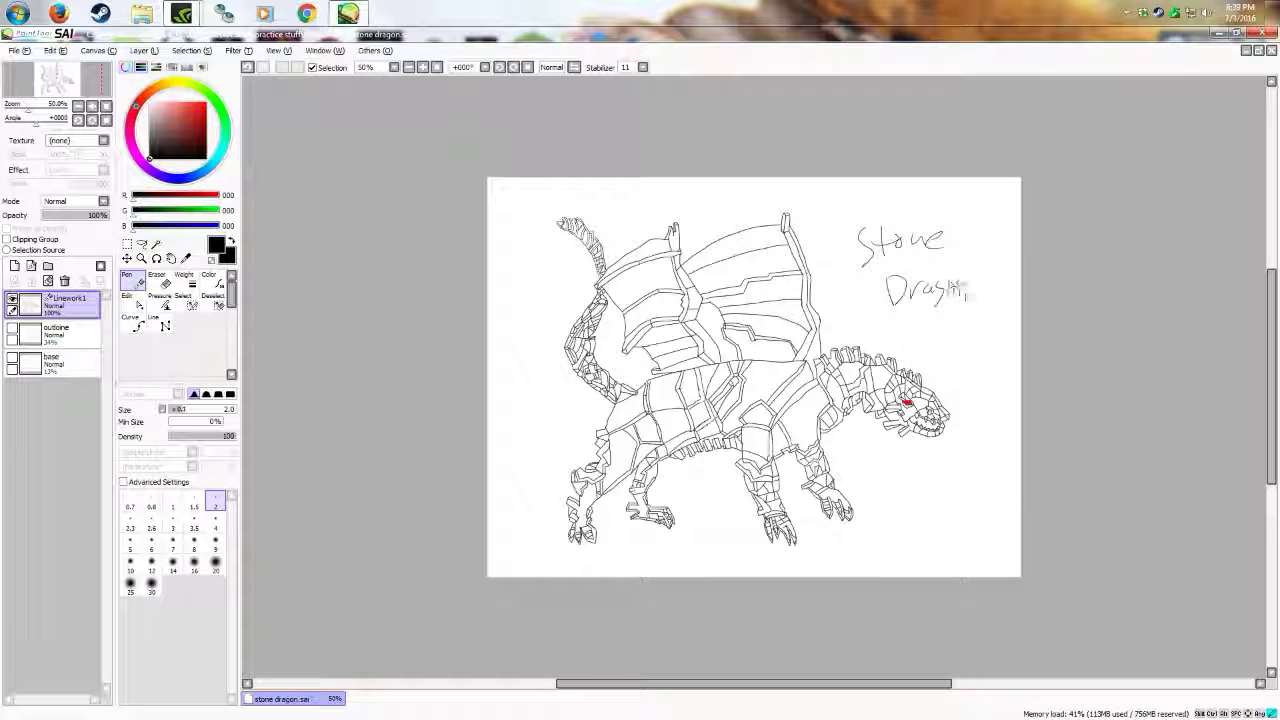